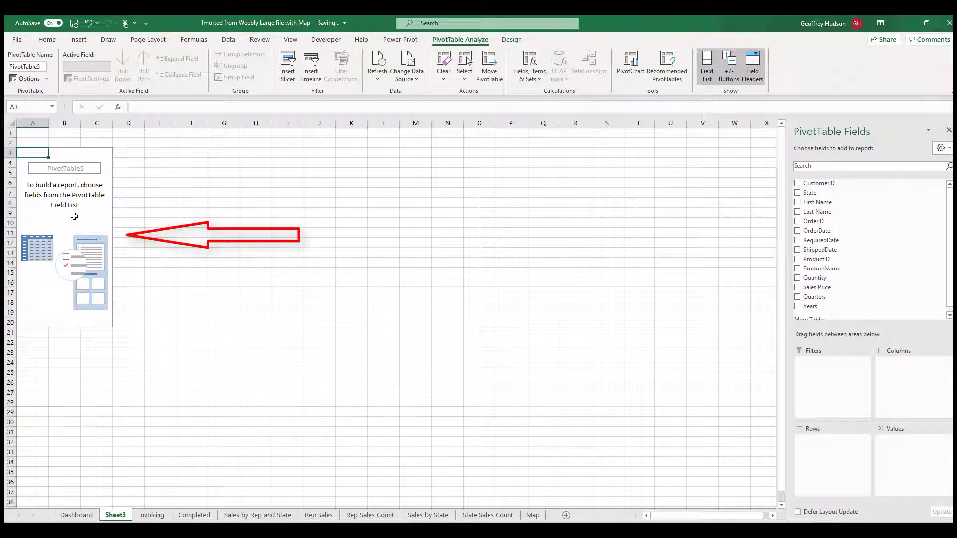
Build the pivot table with Last Name as rows and Sales Price as values, and insert a column PivotChart from it.
{"action": "left_click", "coordinate": [798, 212]}
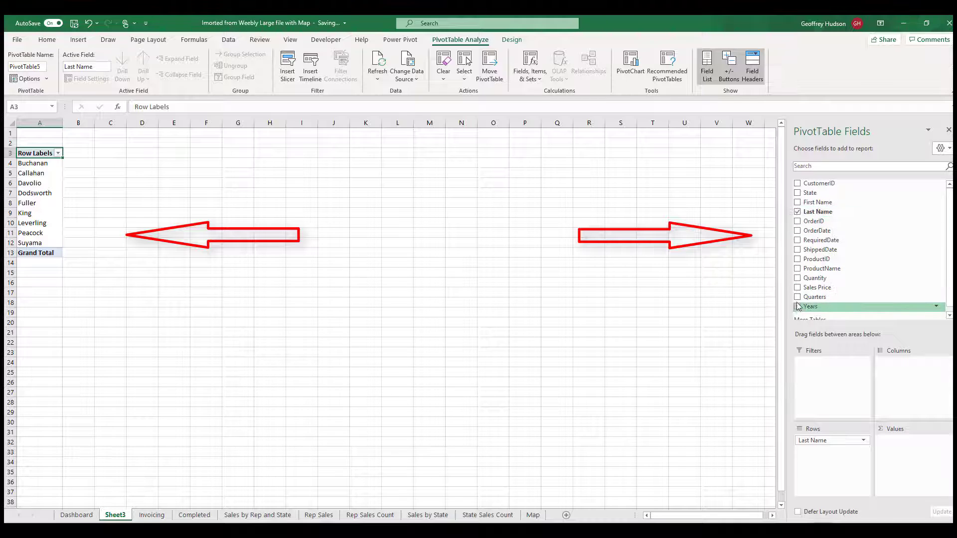
{"action": "left_click", "coordinate": [797, 288]}
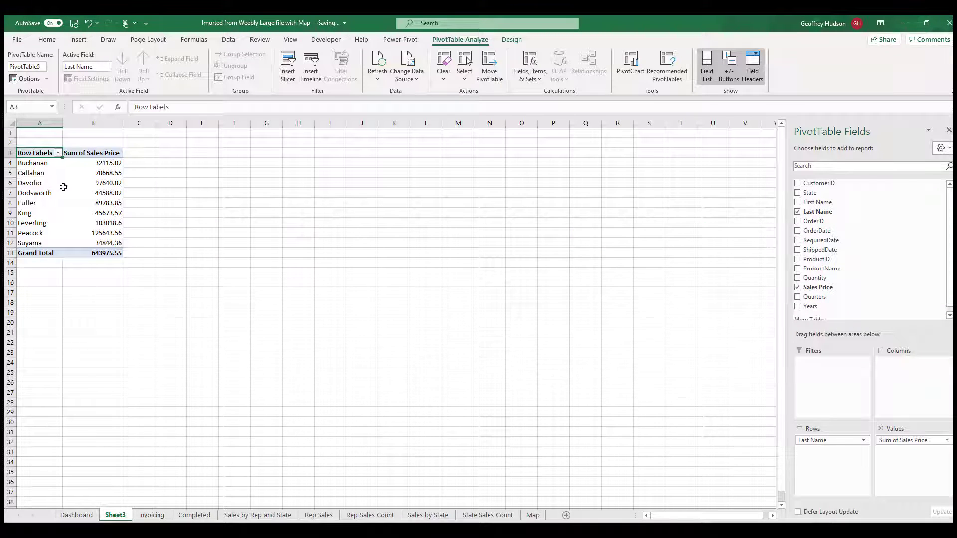
{"action": "mouse_move", "coordinate": [63, 187]}
{"action": "left_click", "coordinate": [77, 40]}
{"action": "left_click", "coordinate": [531, 62]}
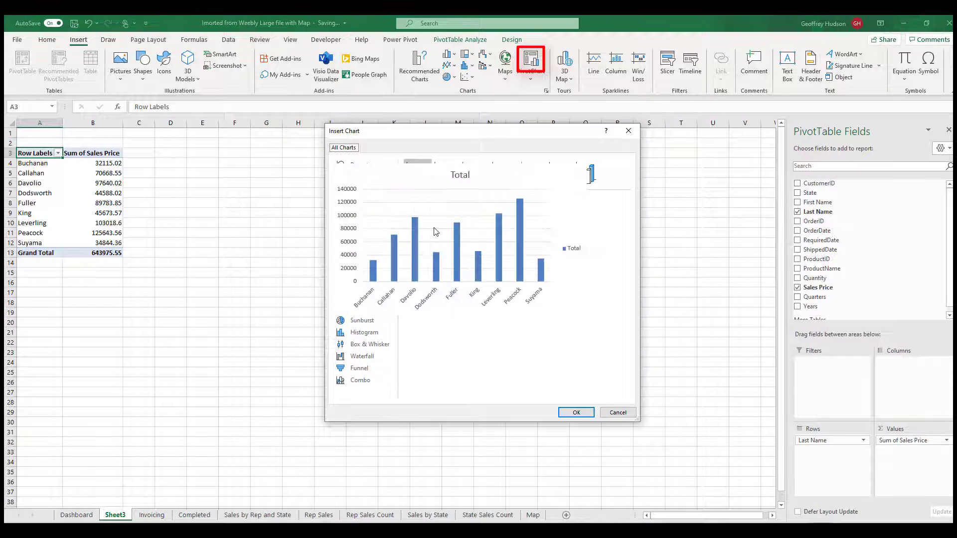
{"action": "left_click", "coordinate": [575, 413]}
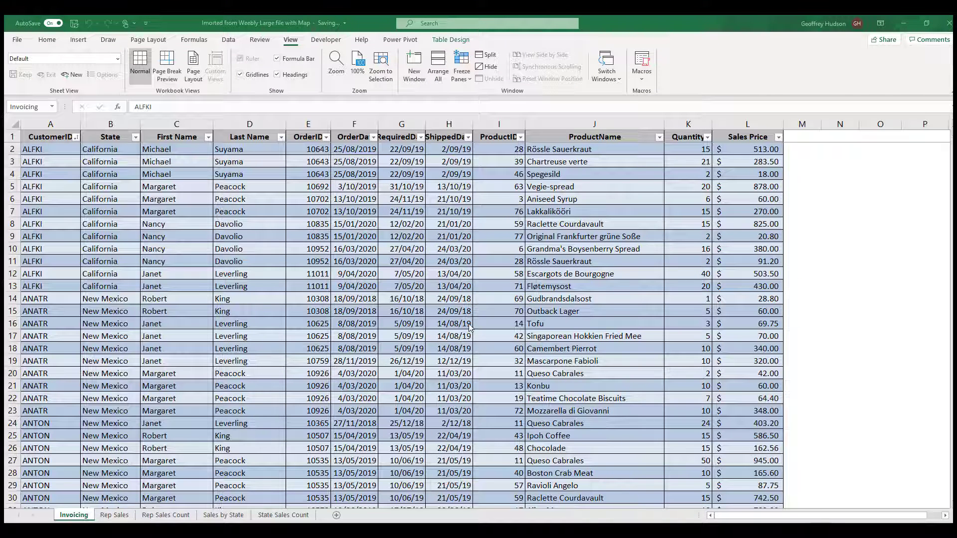
Summarize the Sales Price values by Count in the pivot table on the Rep Sales Count sheet.
{"action": "left_click", "coordinate": [115, 516]}
{"action": "left_click", "coordinate": [223, 515]}
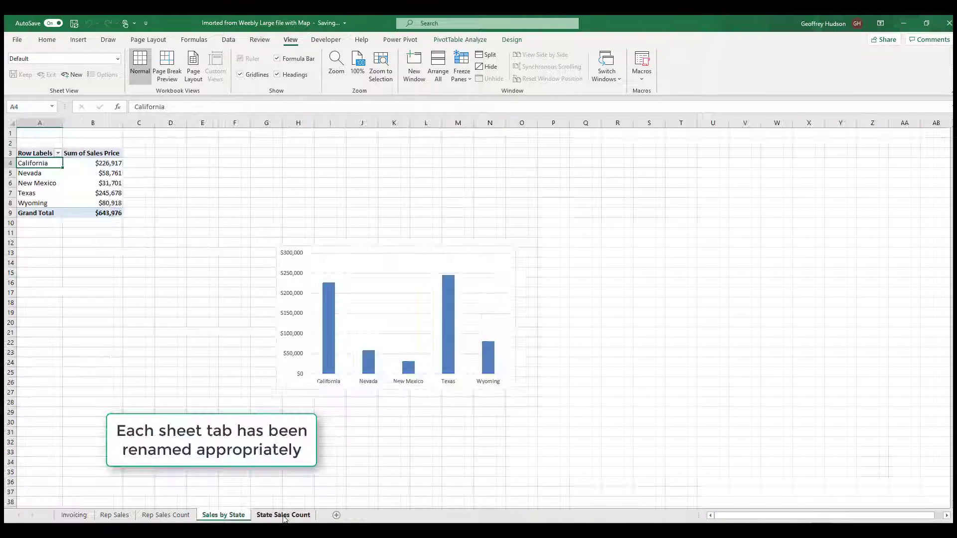
{"action": "left_click", "coordinate": [283, 515]}
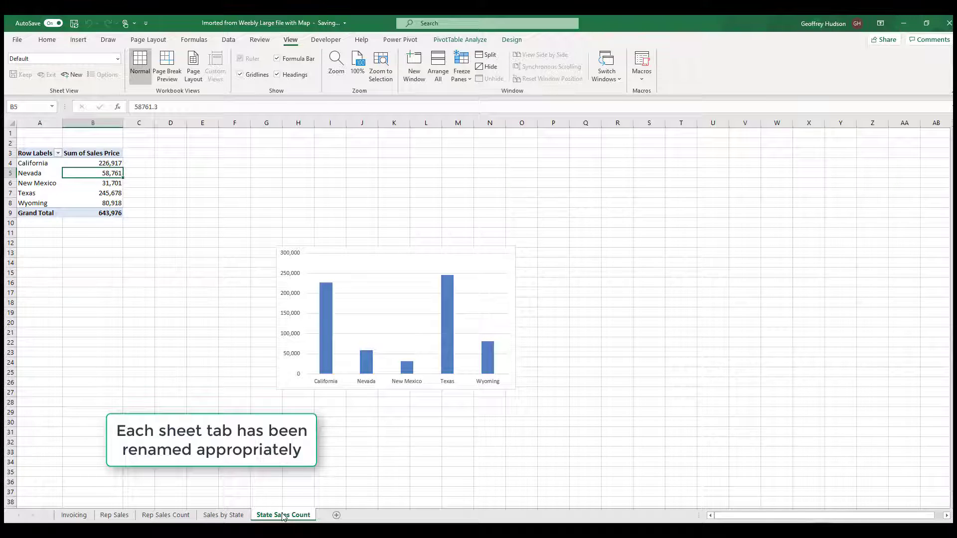
{"action": "left_click", "coordinate": [166, 516]}
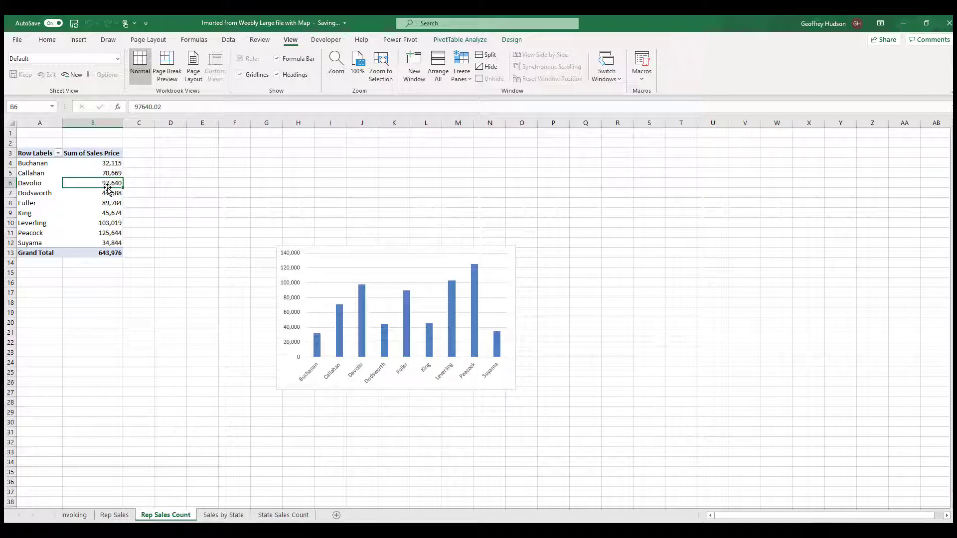
{"action": "mouse_move", "coordinate": [107, 183]}
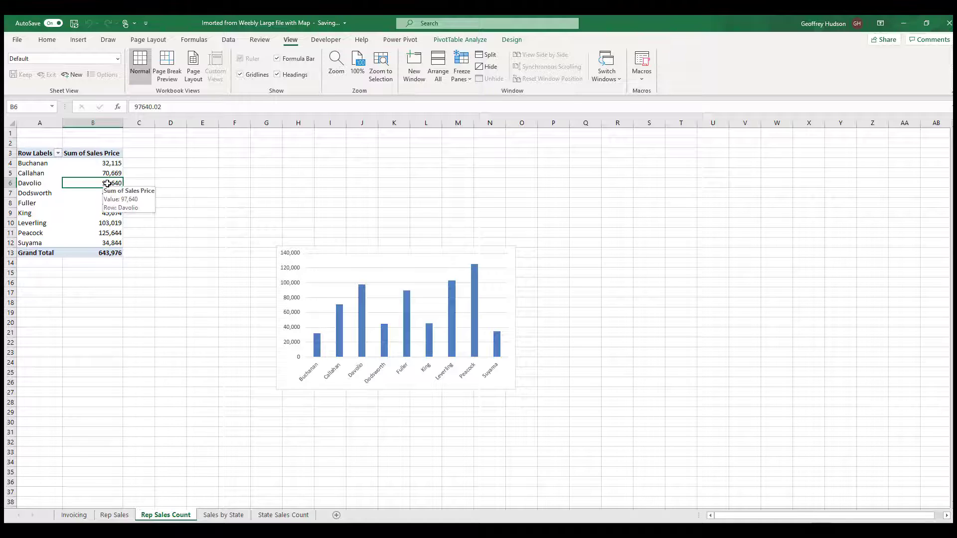
{"action": "right_click", "coordinate": [108, 184]}
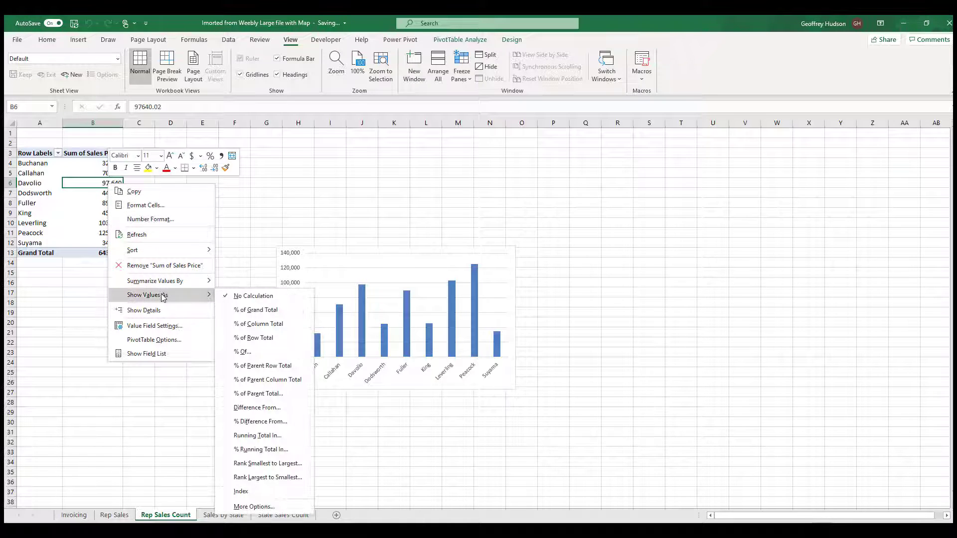
{"action": "mouse_move", "coordinate": [166, 282]}
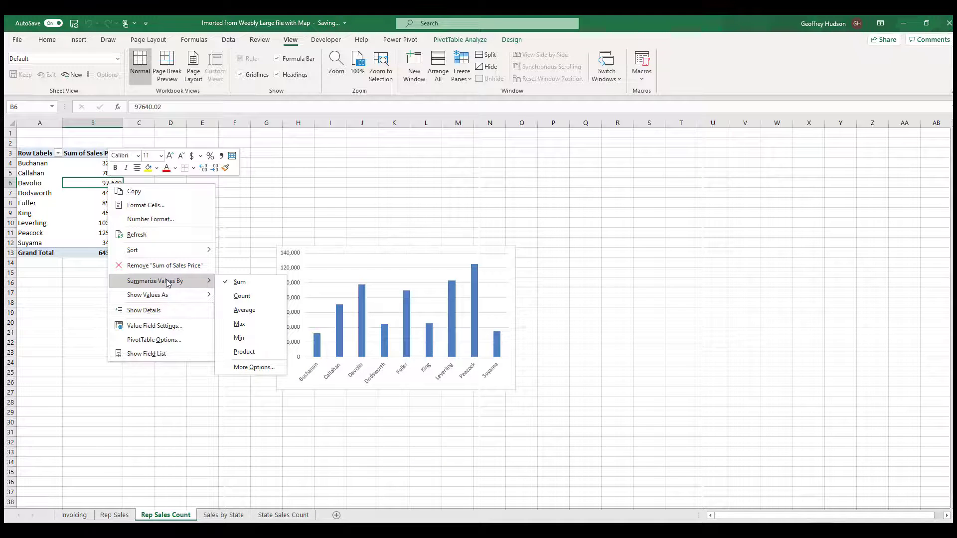
{"action": "left_click", "coordinate": [254, 295]}
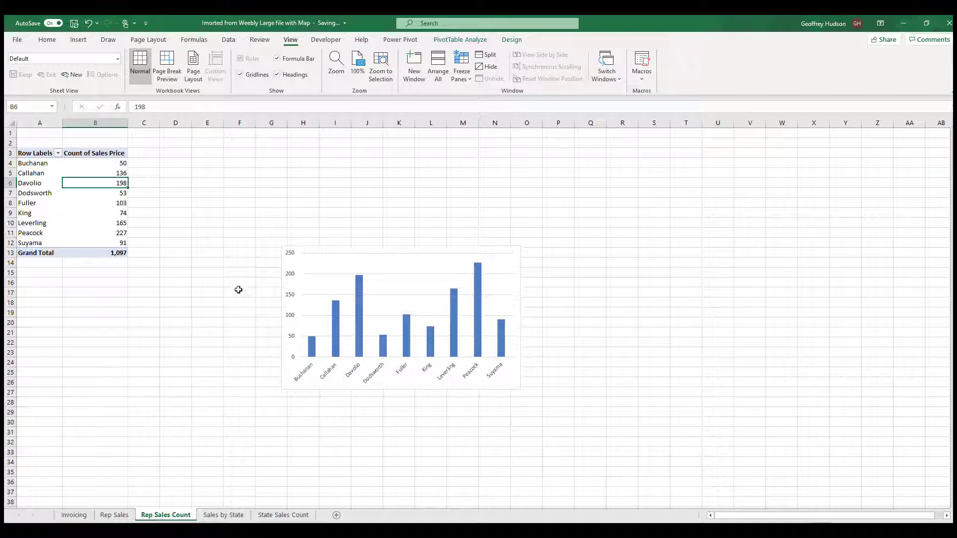
Summarize the Sales Price values by Count in the pivot table on the State Sales Count sheet.
{"action": "left_click", "coordinate": [280, 516]}
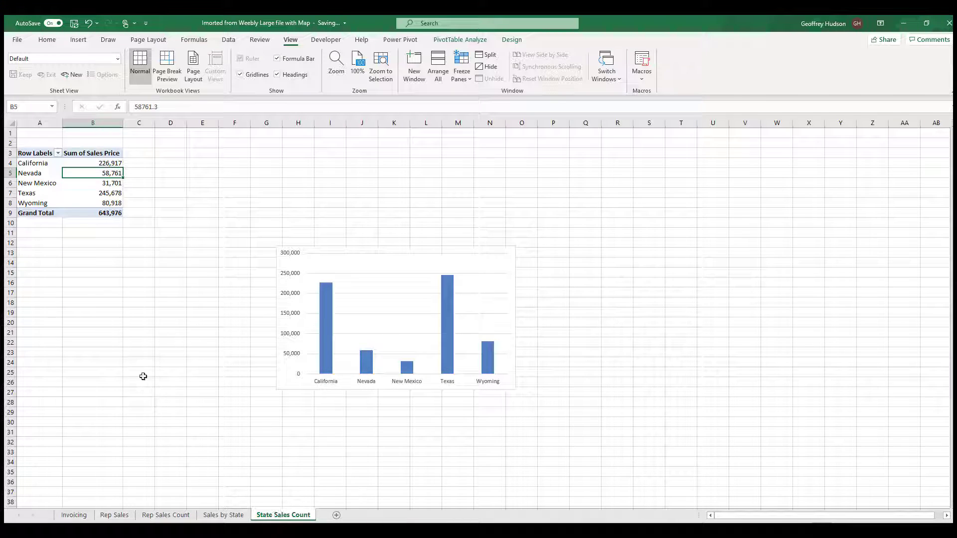
{"action": "right_click", "coordinate": [101, 174]}
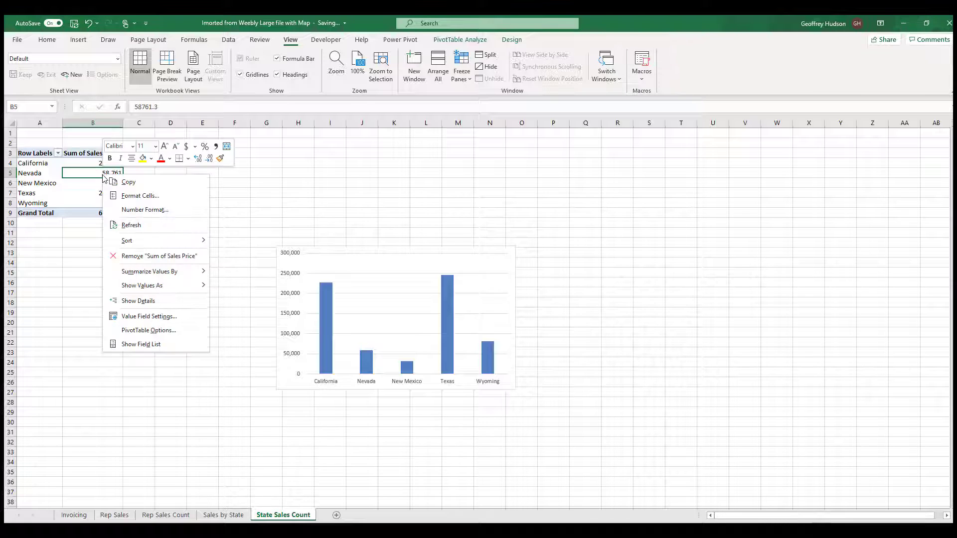
{"action": "mouse_move", "coordinate": [160, 273]}
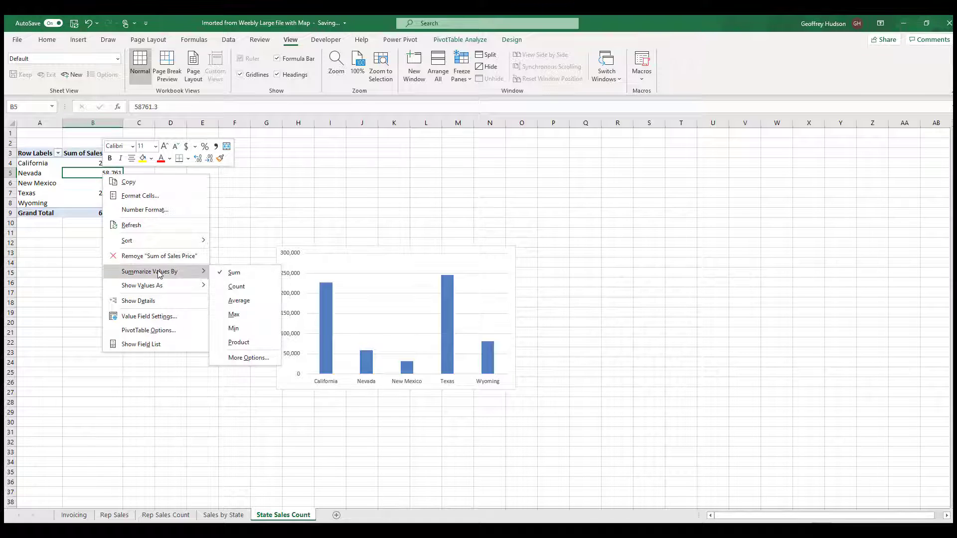
{"action": "left_click", "coordinate": [231, 288]}
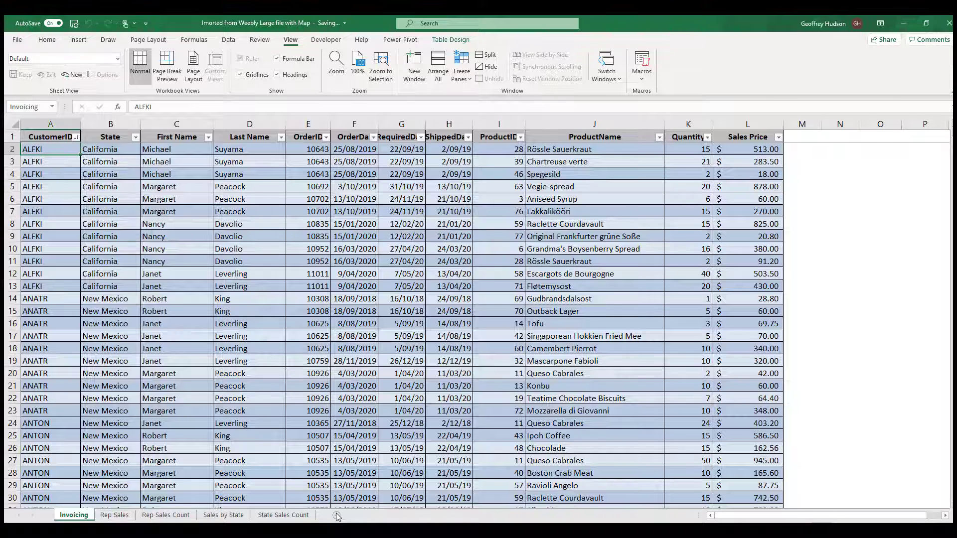
Add a new sheet named Dashboard and place it before the Invoicing sheet.
{"action": "left_click", "coordinate": [338, 516]}
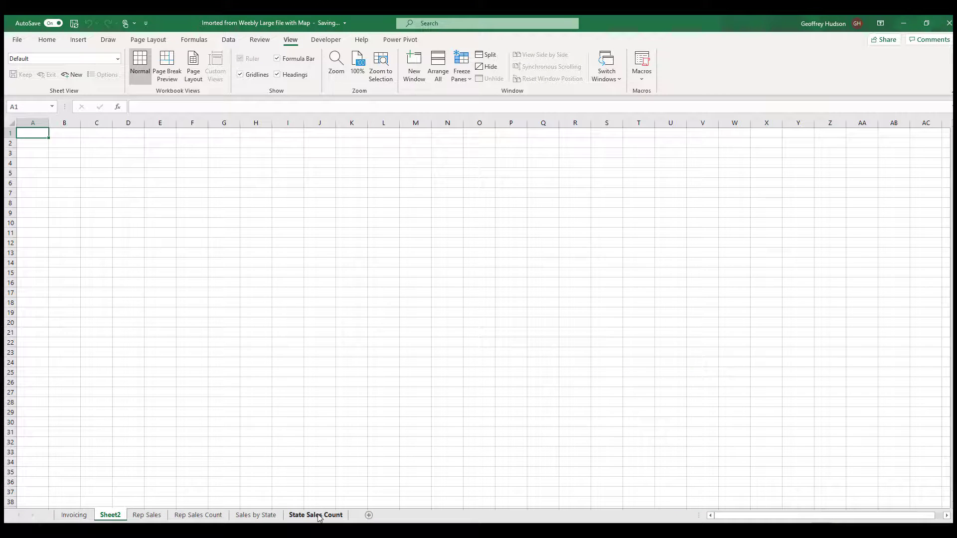
{"action": "double_click", "coordinate": [110, 516]}
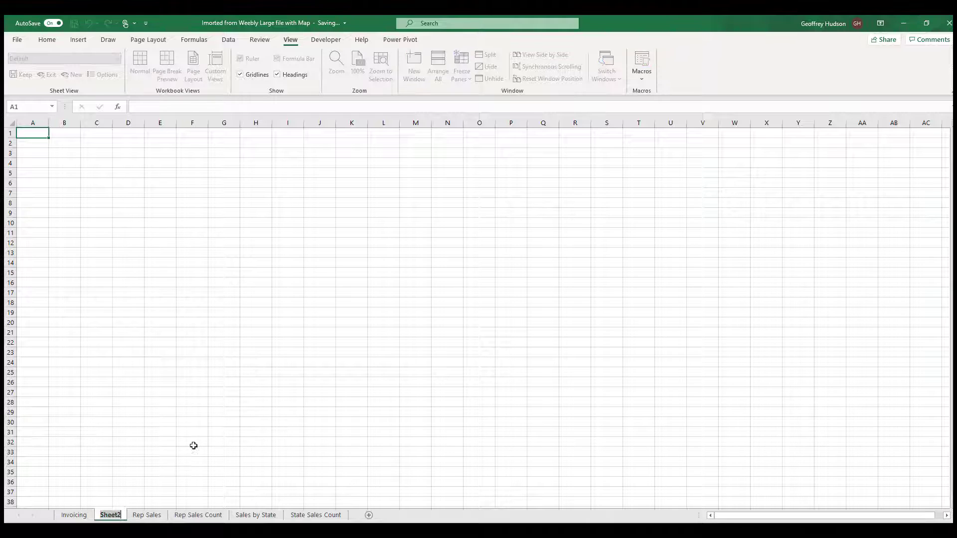
{"action": "type", "text": "Dashboard"}
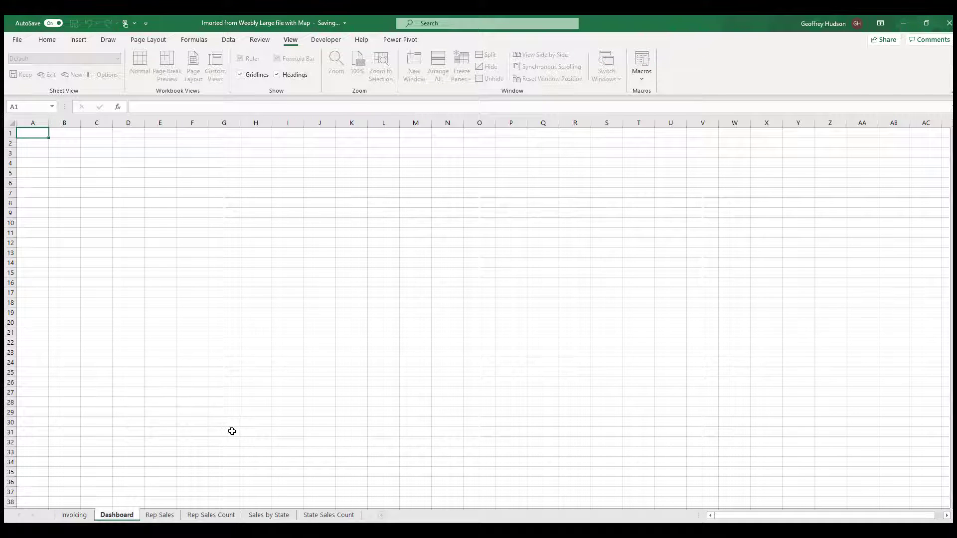
{"action": "left_click", "coordinate": [128, 492]}
{"action": "left_click_drag", "start_coordinate": [100, 517], "coordinate": [70, 515]}
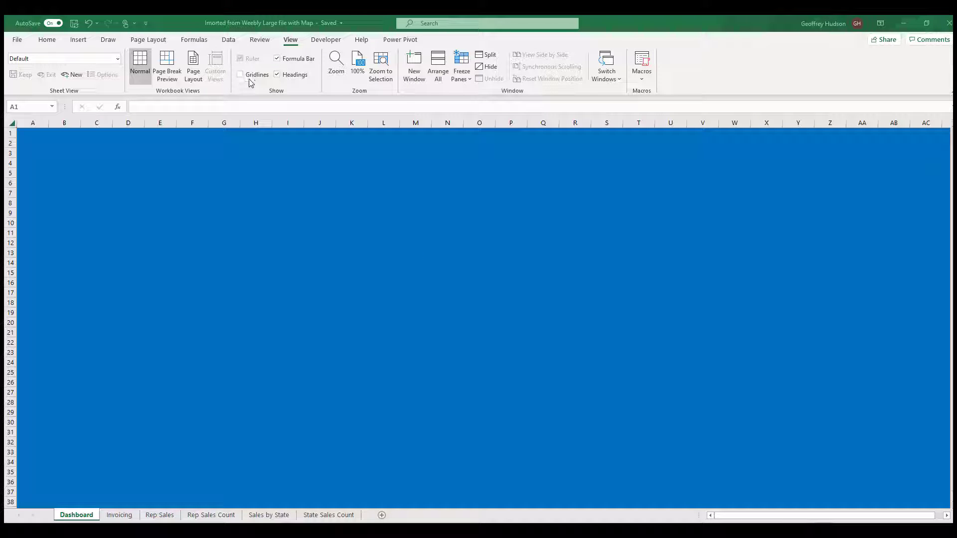
Fill all cells of the Dashboard sheet with blue.
{"action": "key", "text": "ctrl+a"}
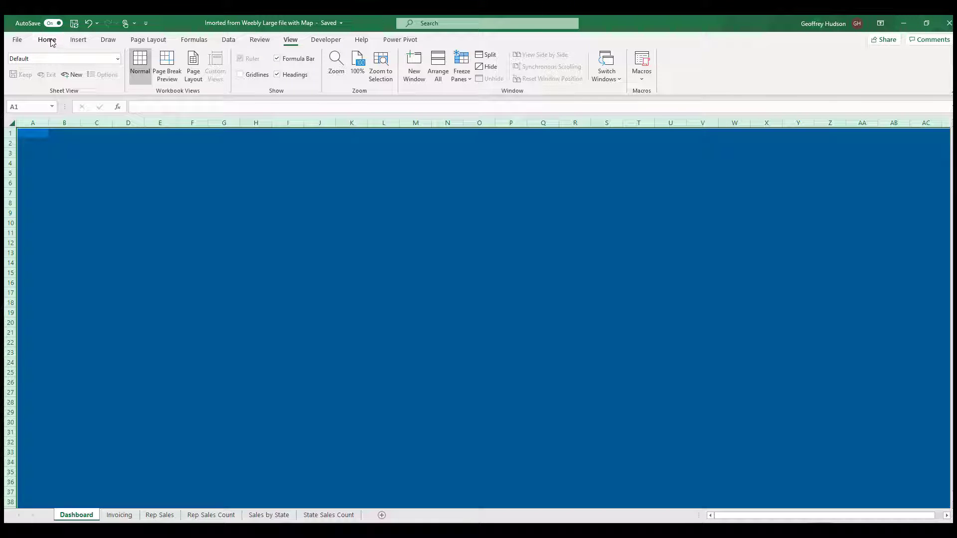
{"action": "left_click", "coordinate": [48, 40]}
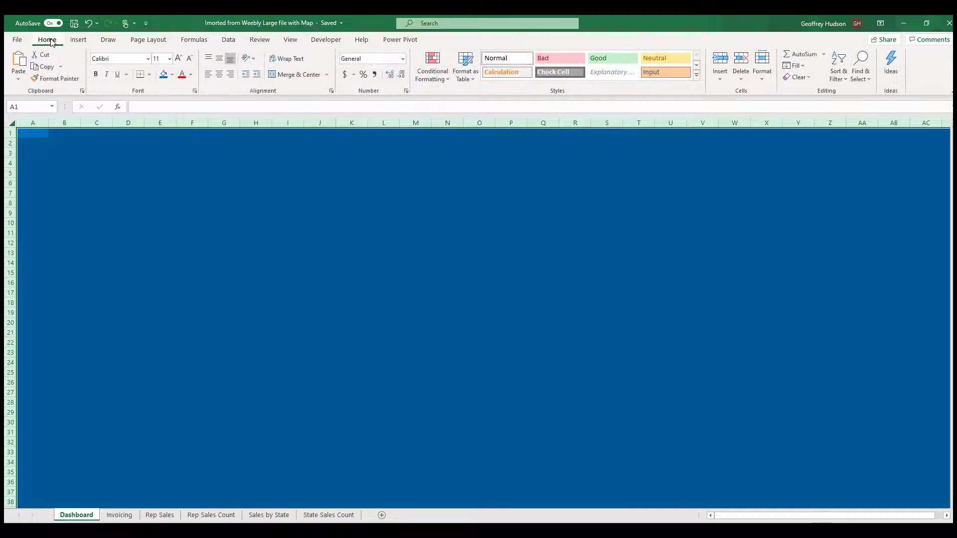
{"action": "left_click", "coordinate": [173, 75]}
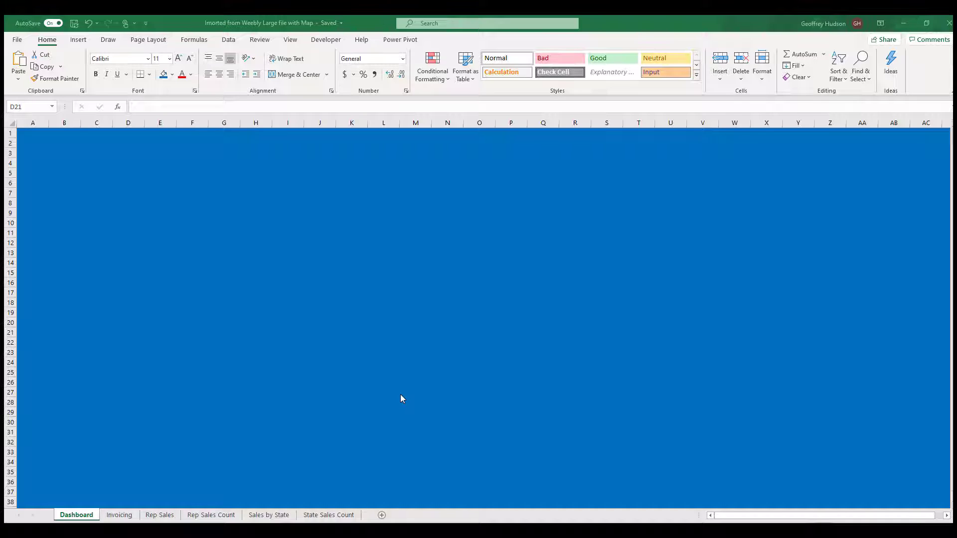
Copy the chart from the Rep Sales sheet and paste it into the Dashboard sheet at cell B3.
{"action": "left_click", "coordinate": [158, 515]}
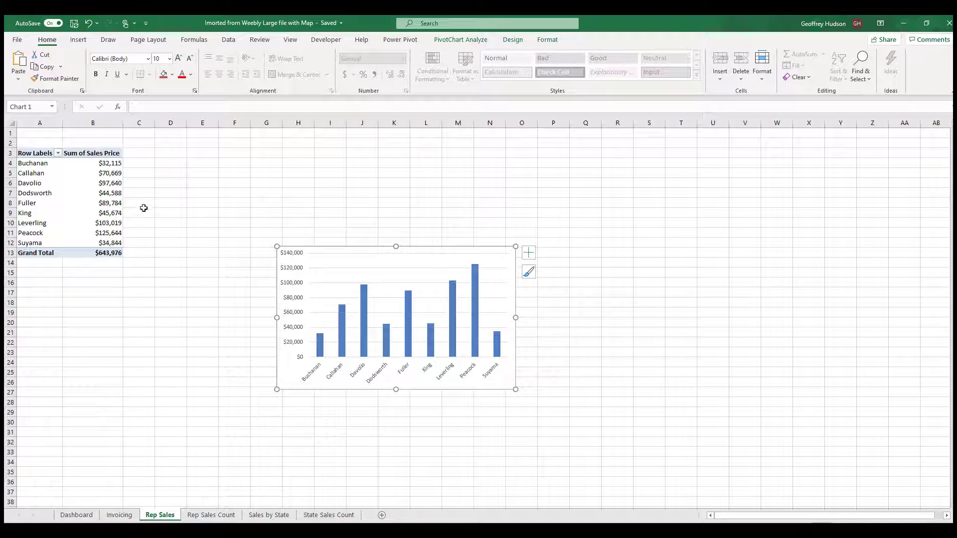
{"action": "right_click", "coordinate": [509, 249]}
{"action": "left_click", "coordinate": [510, 248]}
{"action": "right_click", "coordinate": [510, 249]}
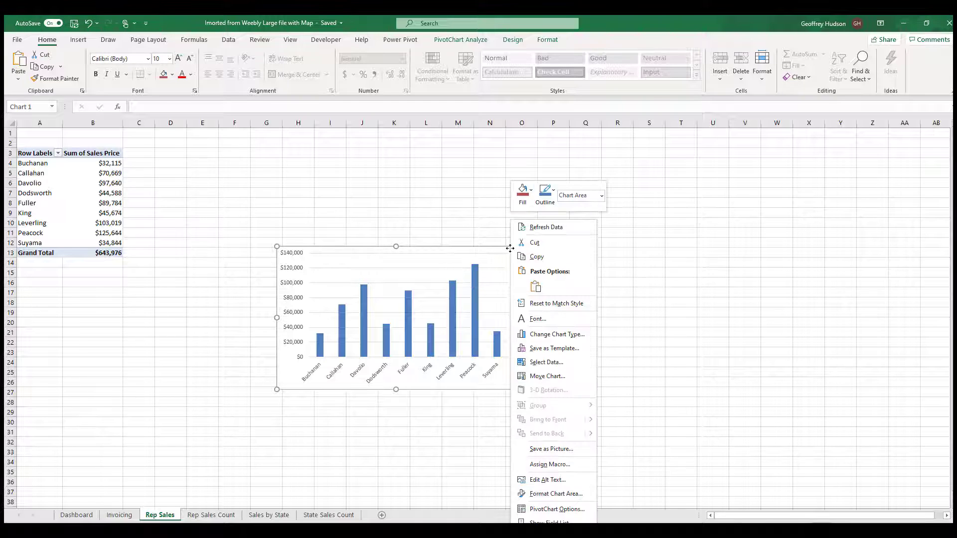
{"action": "left_click", "coordinate": [534, 257]}
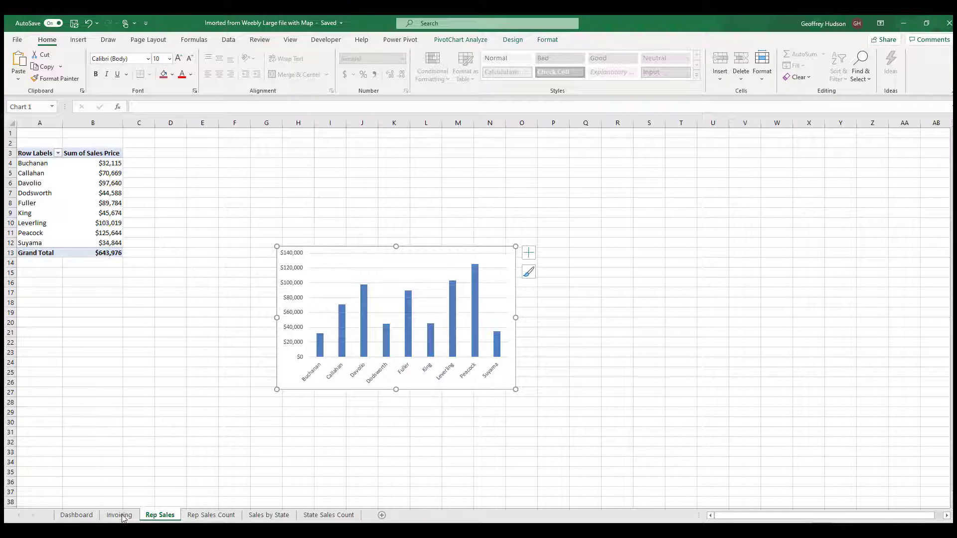
{"action": "left_click", "coordinate": [77, 514]}
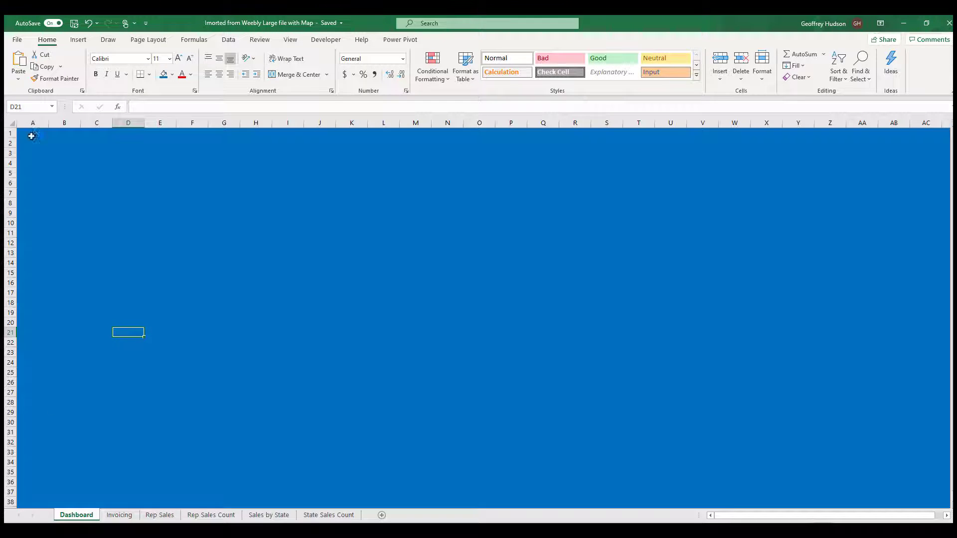
{"action": "left_click", "coordinate": [55, 153]}
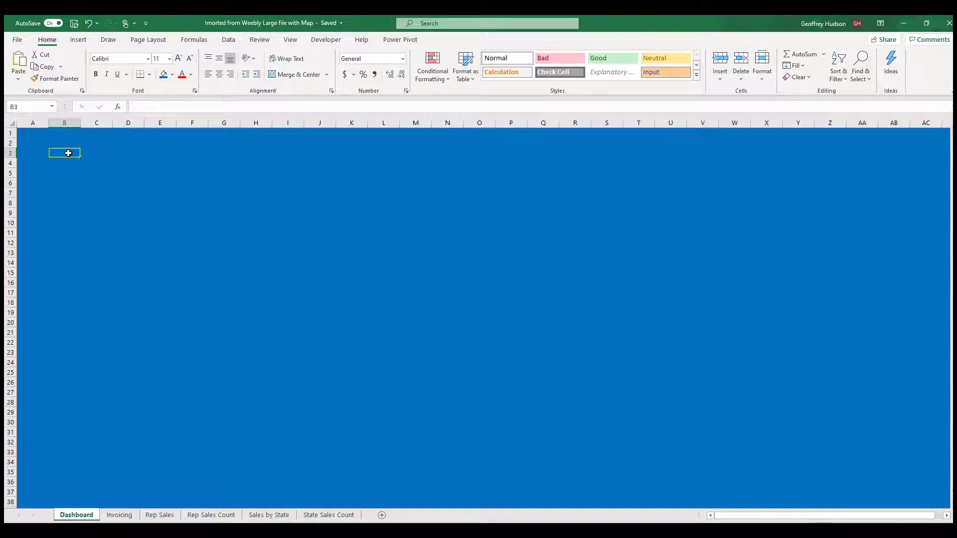
{"action": "right_click", "coordinate": [69, 157]}
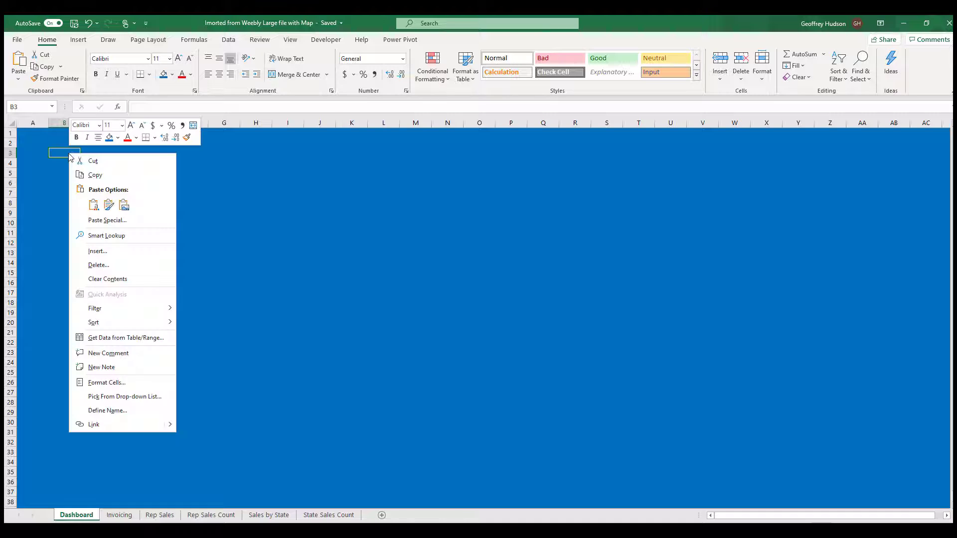
{"action": "left_click", "coordinate": [94, 204]}
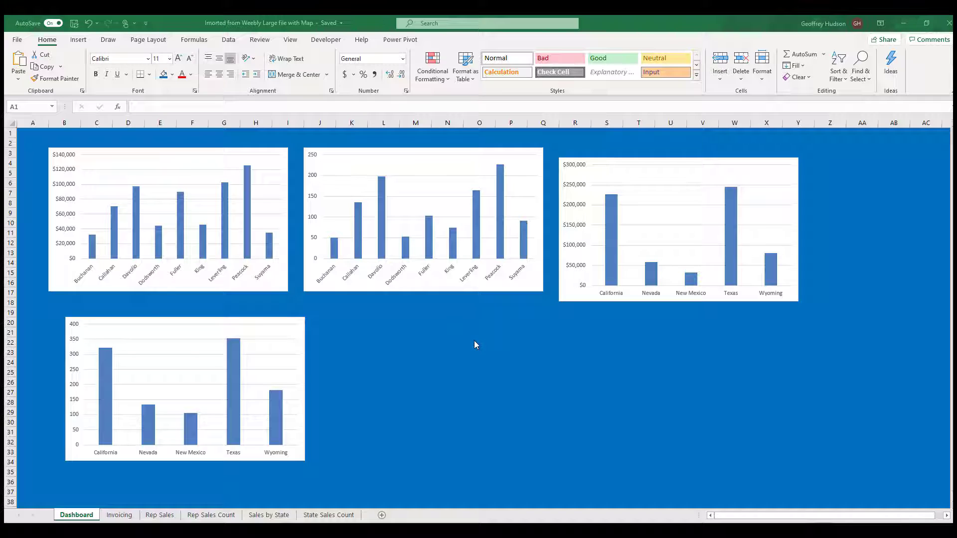
Resize all four charts on the Dashboard together to a height of 6 cm and a width of 11 cm.
{"action": "left_click", "coordinate": [283, 151]}
{"action": "double_click", "coordinate": [283, 151]}
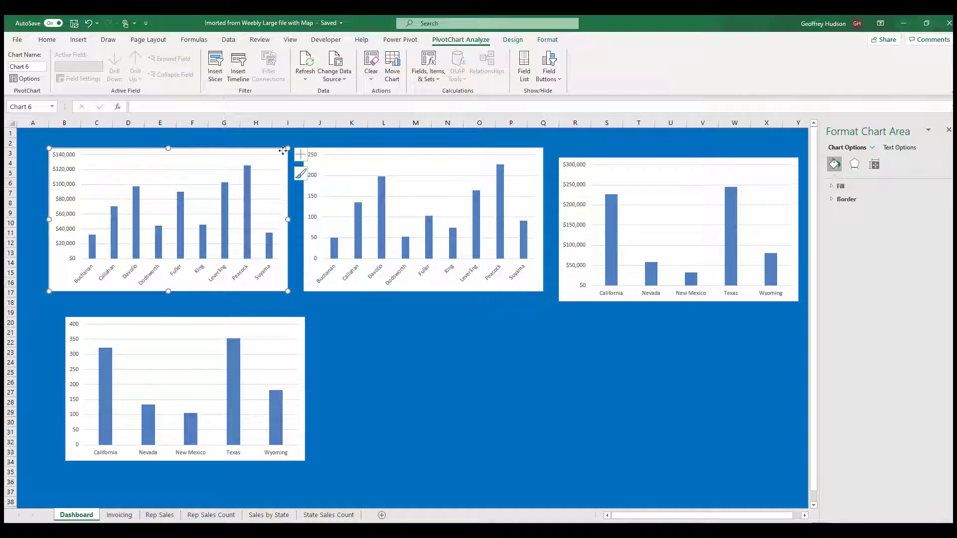
{"action": "left_click", "coordinate": [538, 154], "text": "ctrl"}
{"action": "left_click", "coordinate": [785, 167], "text": "ctrl"}
{"action": "left_click", "coordinate": [300, 321], "text": "ctrl"}
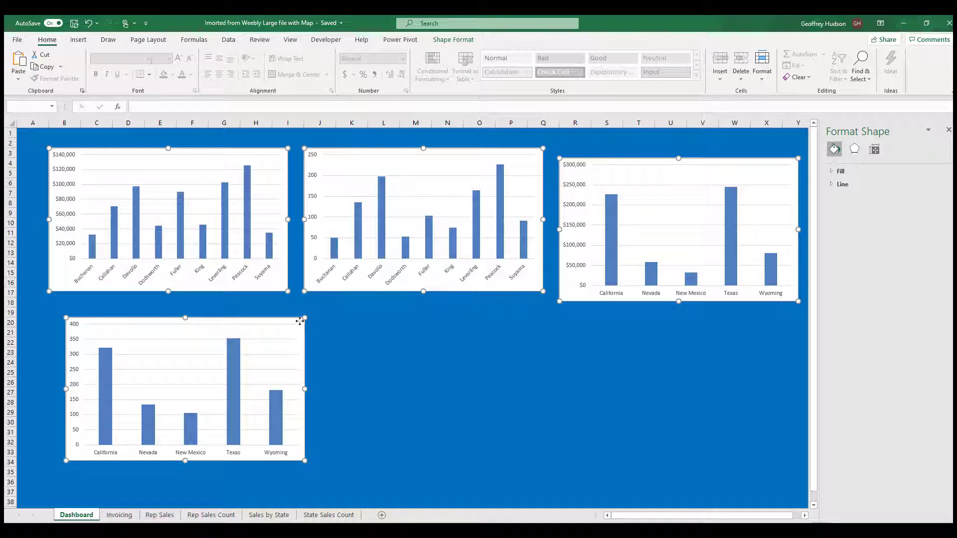
{"action": "left_click", "coordinate": [451, 42]}
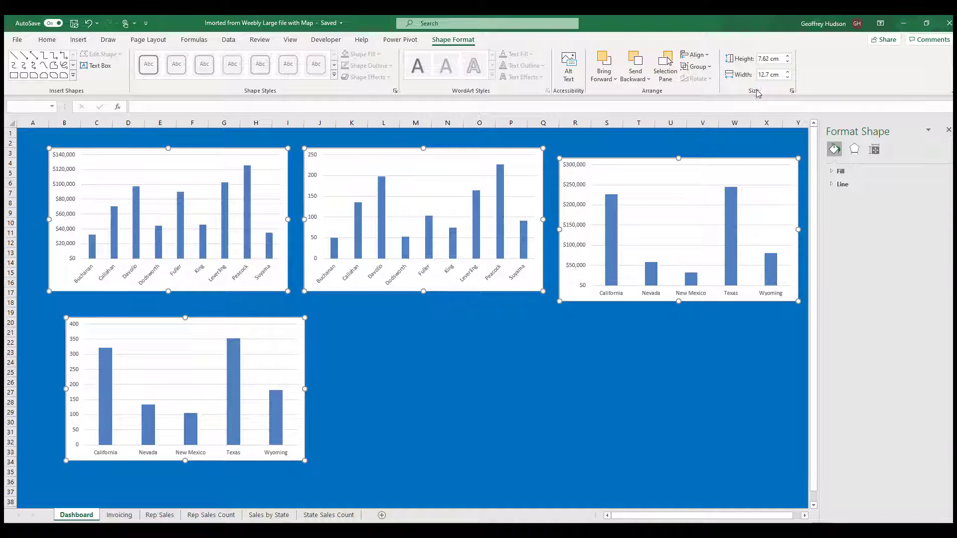
{"action": "left_click", "coordinate": [767, 59]}
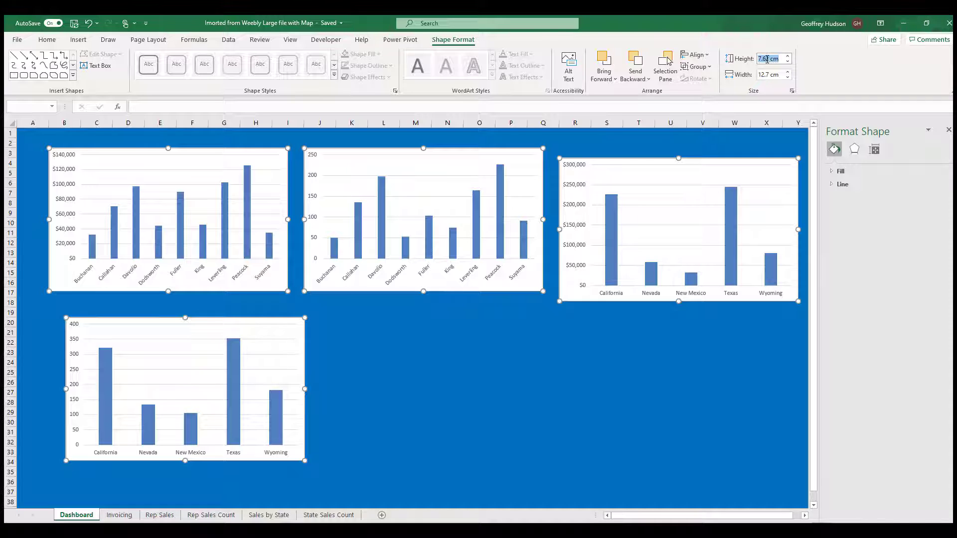
{"action": "type", "text": "6"}
{"action": "left_click", "coordinate": [769, 73]}
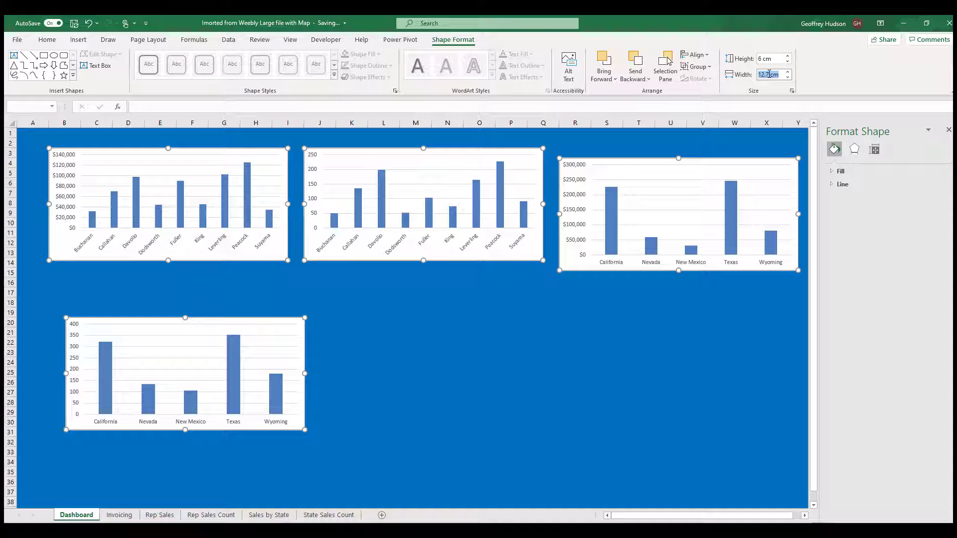
{"action": "type", "text": "11"}
{"action": "key", "text": "Return"}
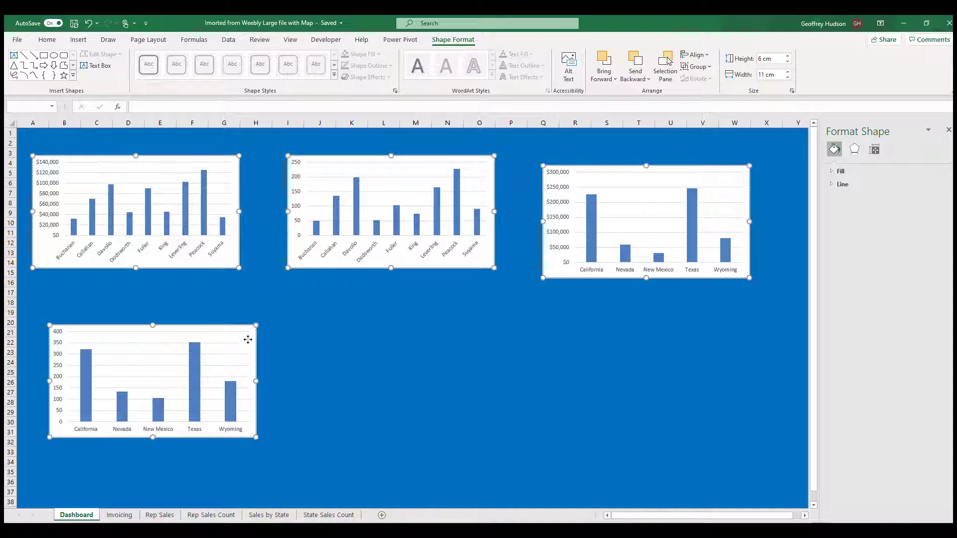
Move all four charts together about five rows down the Dashboard sheet, then deselect them.
{"action": "left_click_drag", "start_coordinate": [248, 331], "coordinate": [246, 382]}
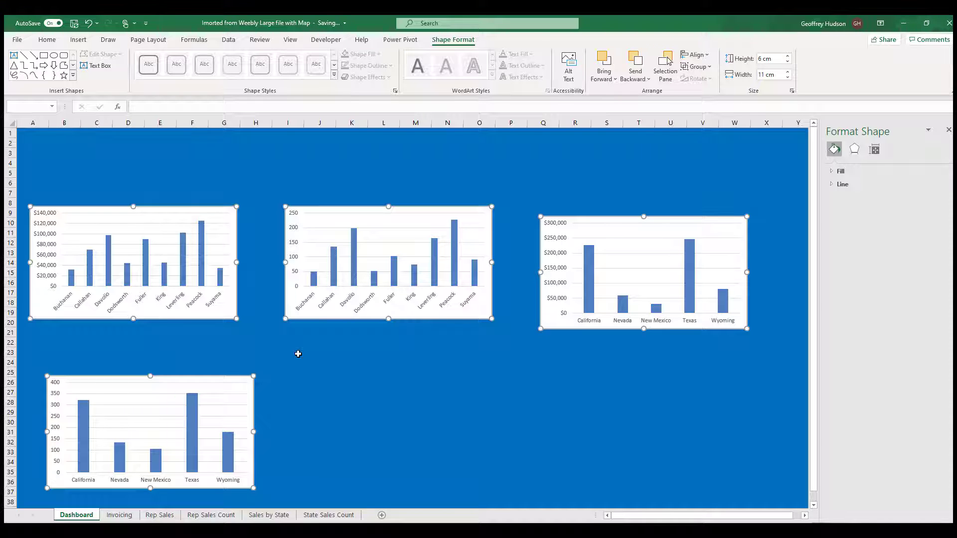
{"action": "left_click", "coordinate": [298, 354]}
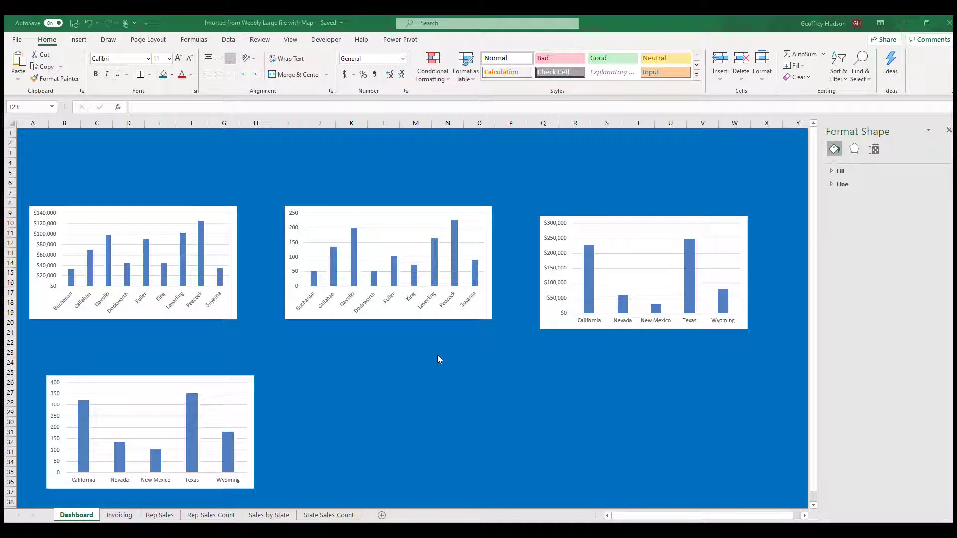
Align the bottom edges of the rep sales, rep sales count and state sales charts in the upper row.
{"action": "left_click", "coordinate": [231, 211]}
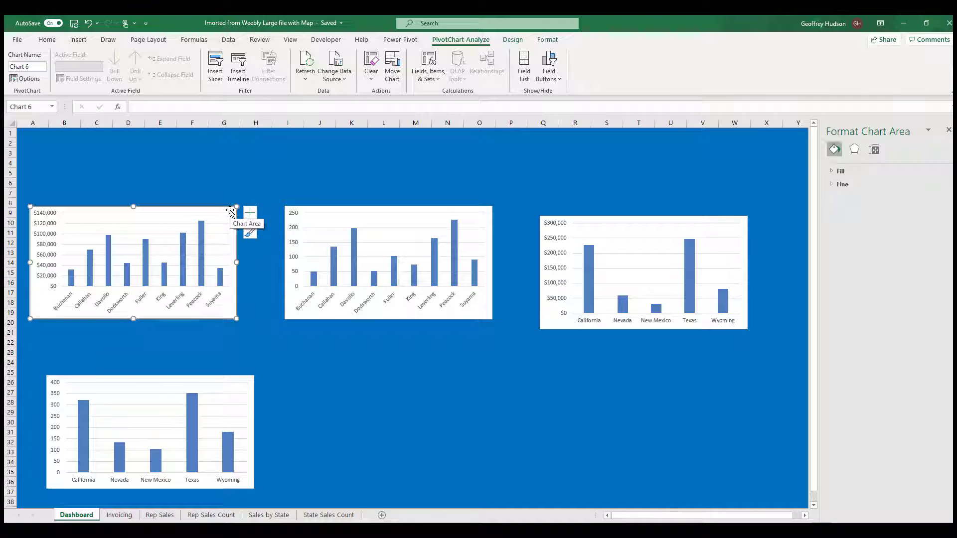
{"action": "left_click", "coordinate": [481, 209], "text": "ctrl"}
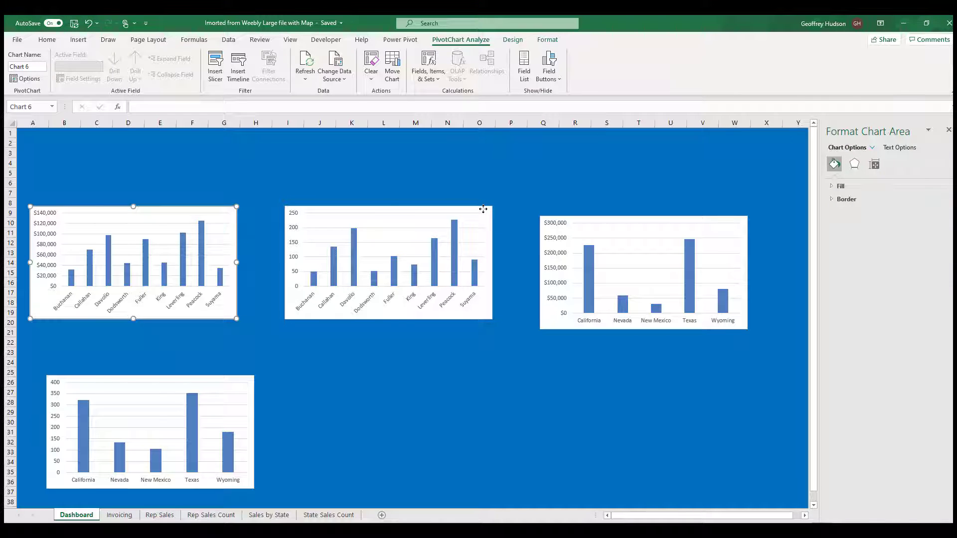
{"action": "left_click", "coordinate": [740, 219], "text": "ctrl"}
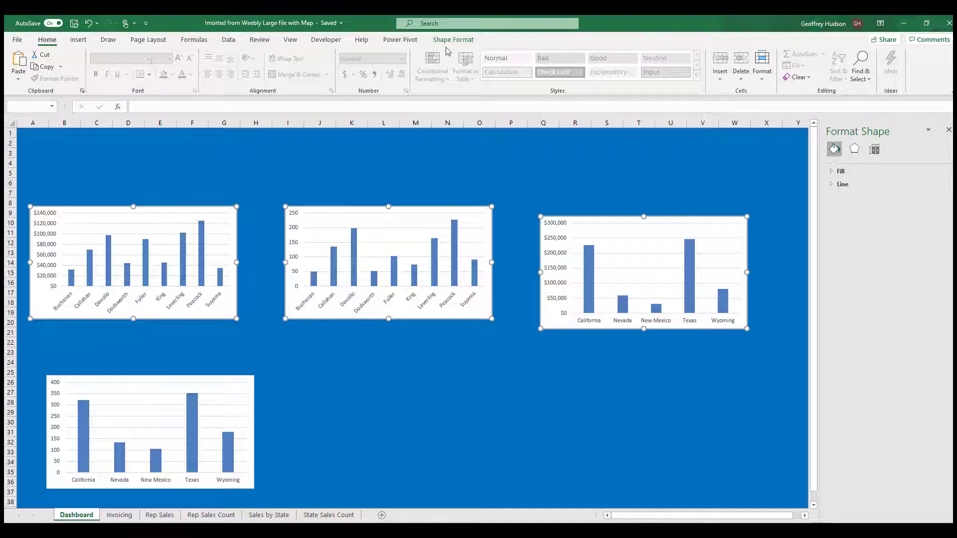
{"action": "left_click", "coordinate": [447, 42]}
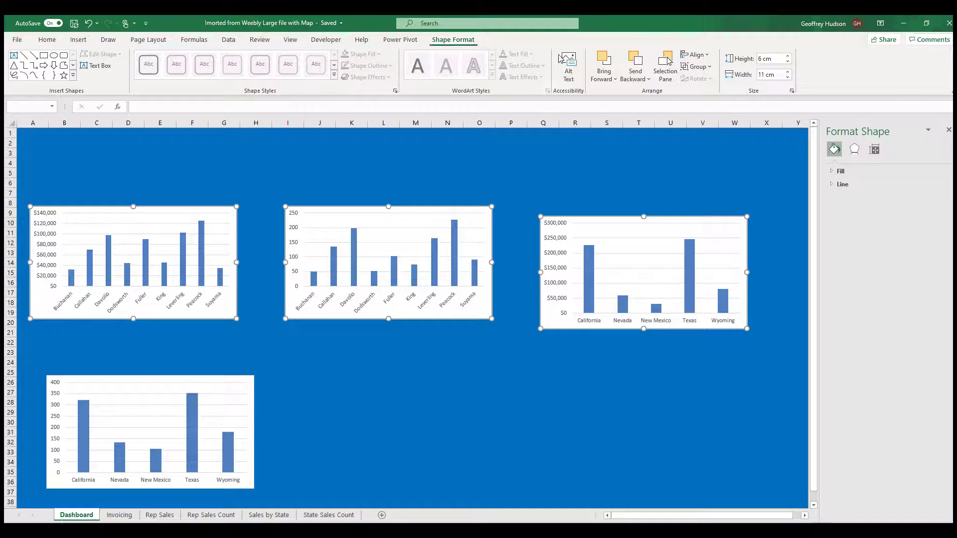
{"action": "left_click", "coordinate": [709, 56]}
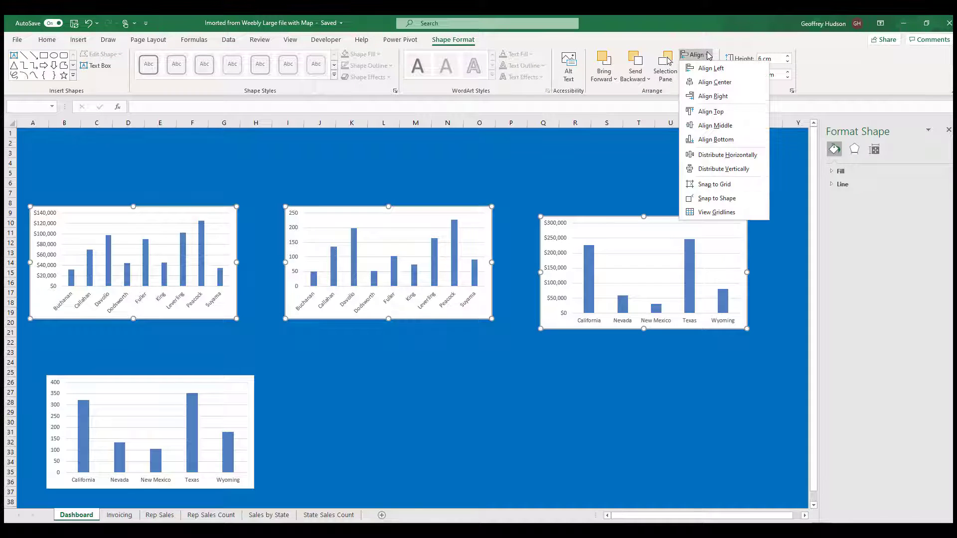
{"action": "left_click", "coordinate": [708, 143]}
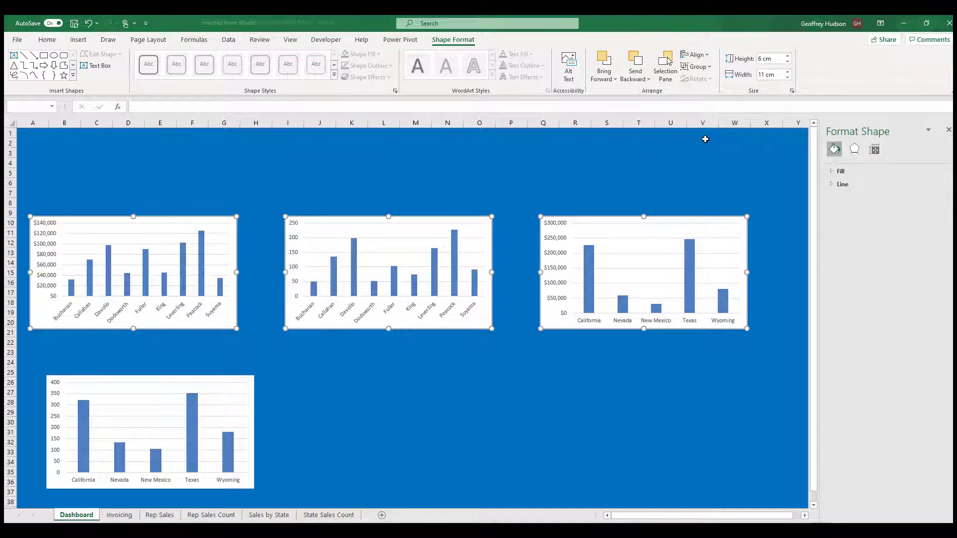
Distribute the three upper-row charts horizontally and deselect them.
{"action": "left_click", "coordinate": [697, 55]}
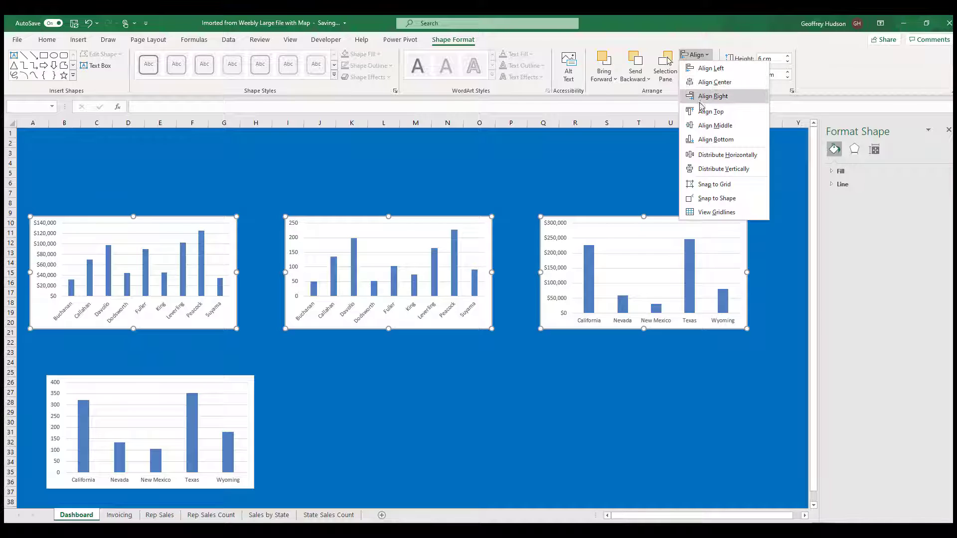
{"action": "left_click", "coordinate": [705, 157]}
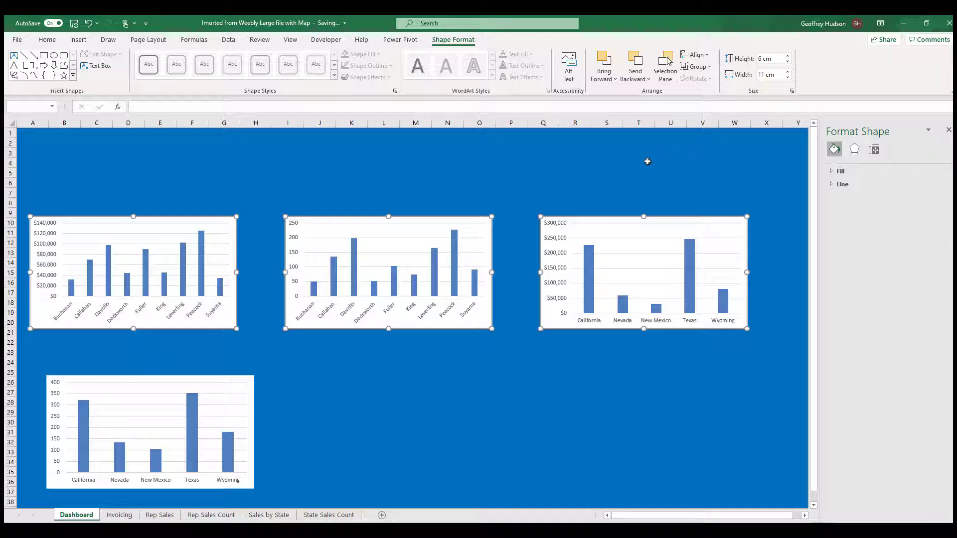
{"action": "left_click", "coordinate": [645, 150]}
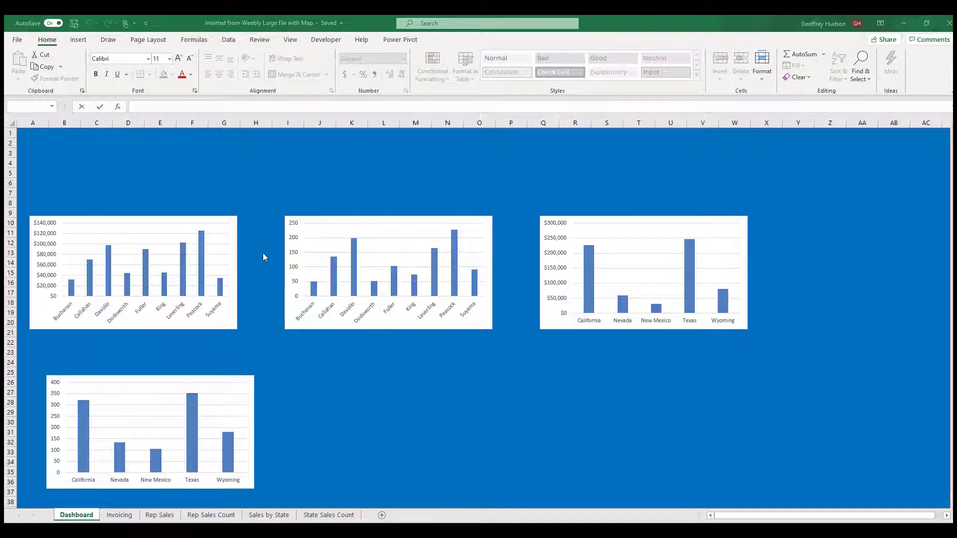
Add the title Representative Sales to the rep sales chart and move the title to the chart's upper-left corner.
{"action": "left_click", "coordinate": [228, 221]}
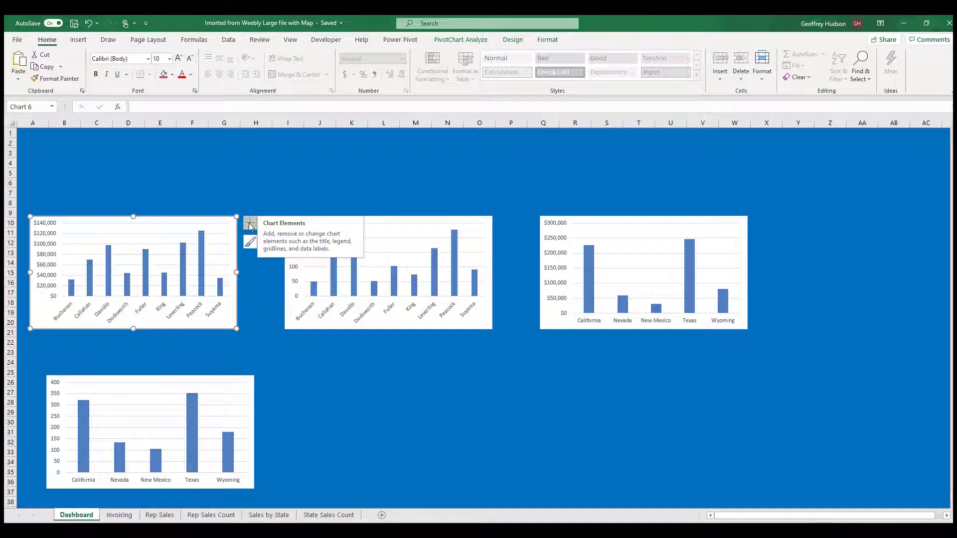
{"action": "left_click", "coordinate": [249, 225]}
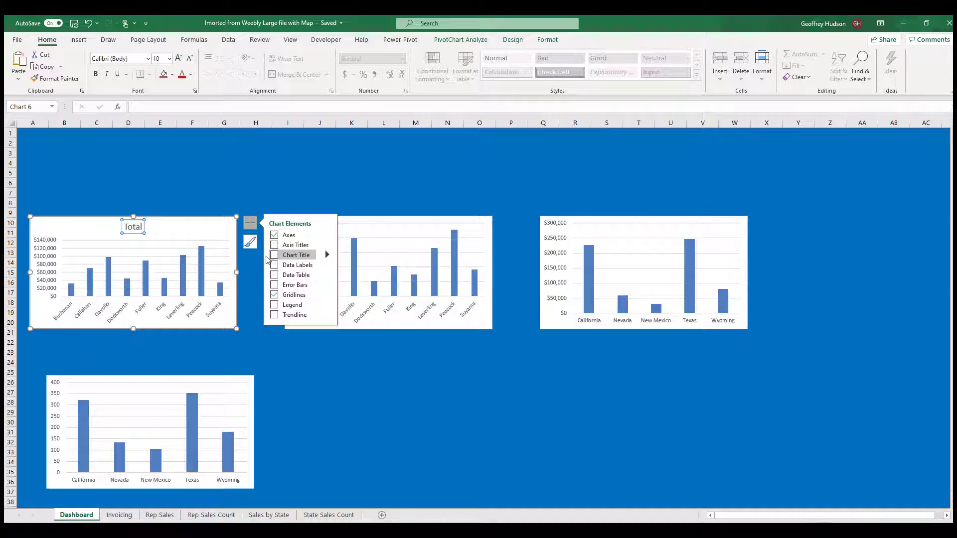
{"action": "left_click", "coordinate": [249, 242]}
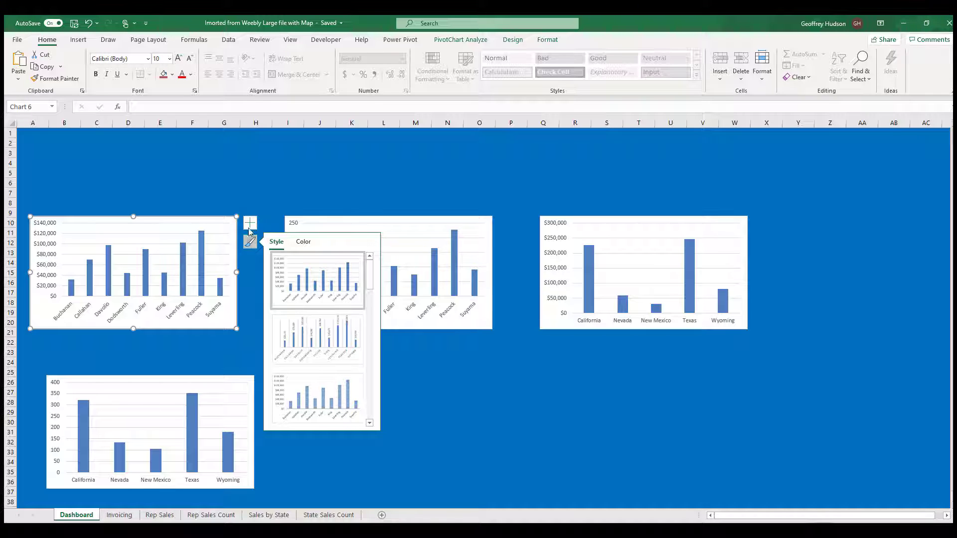
{"action": "left_click", "coordinate": [249, 223]}
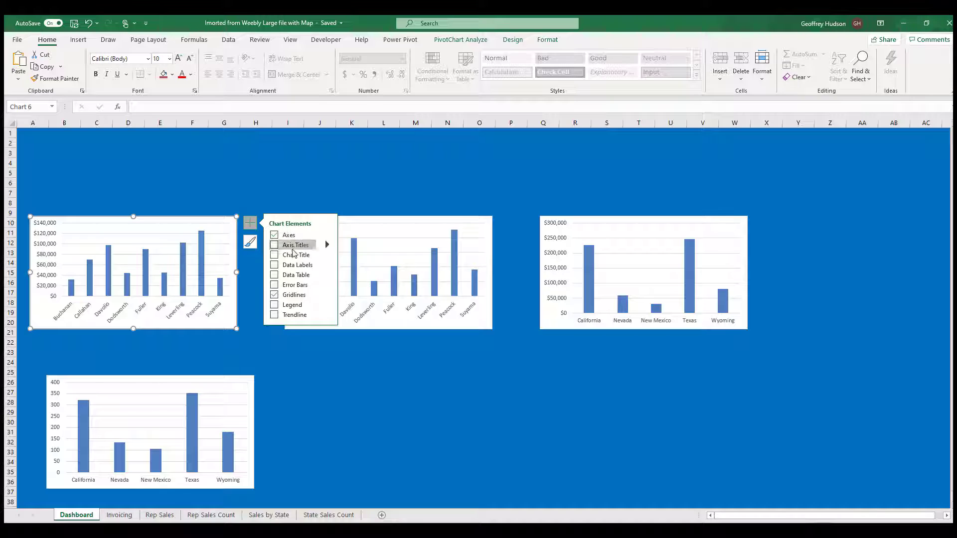
{"action": "left_click", "coordinate": [274, 255]}
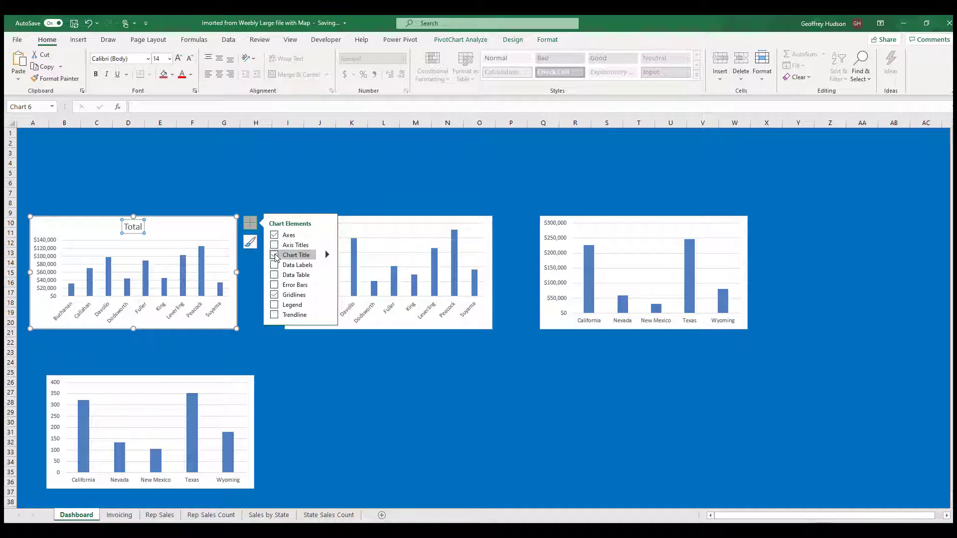
{"action": "left_click", "coordinate": [135, 228]}
{"action": "double_click", "coordinate": [135, 227]}
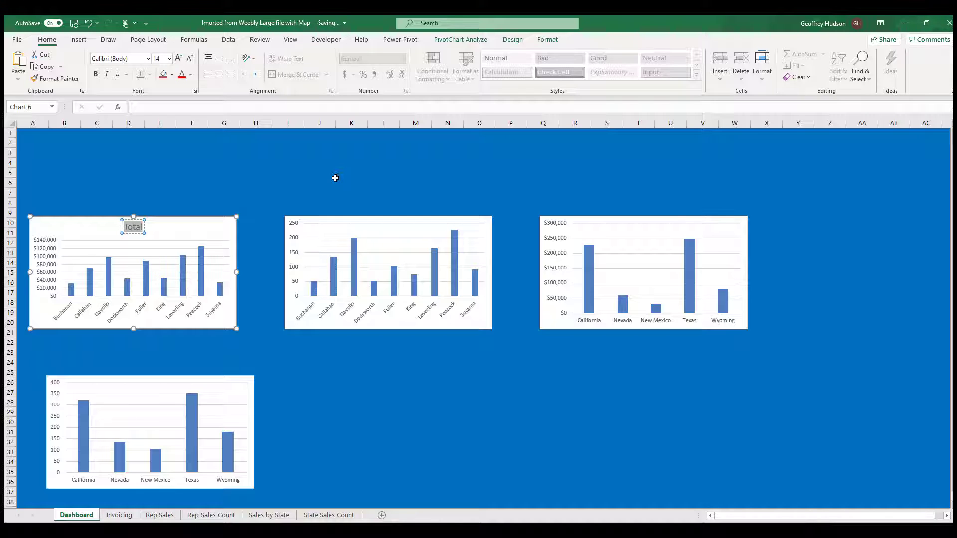
{"action": "type", "text": "Representative Sales"}
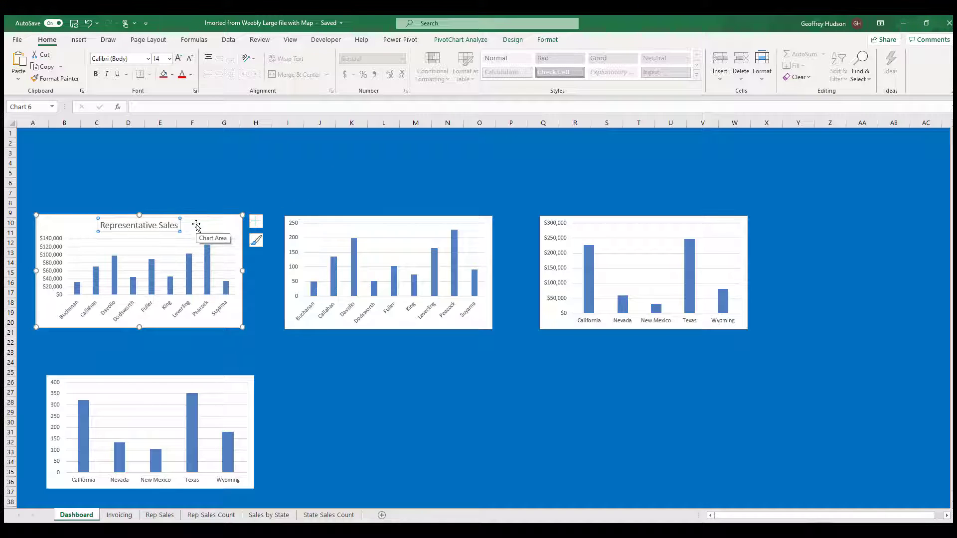
{"action": "left_click", "coordinate": [196, 225]}
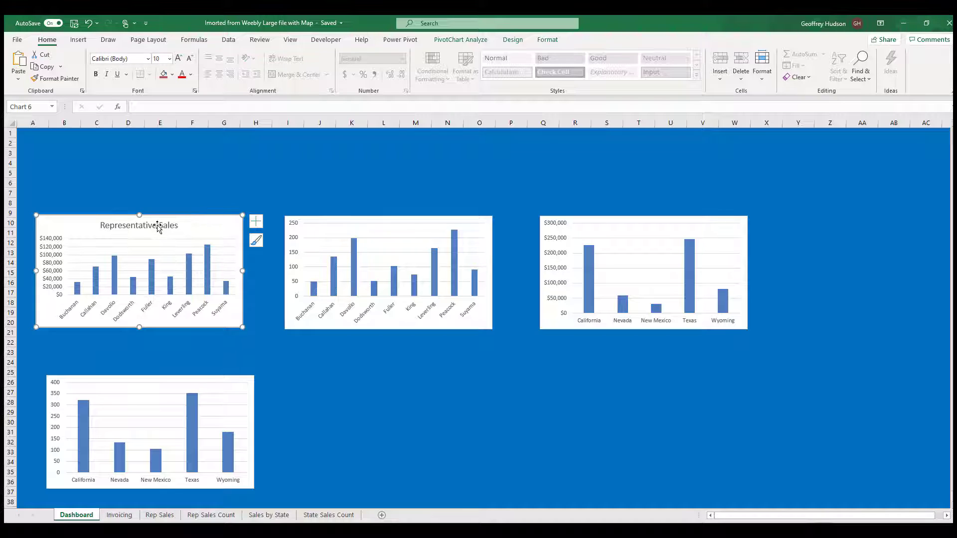
{"action": "left_click_drag", "start_coordinate": [155, 227], "coordinate": [92, 222]}
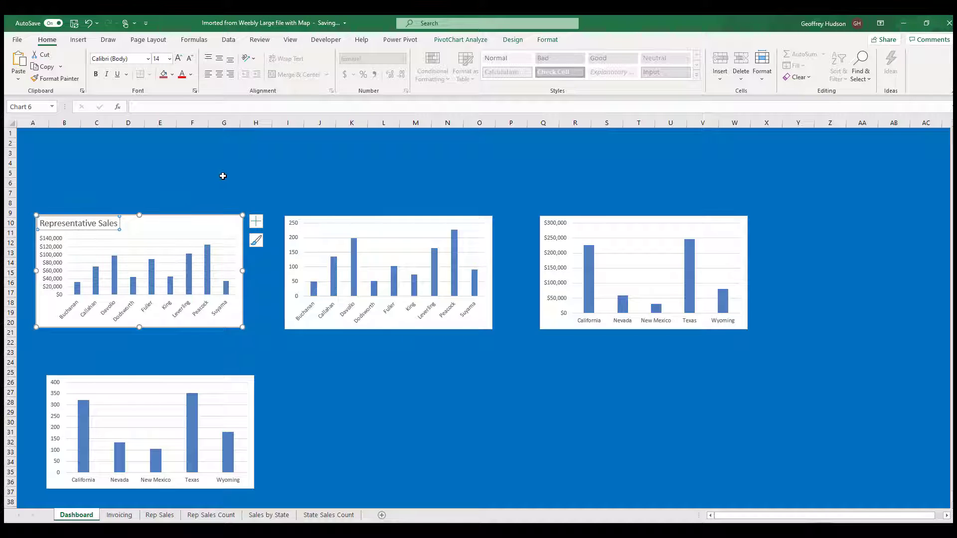
Add a chart title to the rep sales count chart in the middle of the upper row.
{"action": "left_click", "coordinate": [488, 223]}
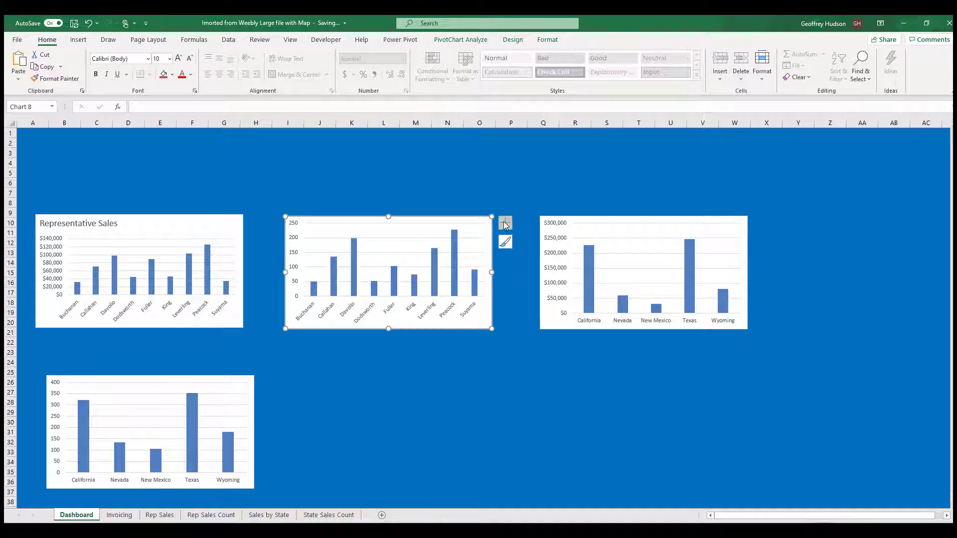
{"action": "left_click", "coordinate": [505, 224]}
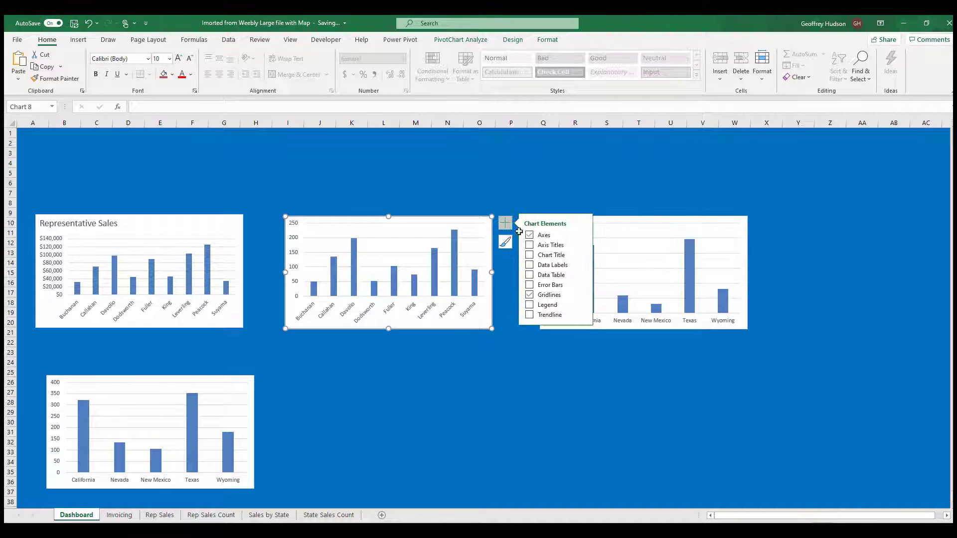
{"action": "left_click", "coordinate": [529, 255]}
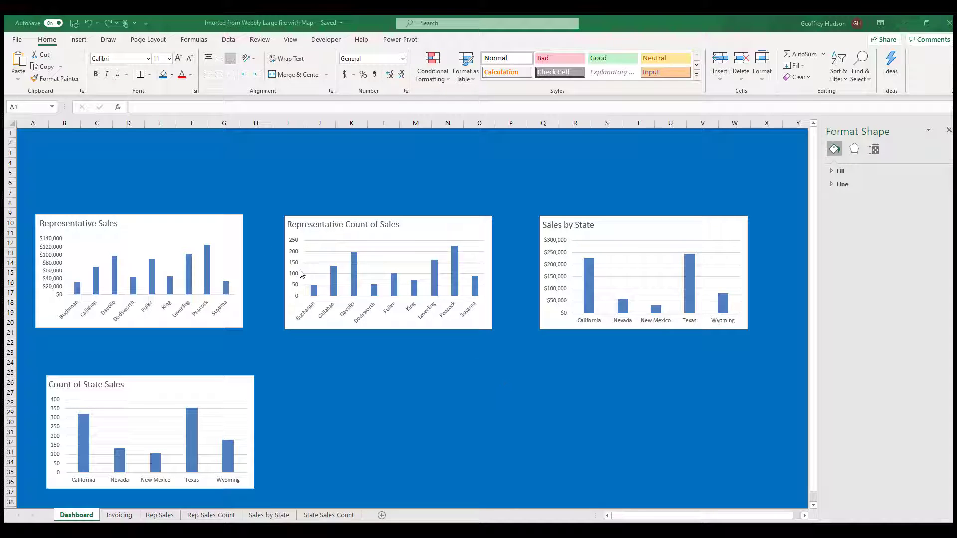
Add data labels to the Representative Sales chart and delete its vertical value axis.
{"action": "left_click", "coordinate": [236, 219]}
{"action": "left_click", "coordinate": [237, 218]}
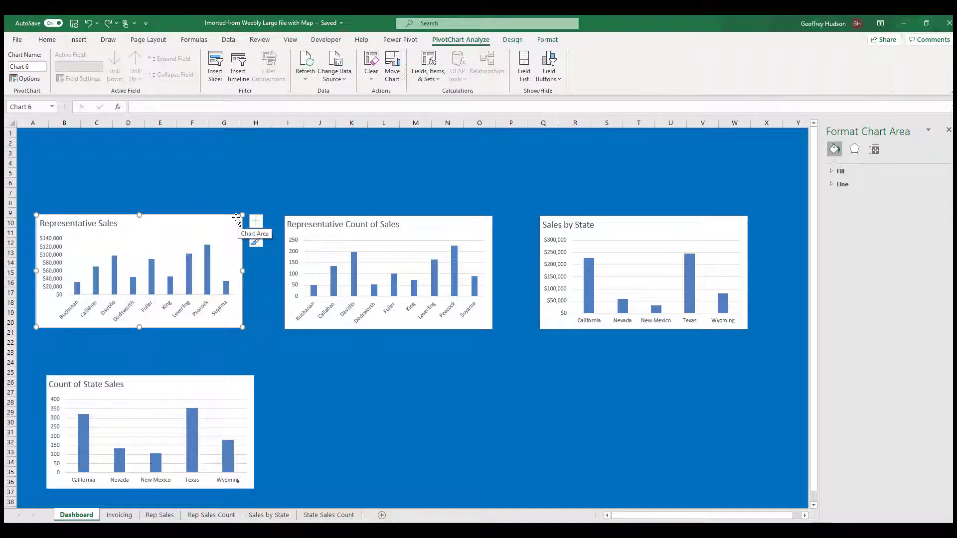
{"action": "left_click", "coordinate": [256, 222]}
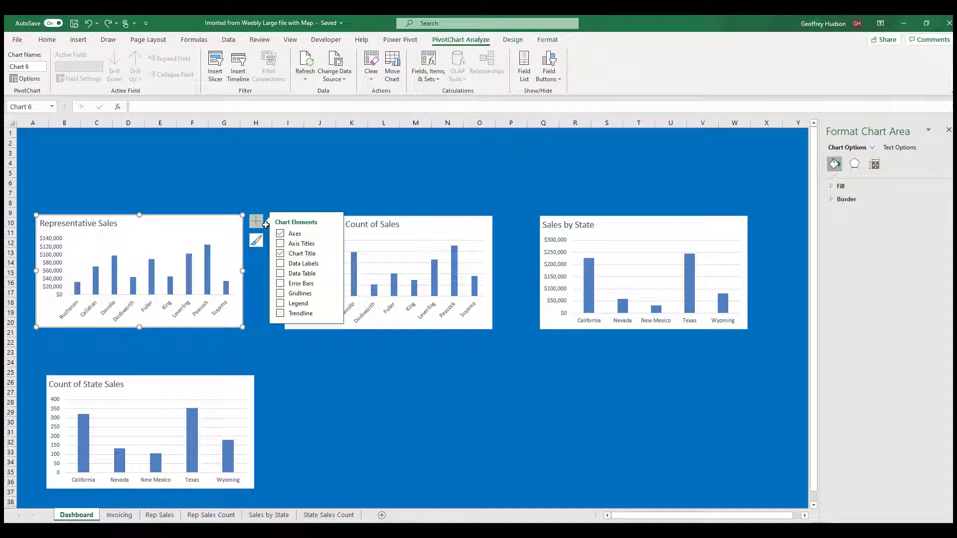
{"action": "left_click", "coordinate": [280, 264]}
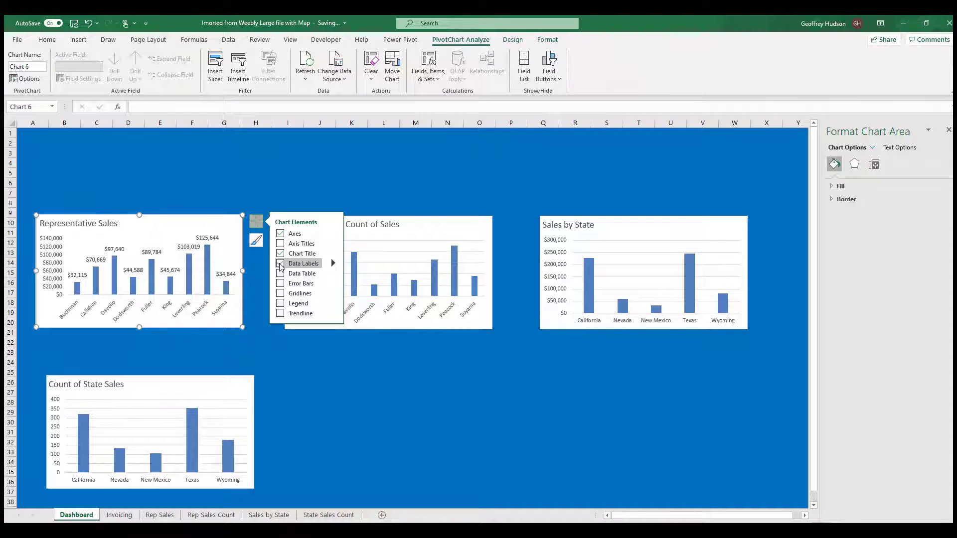
{"action": "left_click", "coordinate": [51, 259]}
{"action": "key", "text": "Delete"}
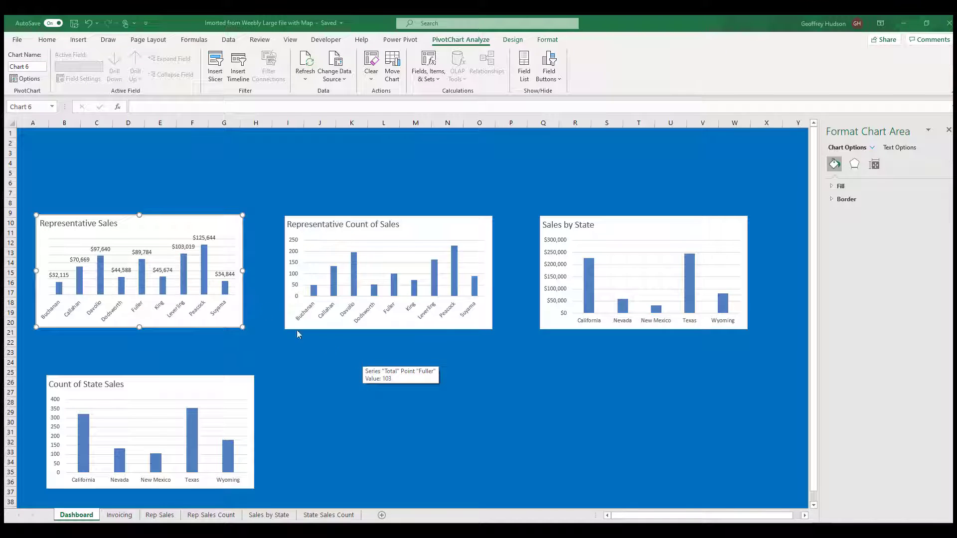
Apply the dark grey chart style with glossy blue columns to the Representative Sales chart.
{"action": "left_click", "coordinate": [238, 221]}
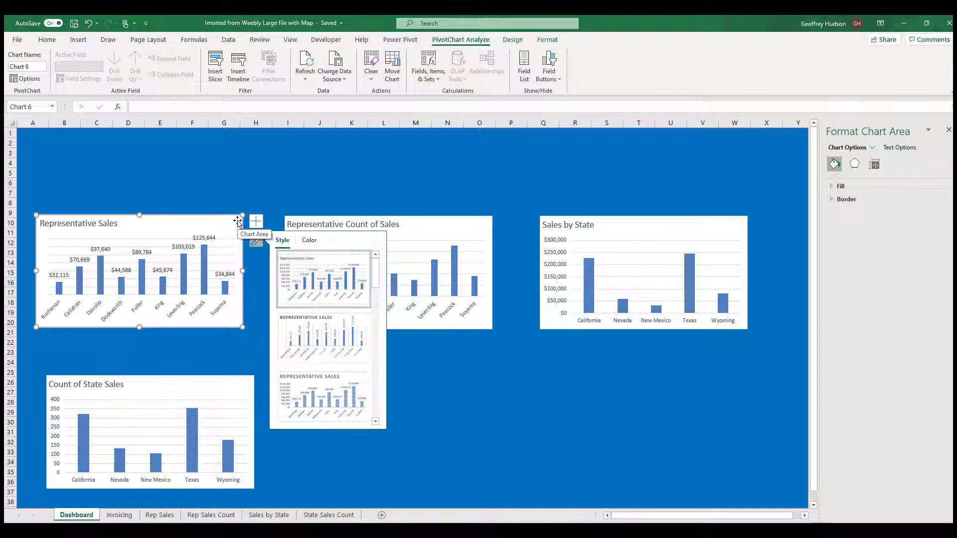
{"action": "left_click", "coordinate": [256, 241]}
{"action": "left_click", "coordinate": [256, 240]}
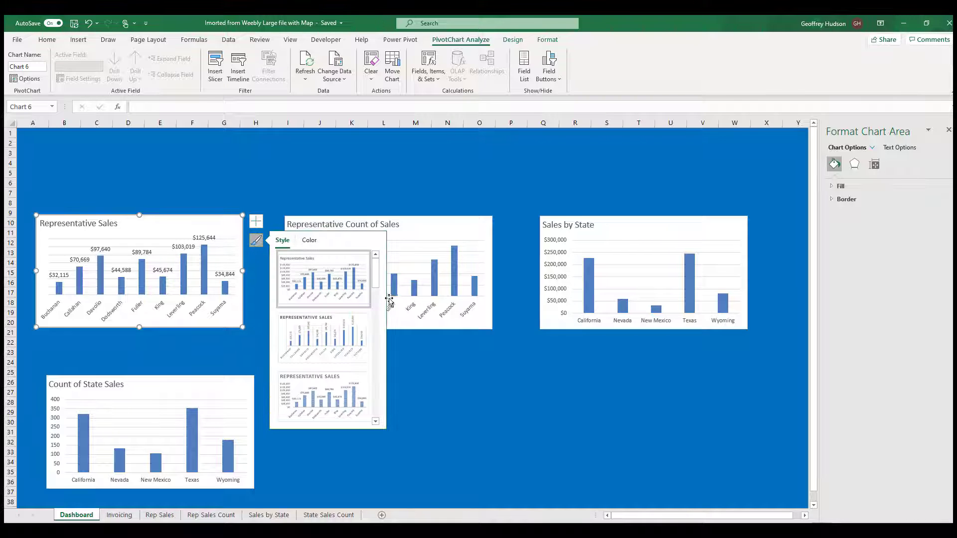
{"action": "left_click_drag", "start_coordinate": [376, 278], "coordinate": [375, 355]}
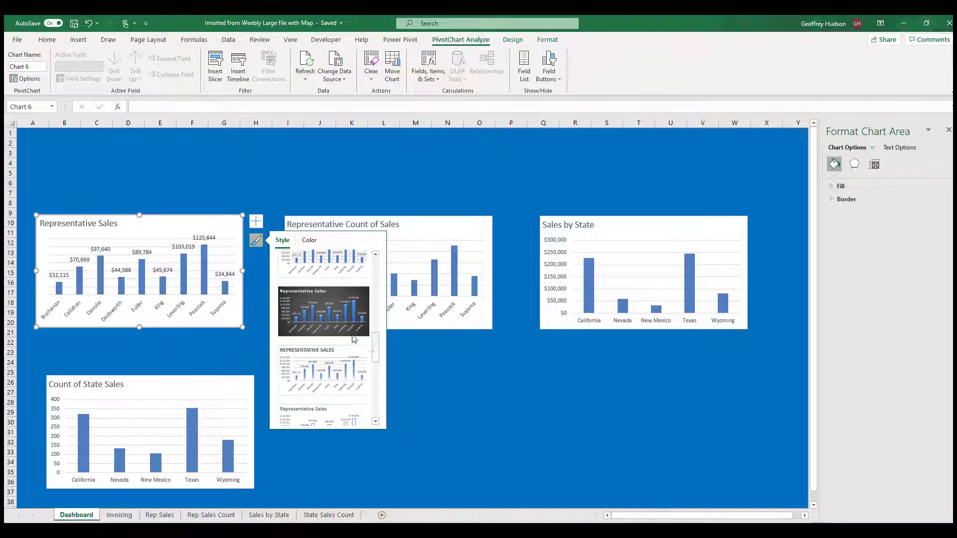
{"action": "left_click", "coordinate": [331, 312]}
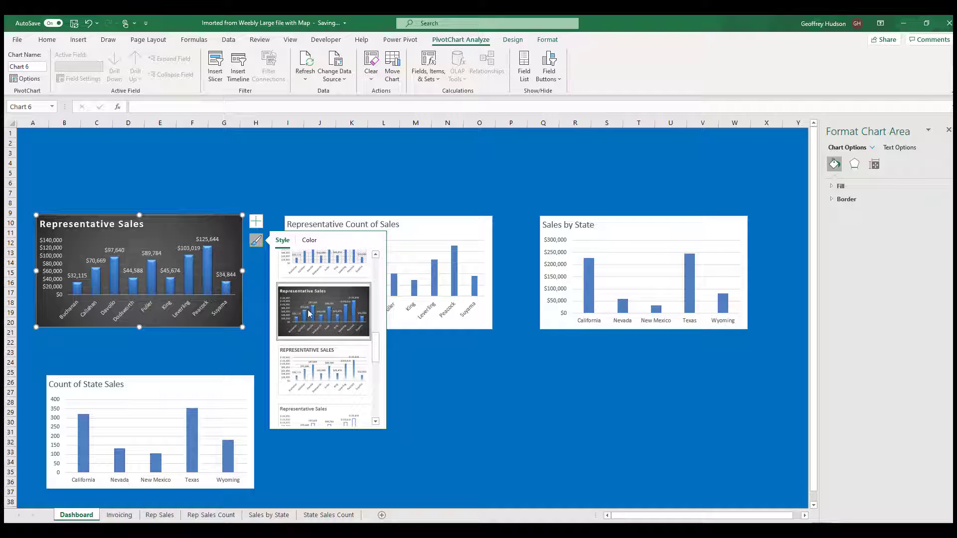
Remove the vertical value axis from the dark-styled Representative Sales chart and deselect the chart.
{"action": "left_click", "coordinate": [49, 258]}
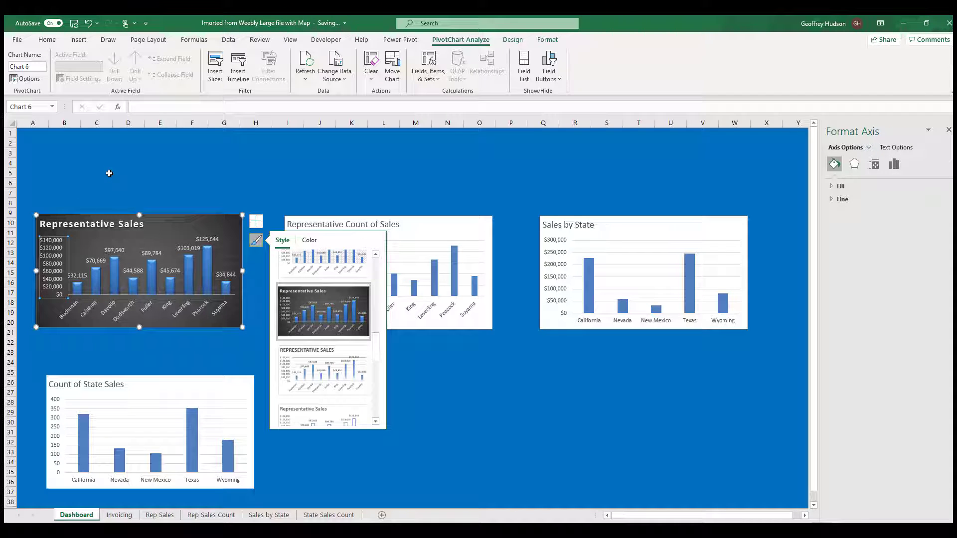
{"action": "key", "text": "Delete"}
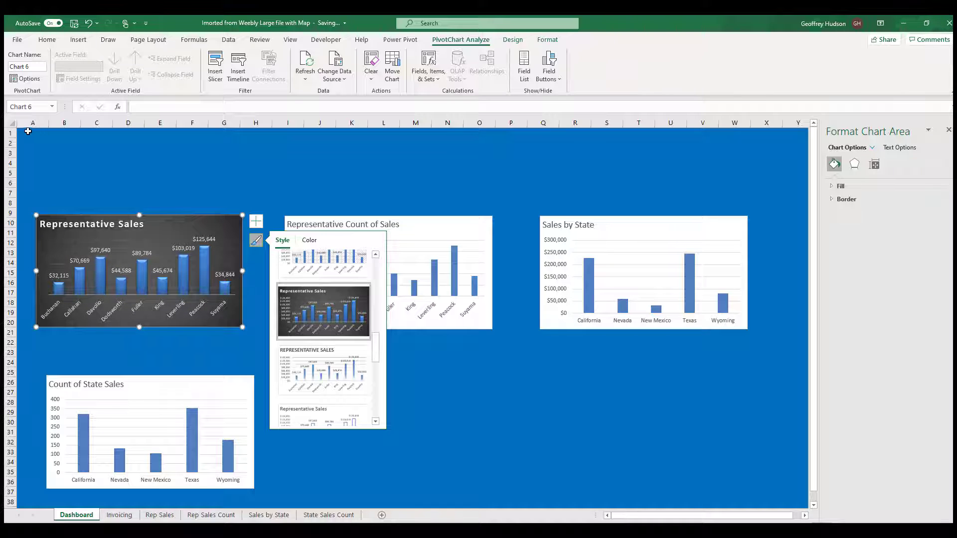
{"action": "left_click", "coordinate": [28, 133]}
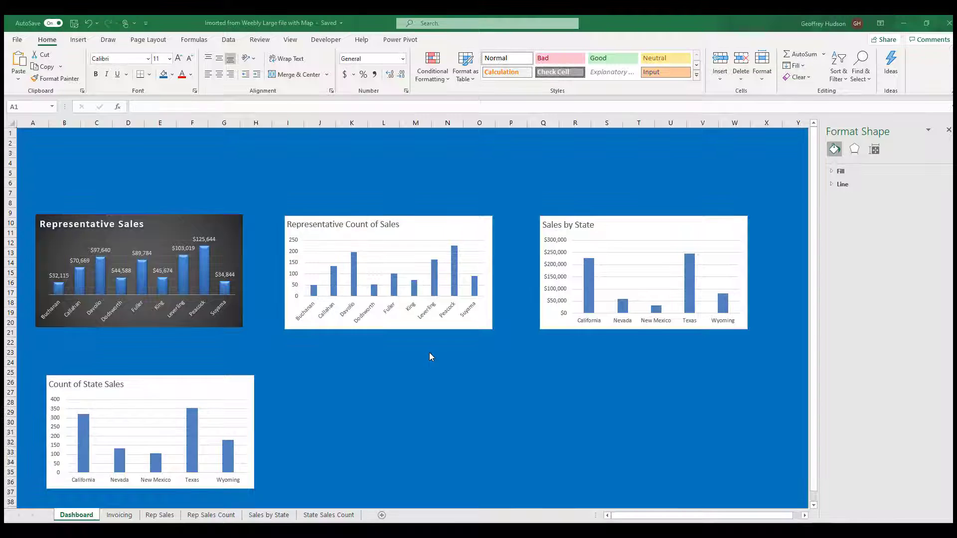
Remove the gridlines from the Representative Count of Sales chart and add data labels to its columns.
{"action": "left_click", "coordinate": [488, 221]}
{"action": "left_click", "coordinate": [487, 221]}
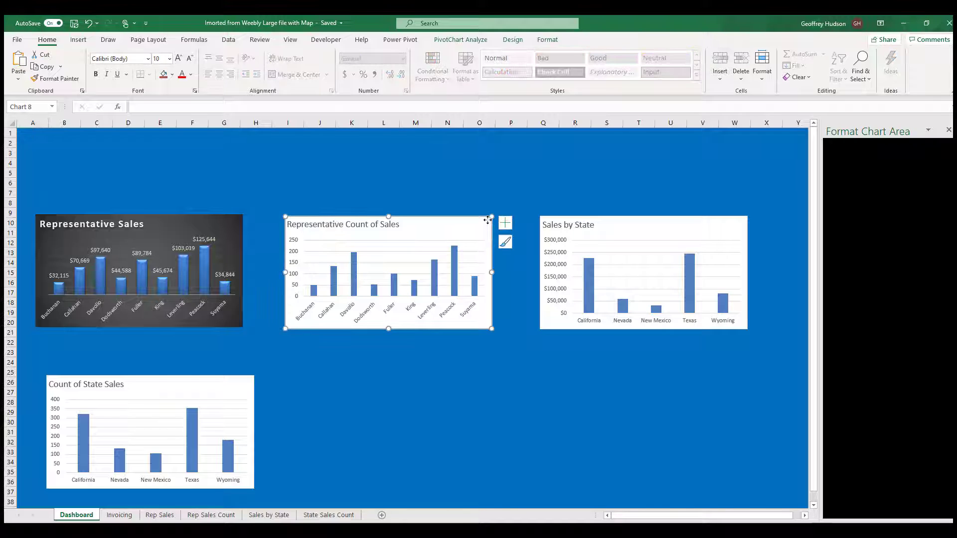
{"action": "left_click", "coordinate": [505, 223]}
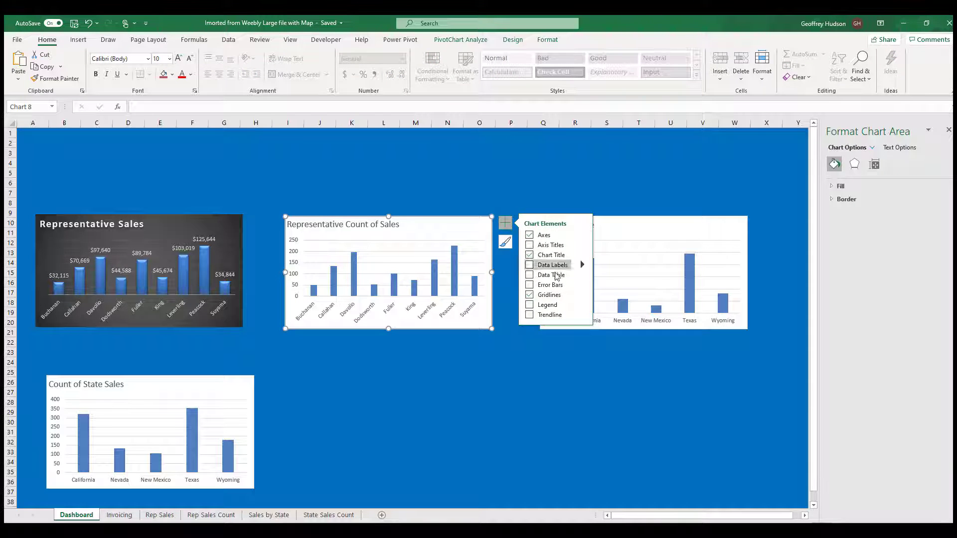
{"action": "left_click", "coordinate": [529, 295]}
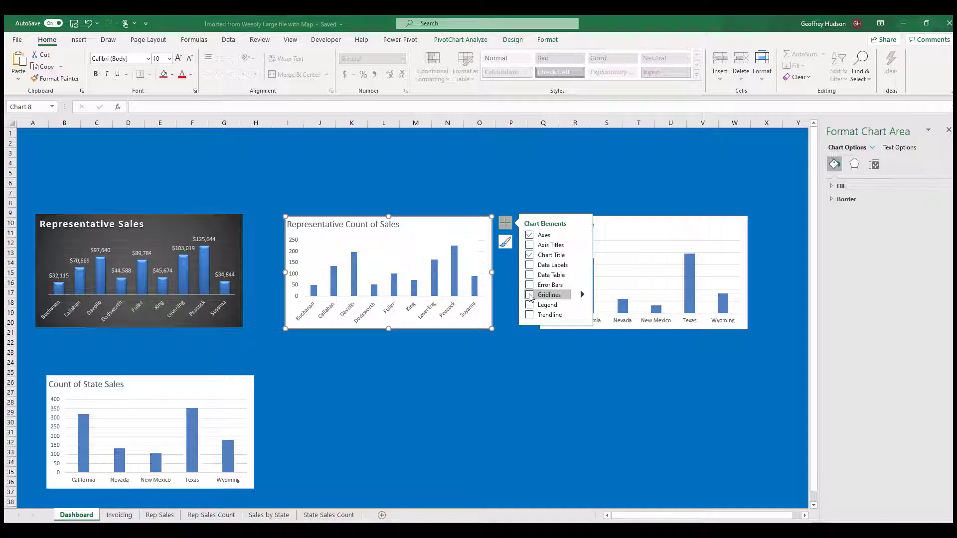
{"action": "left_click", "coordinate": [530, 266]}
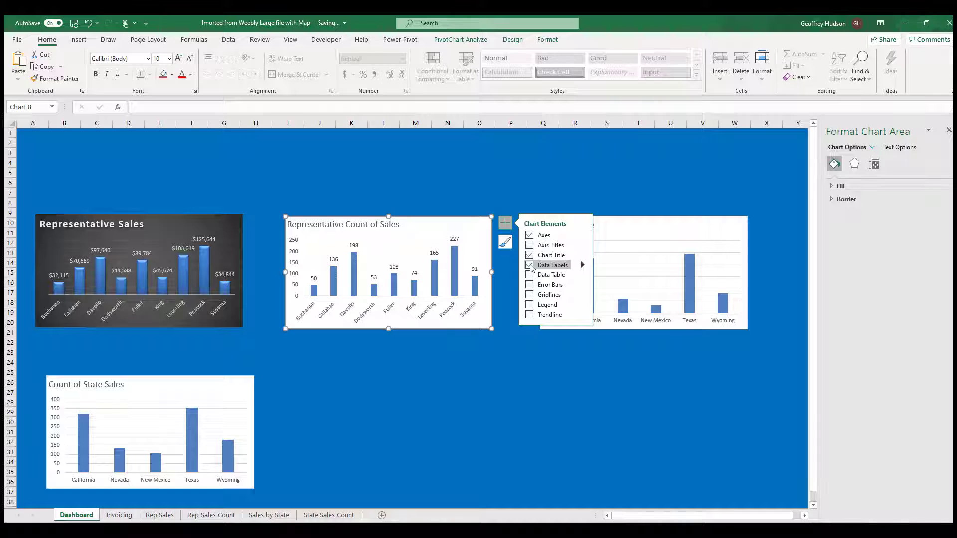
Apply the dark grey style with glossy blue columns to the Representative Count of Sales chart and delete its vertical value axis.
{"action": "left_click", "coordinate": [505, 242]}
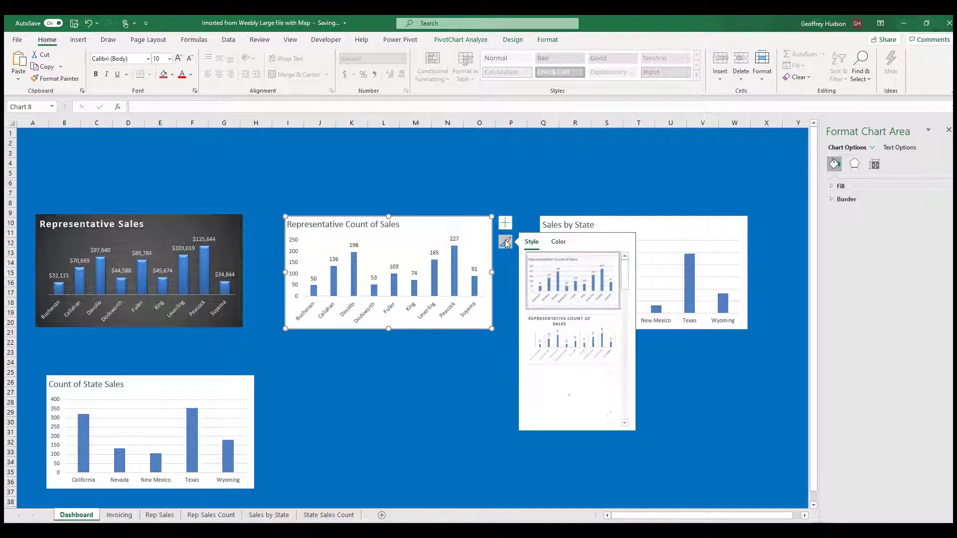
{"action": "left_click_drag", "start_coordinate": [625, 274], "coordinate": [630, 359]}
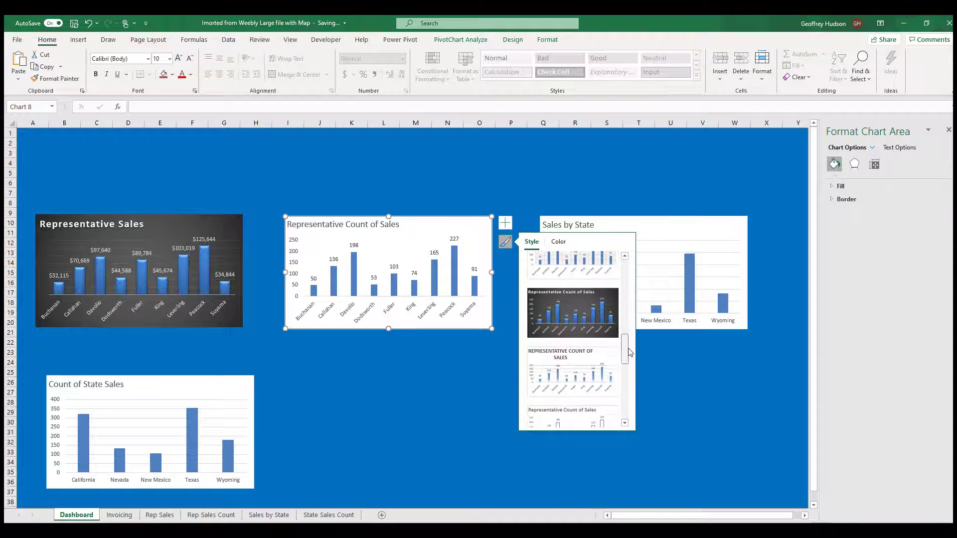
{"action": "left_click", "coordinate": [584, 310]}
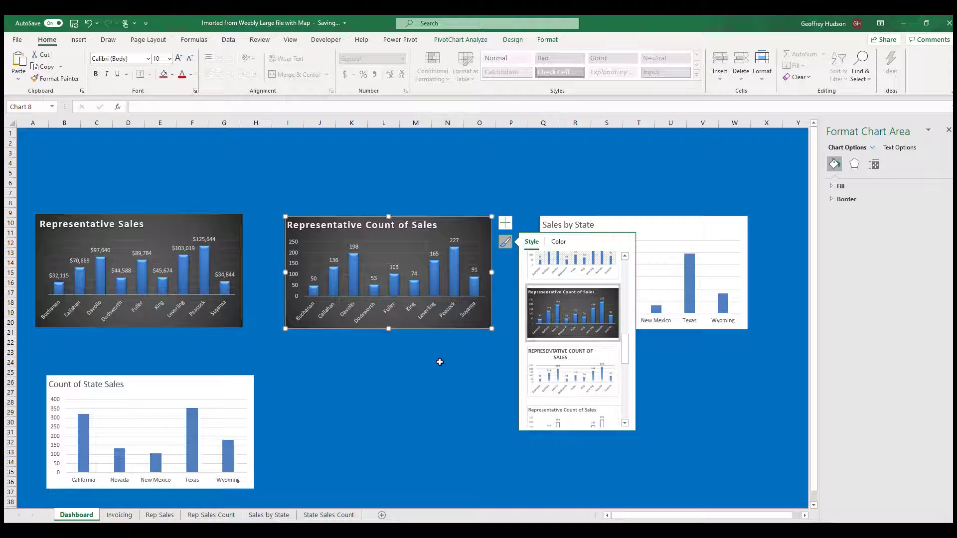
{"action": "left_click", "coordinate": [295, 262]}
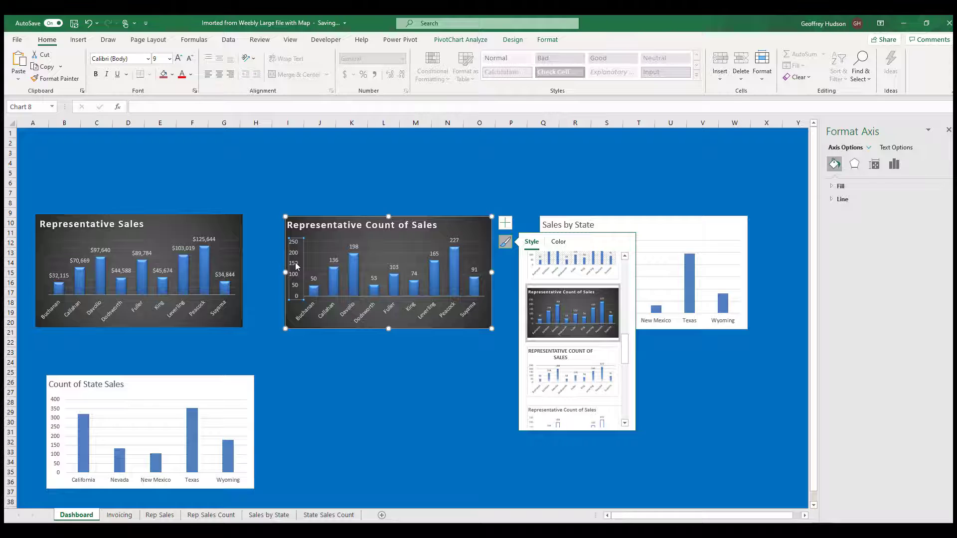
{"action": "key", "text": "Delete"}
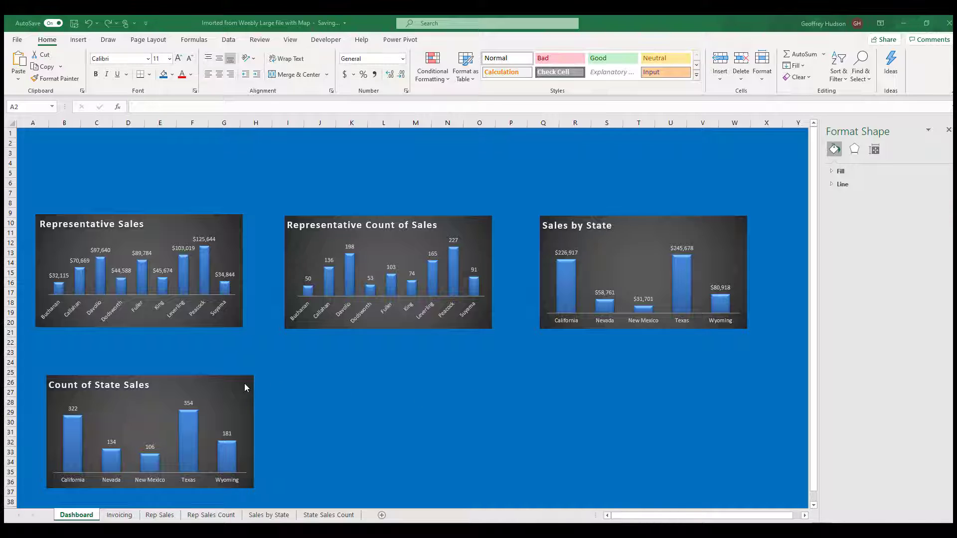
Align the Representative Sales and Count of State Sales charts with each other using Align Center, and deselect them.
{"action": "left_click", "coordinate": [234, 218]}
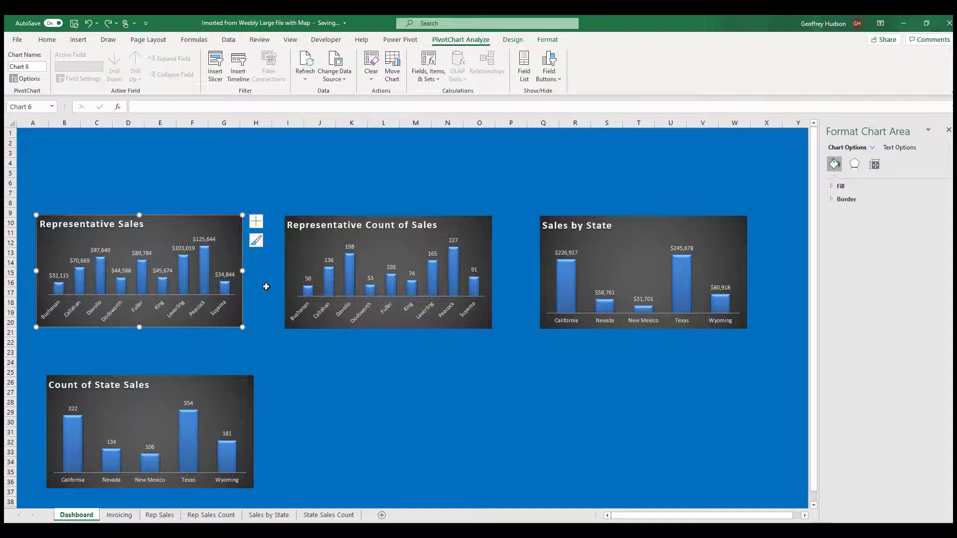
{"action": "left_click", "coordinate": [247, 381], "text": "ctrl"}
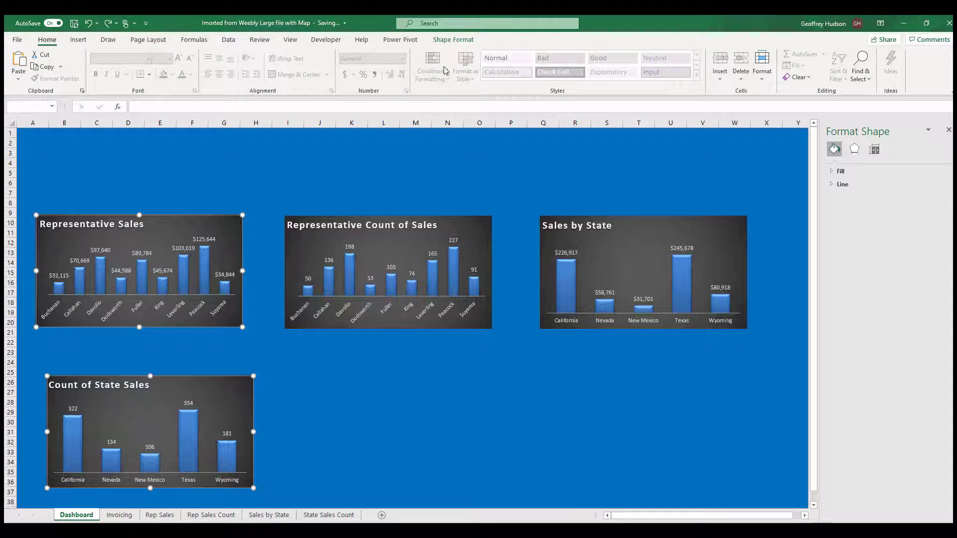
{"action": "left_click", "coordinate": [452, 40]}
{"action": "left_click", "coordinate": [702, 55]}
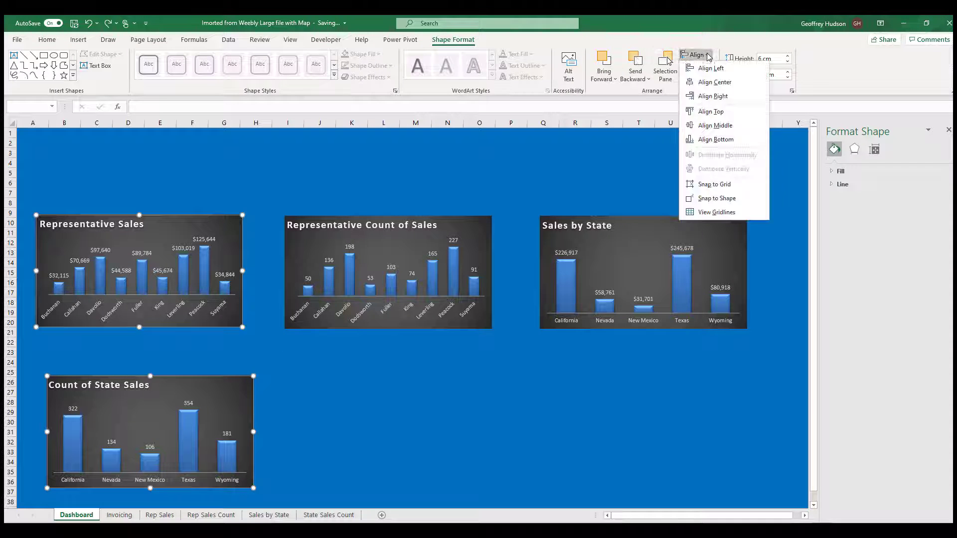
{"action": "left_click", "coordinate": [713, 83]}
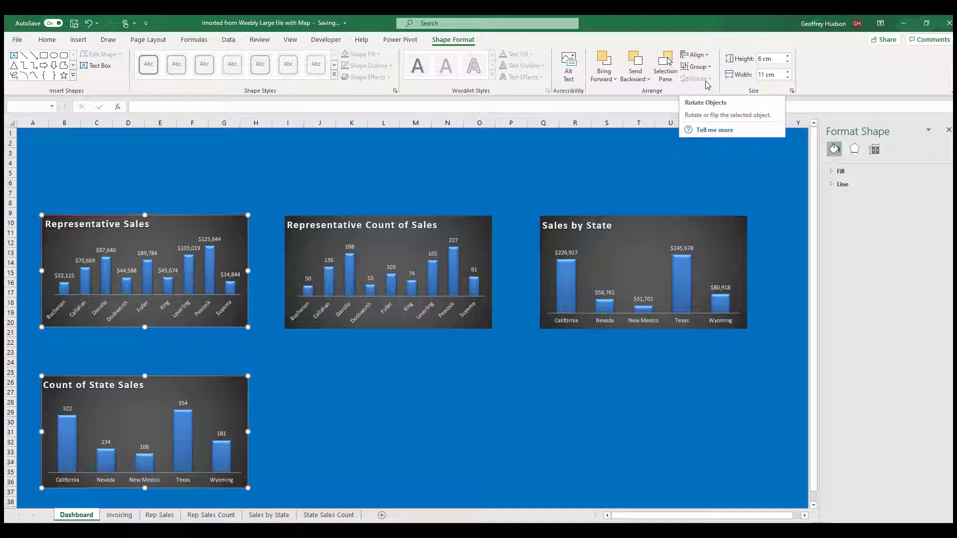
{"action": "left_click", "coordinate": [485, 380]}
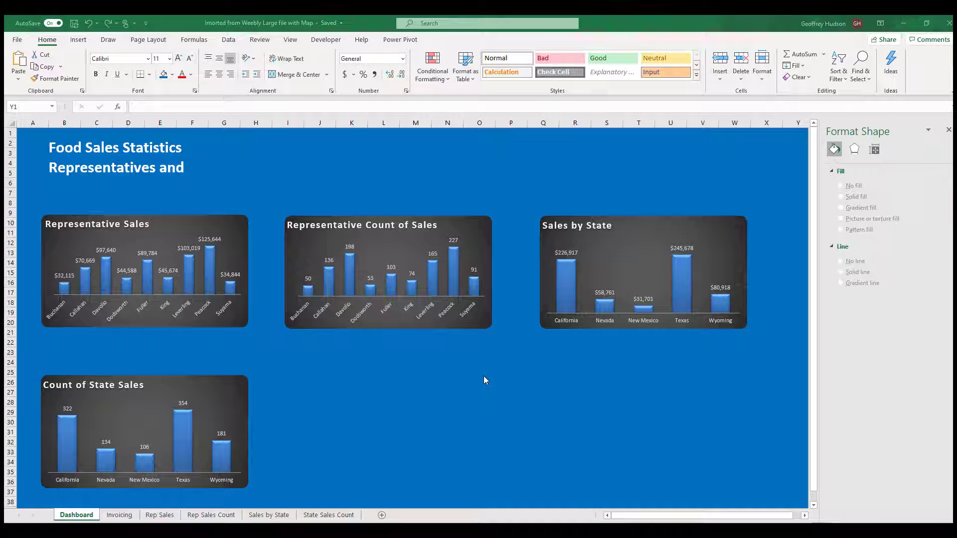
Examine the border and rounded corners settings of the Representative Sales chart area.
{"action": "left_click", "coordinate": [237, 220]}
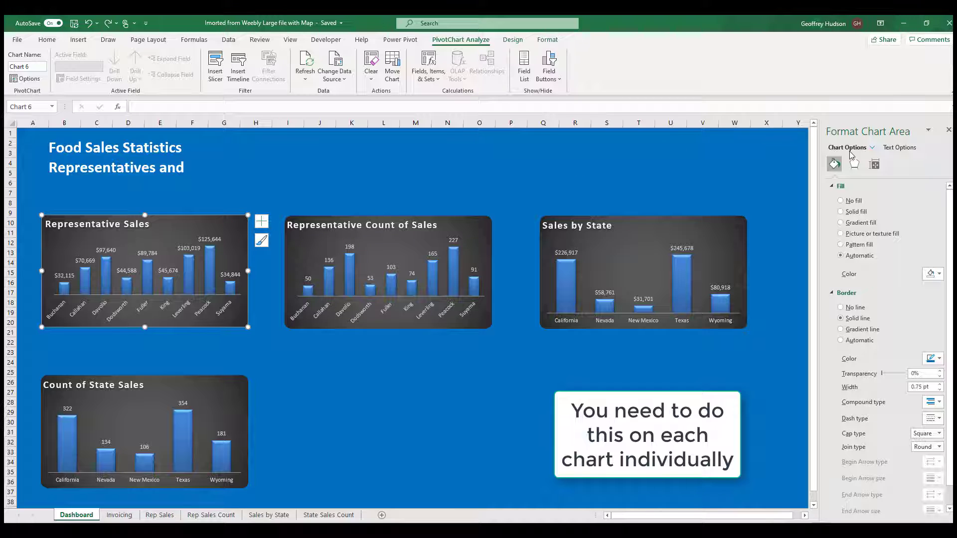
{"action": "scroll", "coordinate": [926, 349], "scroll_direction": "down", "scroll_amount": 2}
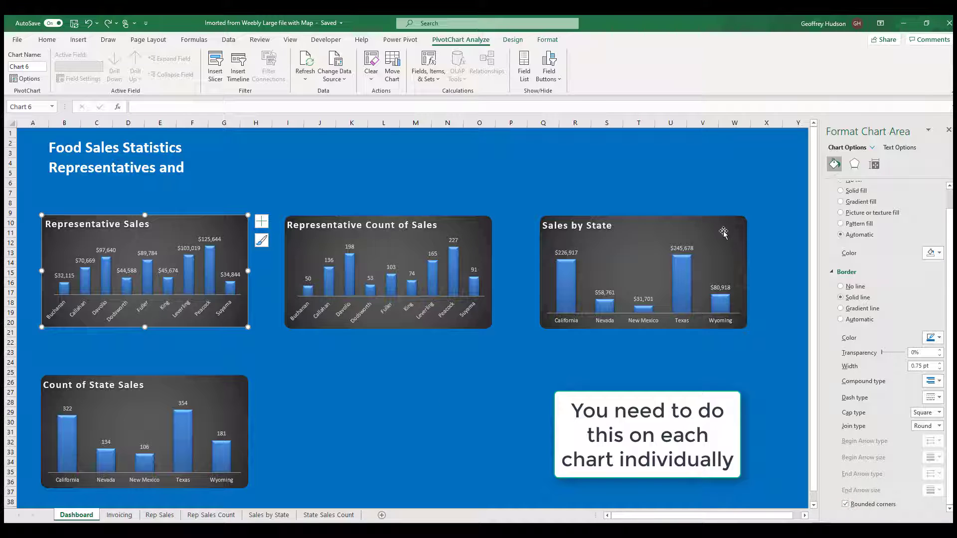
{"action": "left_click", "coordinate": [533, 433]}
Draw a blank text box beside the Food Sales Statistics heading, above the Representative Count of Sales chart, and delete it.
{"action": "left_click", "coordinate": [77, 41]}
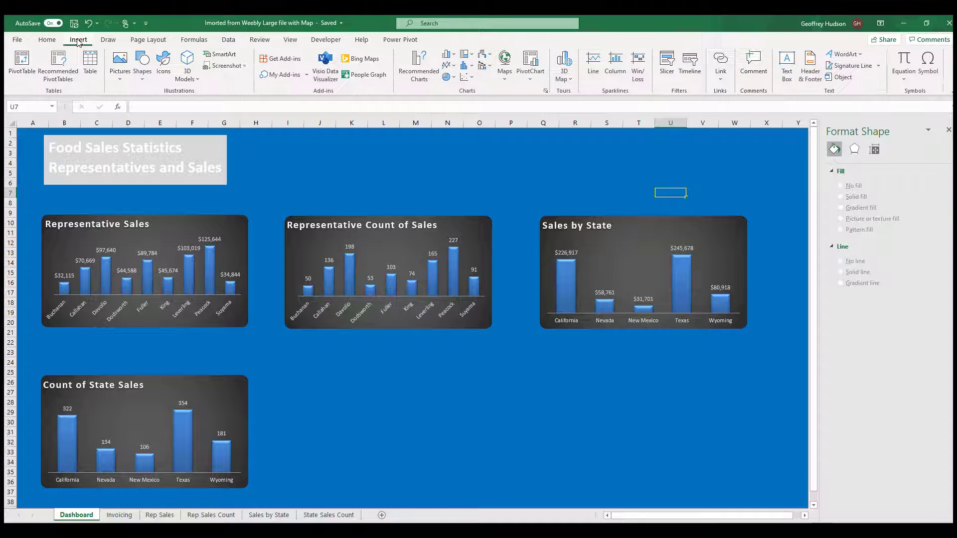
{"action": "left_click", "coordinate": [787, 64]}
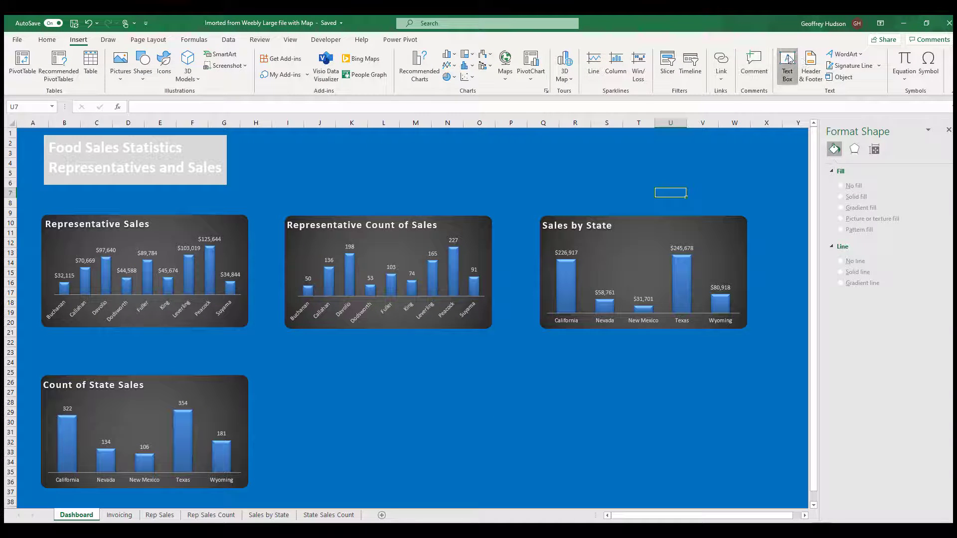
{"action": "left_click_drag", "start_coordinate": [294, 142], "coordinate": [514, 190]}
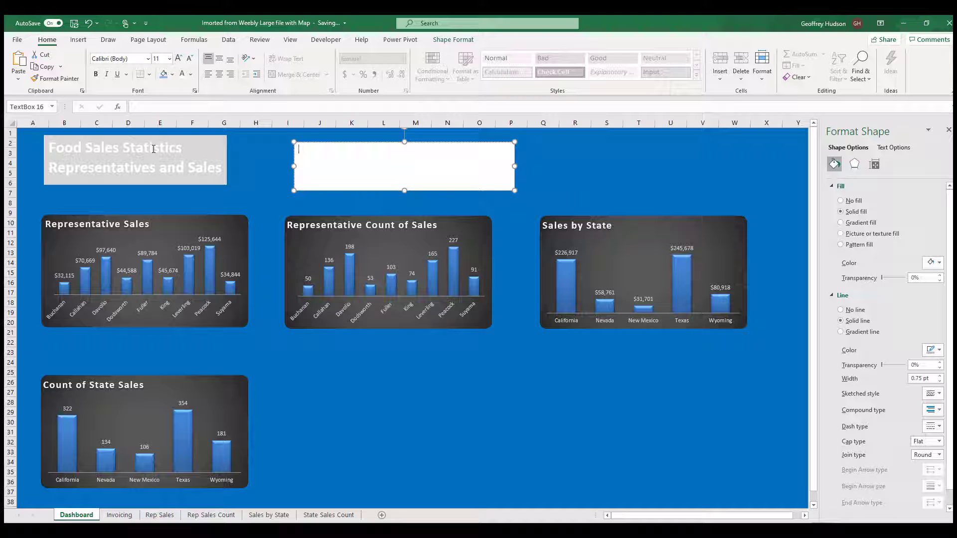
{"action": "left_click", "coordinate": [294, 149]}
{"action": "key", "text": "Delete"}
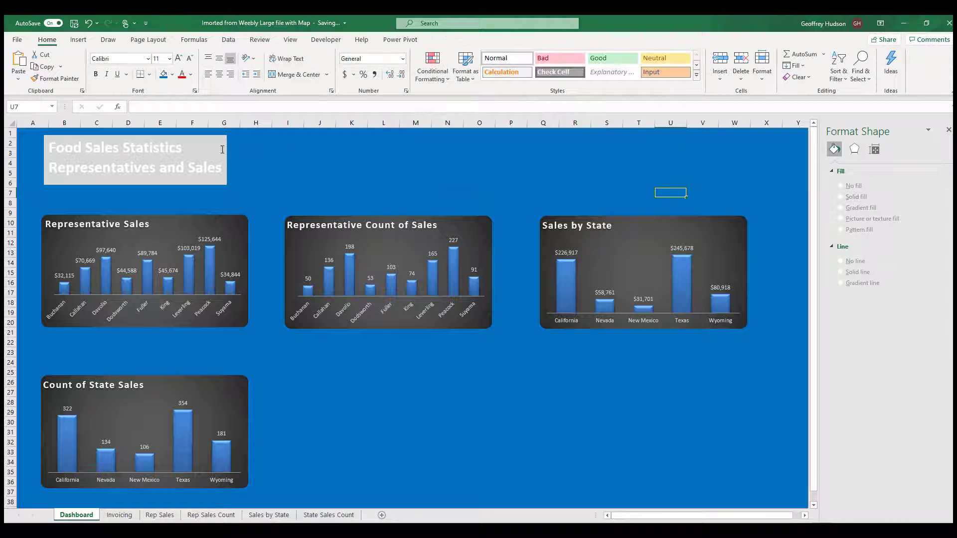
Set the fill transparency of the Food Sales Statistics heading text box to 100% and deselect it.
{"action": "right_click", "coordinate": [216, 182]}
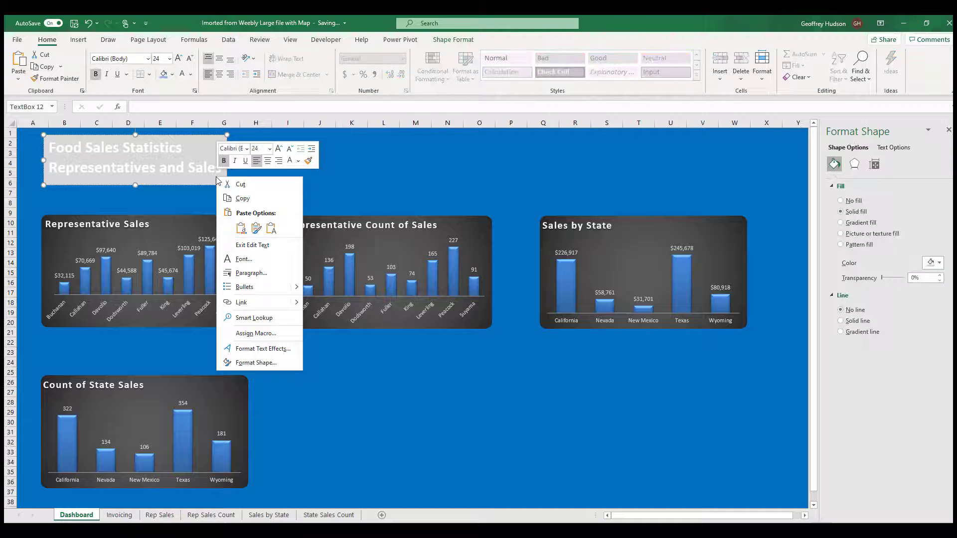
{"action": "left_click", "coordinate": [262, 364]}
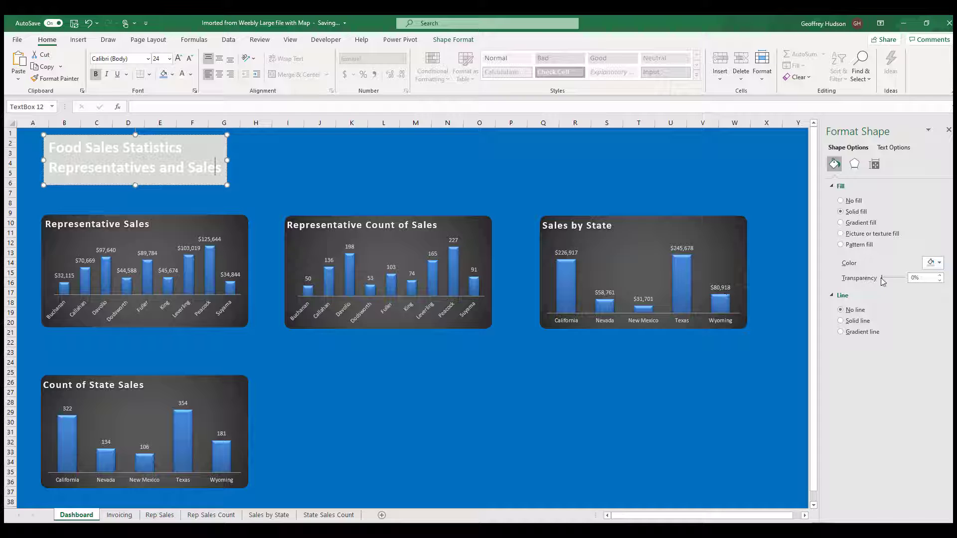
{"action": "left_click_drag", "start_coordinate": [886, 277], "coordinate": [905, 277]}
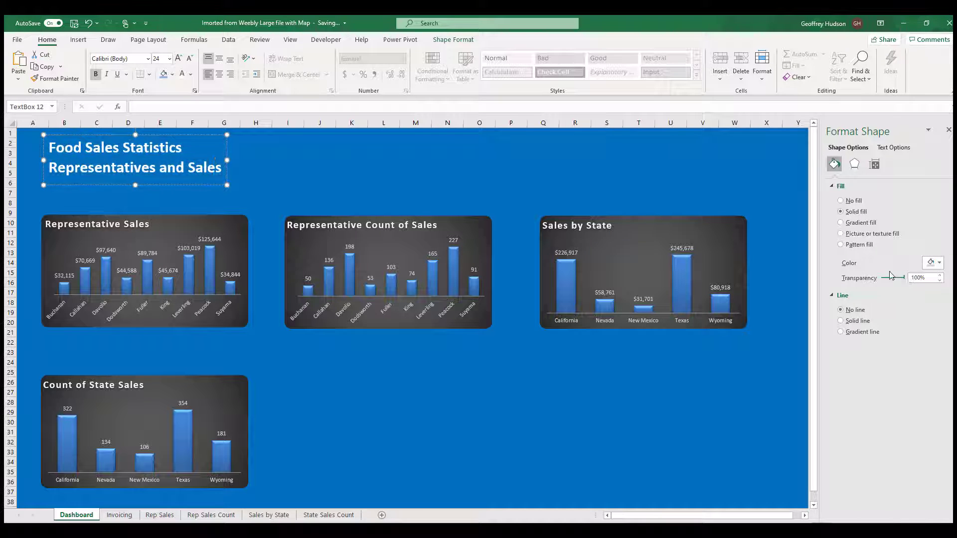
{"action": "left_click", "coordinate": [287, 150]}
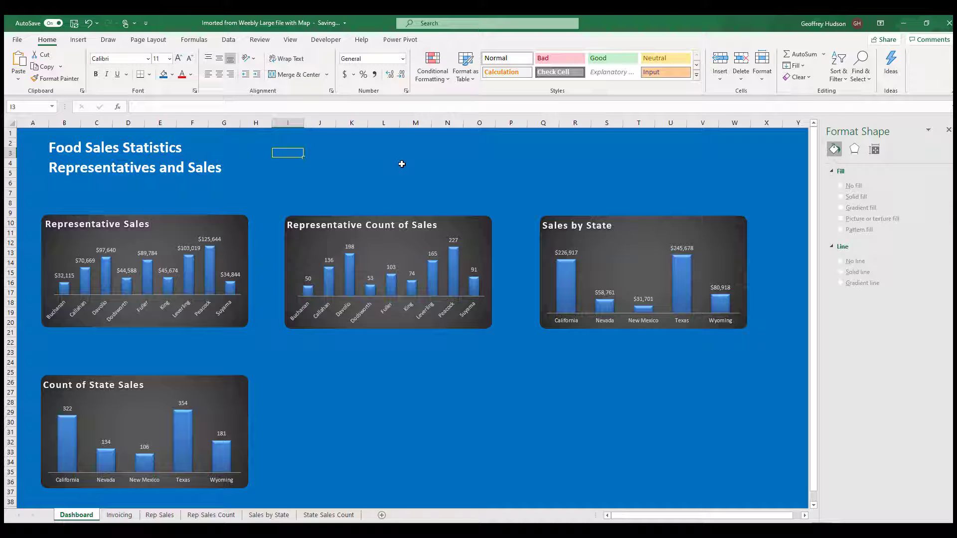
Change the Representative Count of Sales chart to the Clustered Bar type.
{"action": "left_click", "coordinate": [450, 232]}
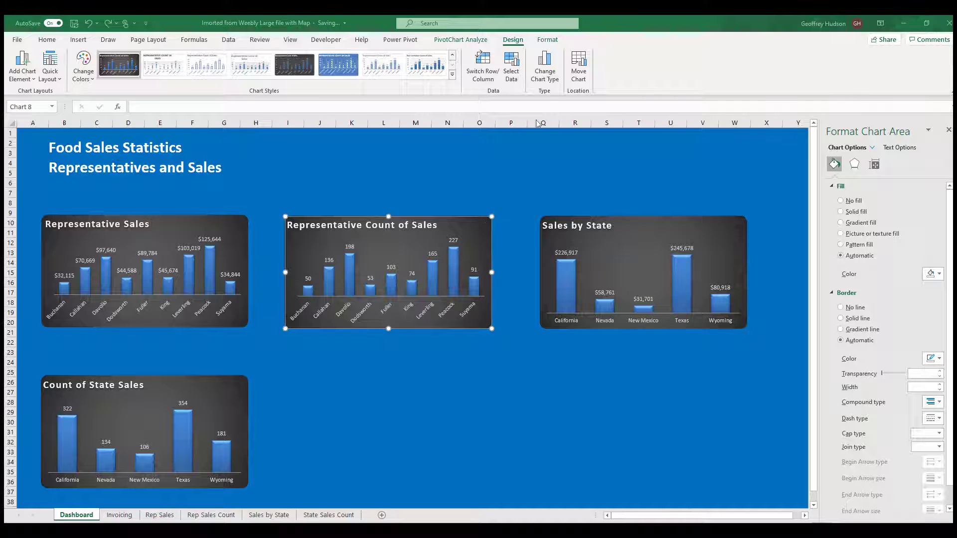
{"action": "left_click", "coordinate": [546, 61]}
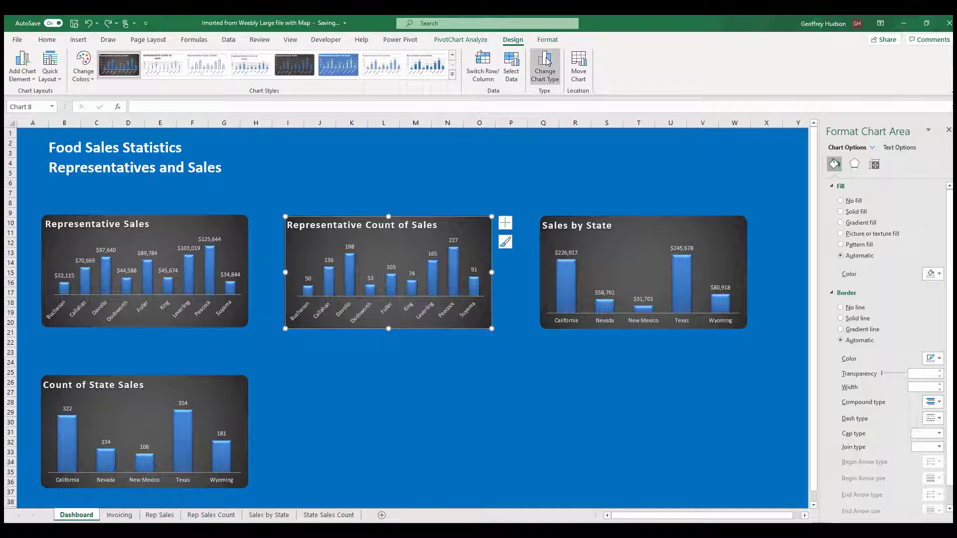
{"action": "left_click", "coordinate": [547, 61]}
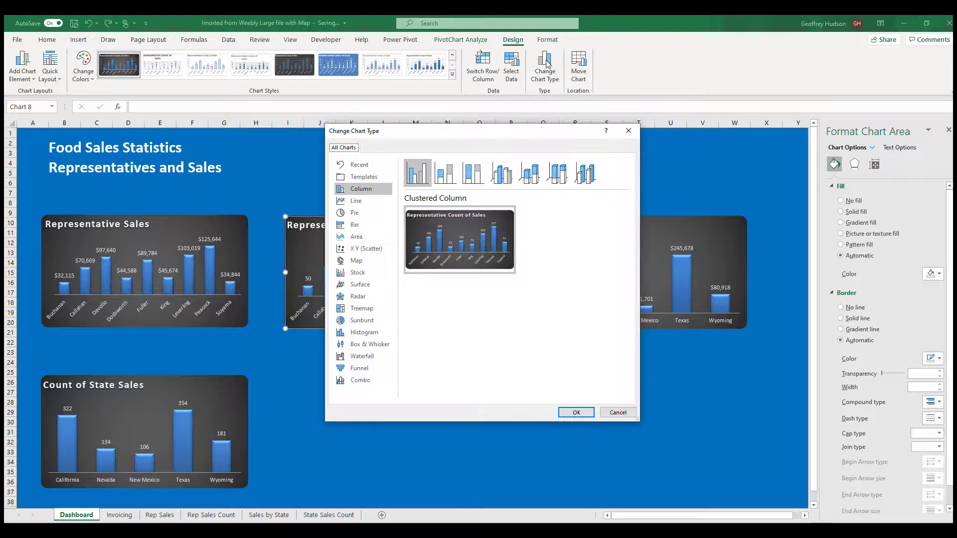
{"action": "left_click", "coordinate": [361, 228]}
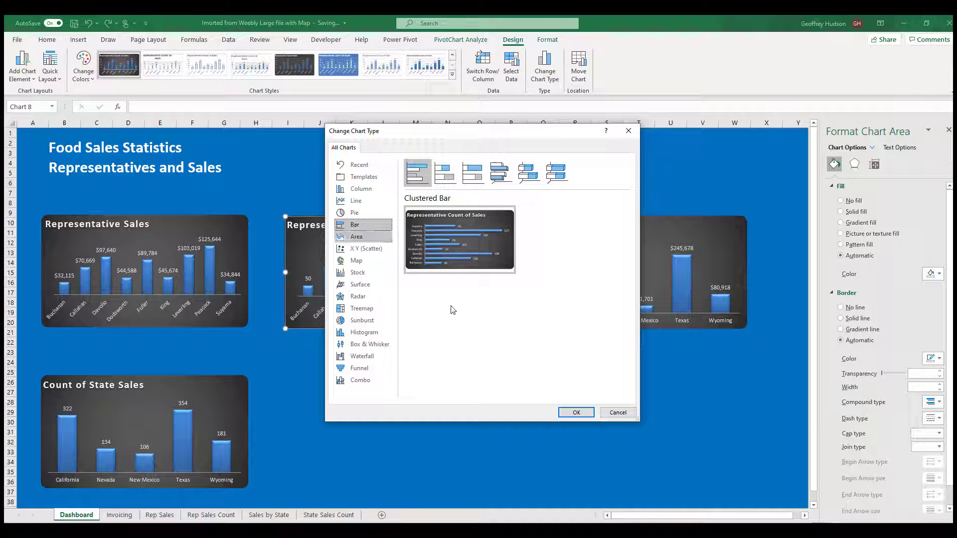
{"action": "left_click", "coordinate": [575, 413]}
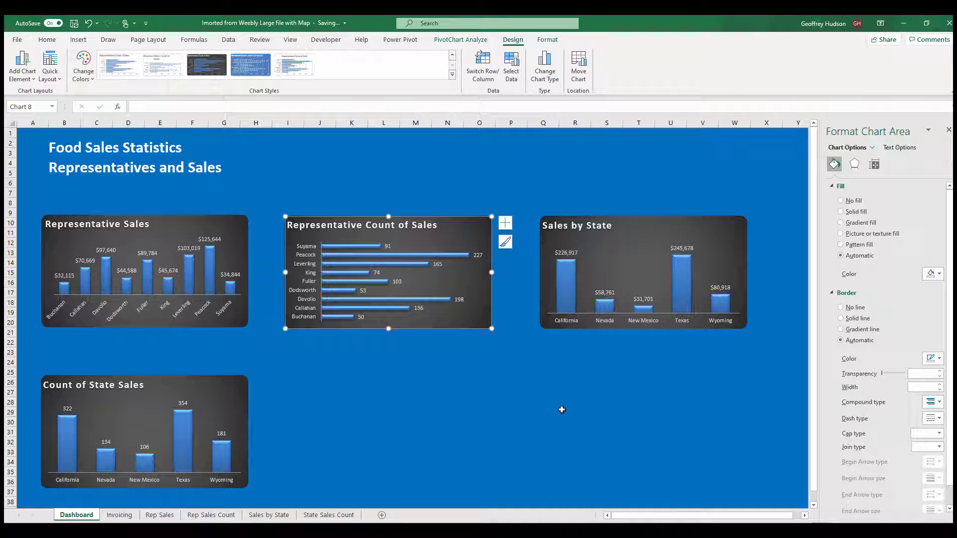
Switch the rows and columns of the Sales by State chart's data source so each state is a series, and add a legend.
{"action": "left_click", "coordinate": [739, 225]}
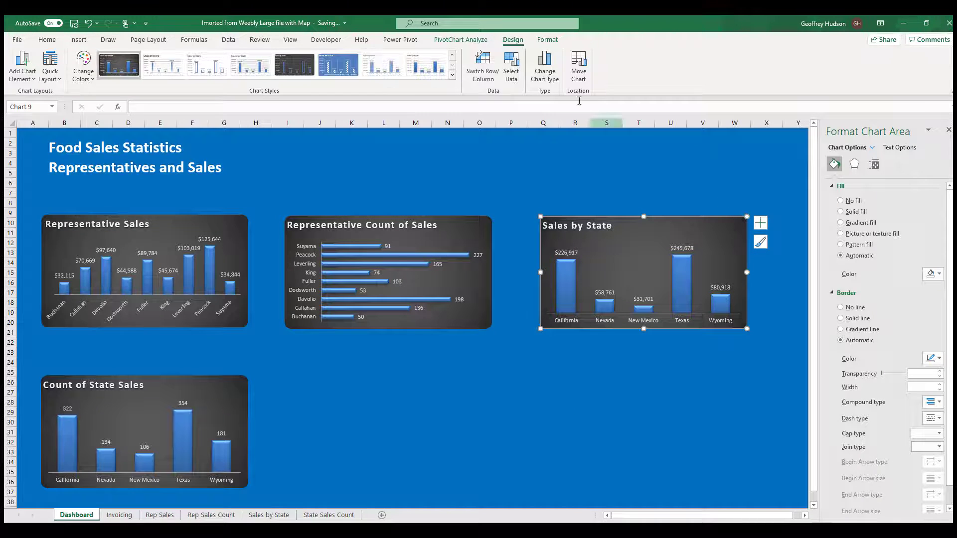
{"action": "left_click", "coordinate": [511, 64]}
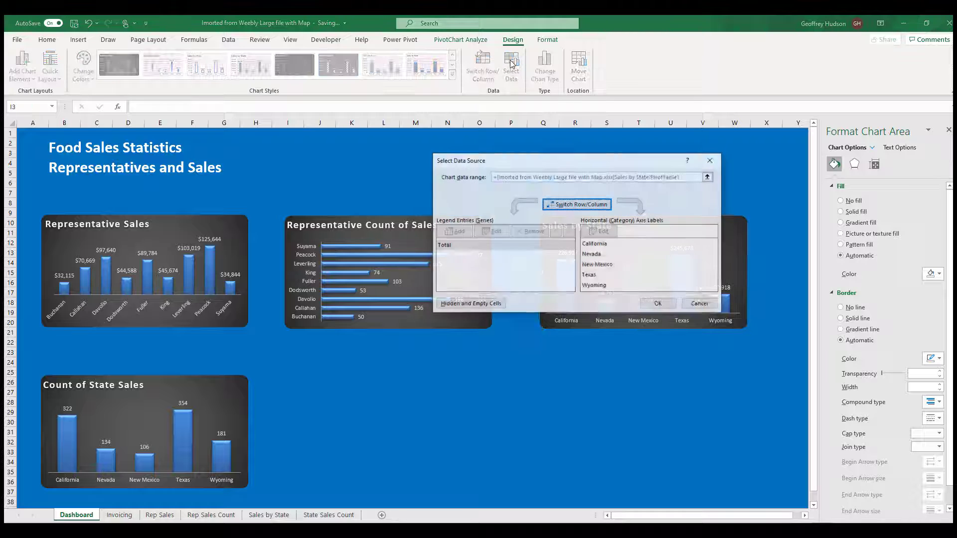
{"action": "left_click", "coordinate": [583, 206]}
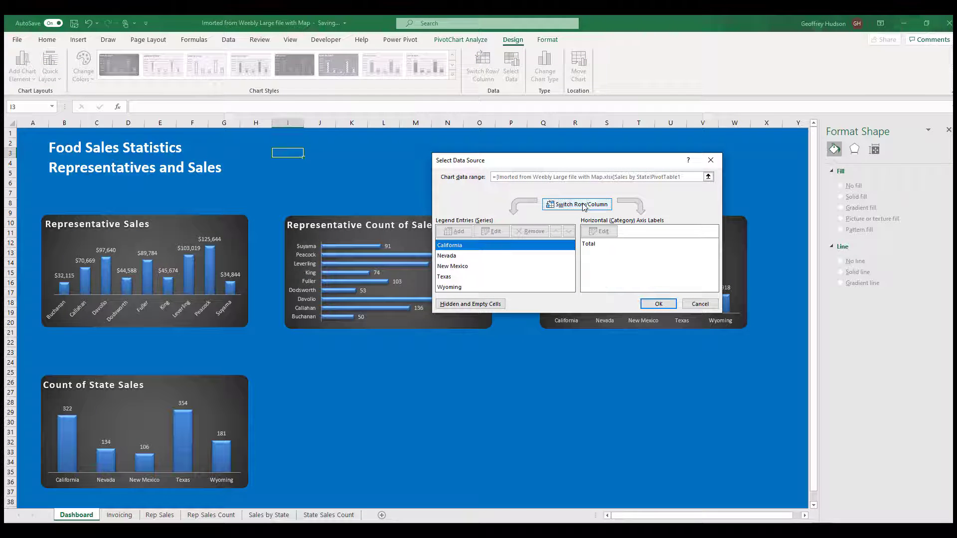
{"action": "left_click", "coordinate": [654, 304]}
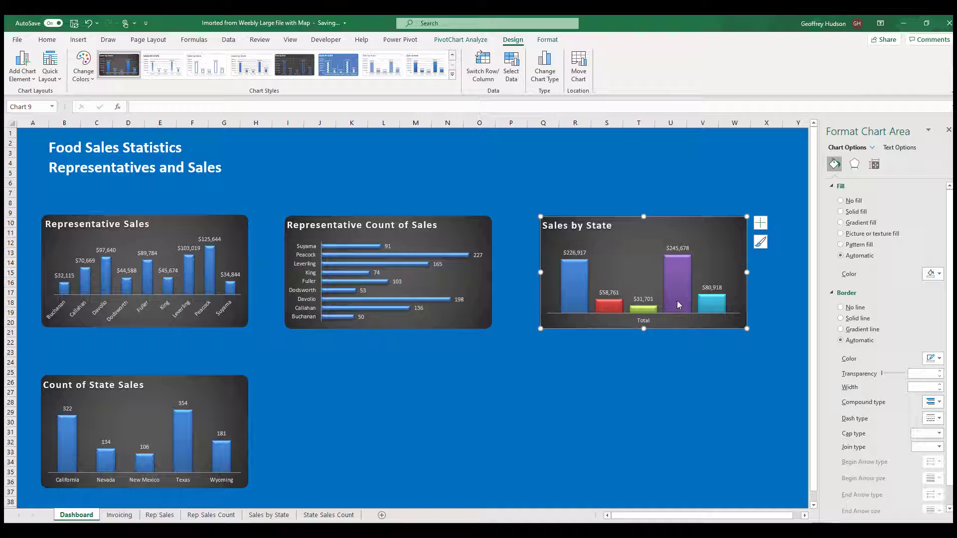
{"action": "left_click", "coordinate": [760, 223]}
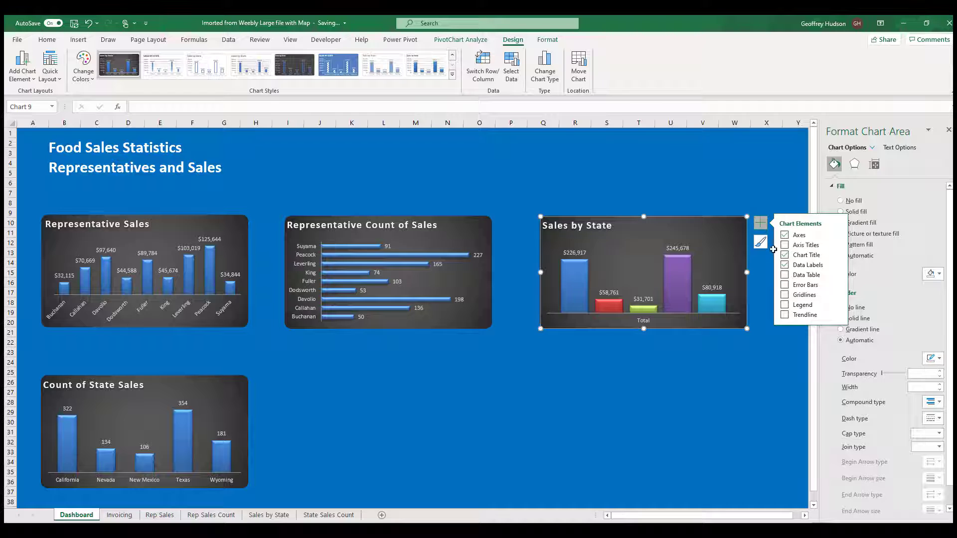
{"action": "left_click", "coordinate": [784, 305]}
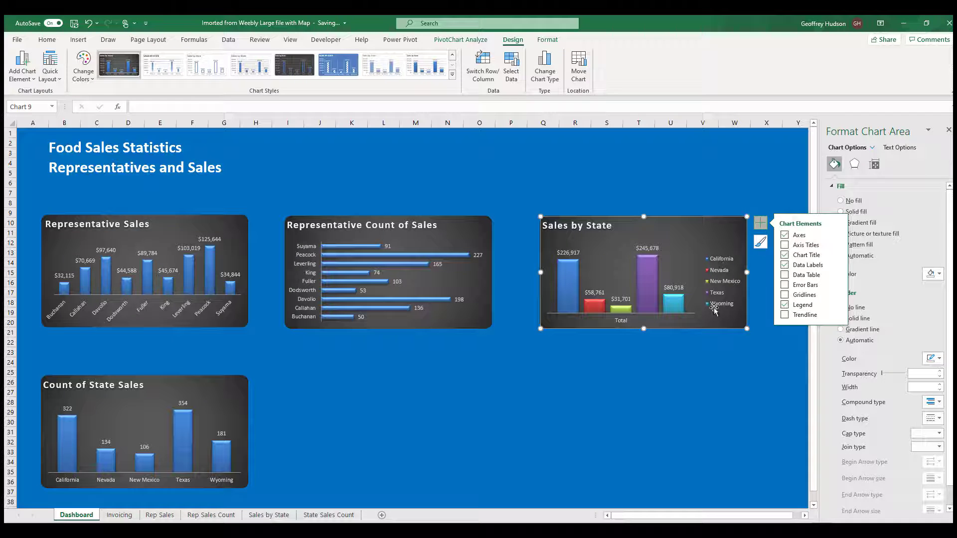
Delete the horizontal axis with the Total label from the Sales by State chart.
{"action": "left_click", "coordinate": [620, 320]}
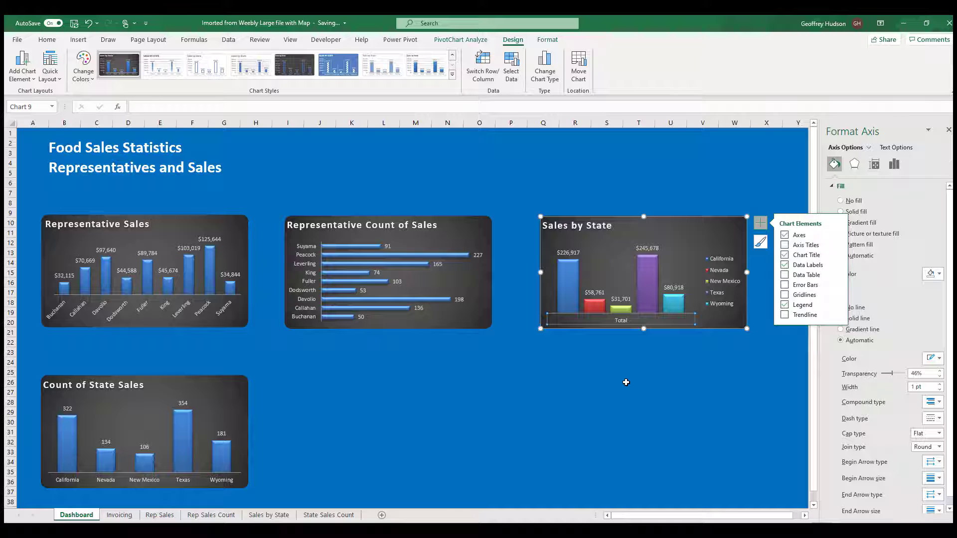
{"action": "key", "text": "Delete"}
Change the Count of State Sales chart to the Pie type and add a legend to it.
{"action": "left_click", "coordinate": [154, 418]}
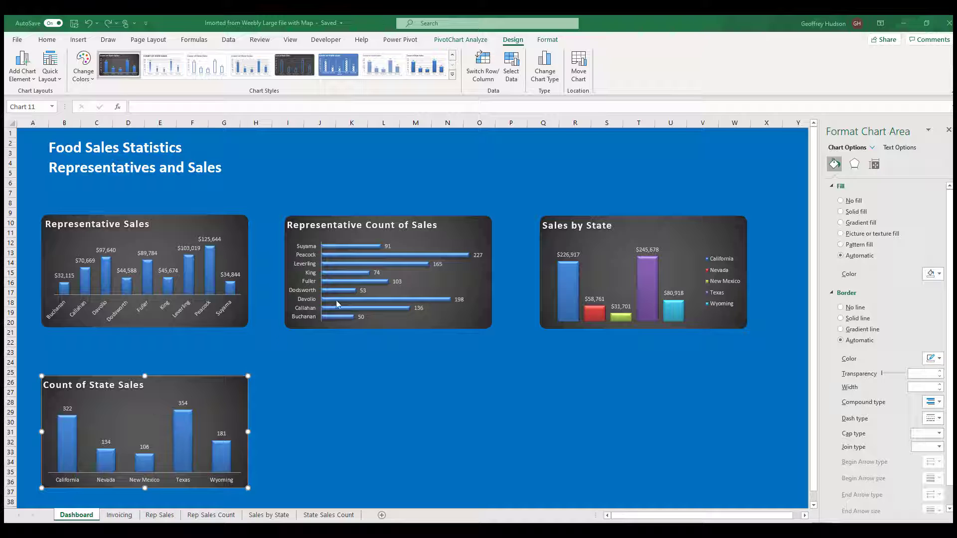
{"action": "left_click", "coordinate": [544, 64]}
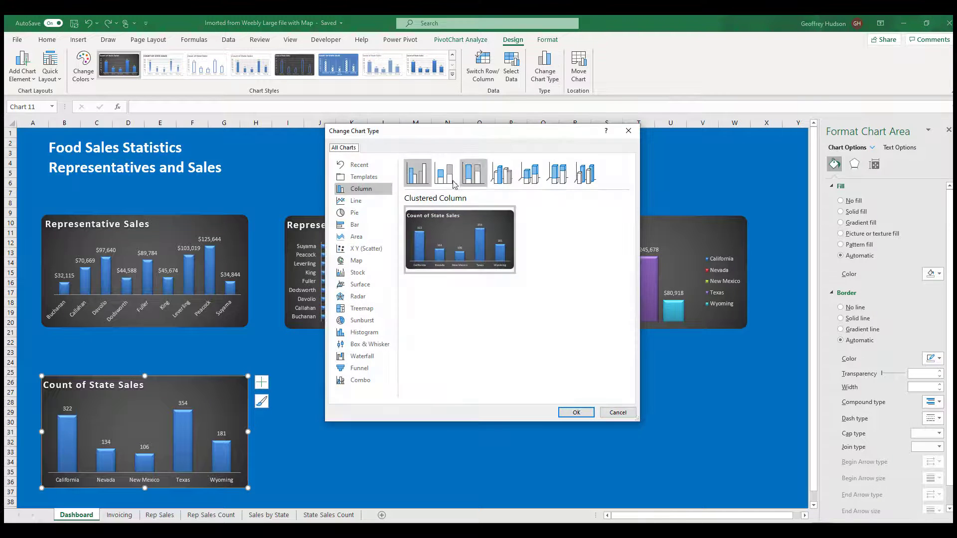
{"action": "left_click", "coordinate": [368, 216]}
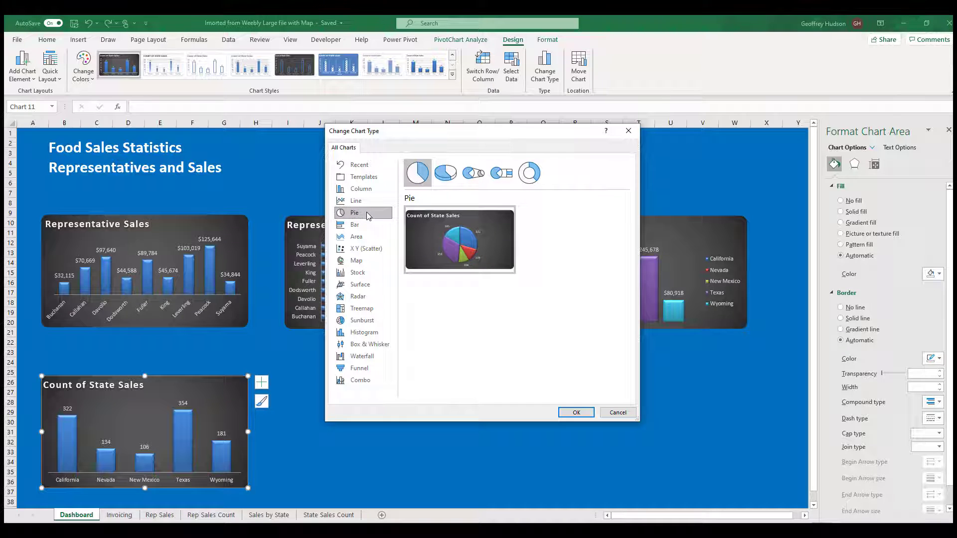
{"action": "left_click", "coordinate": [576, 412]}
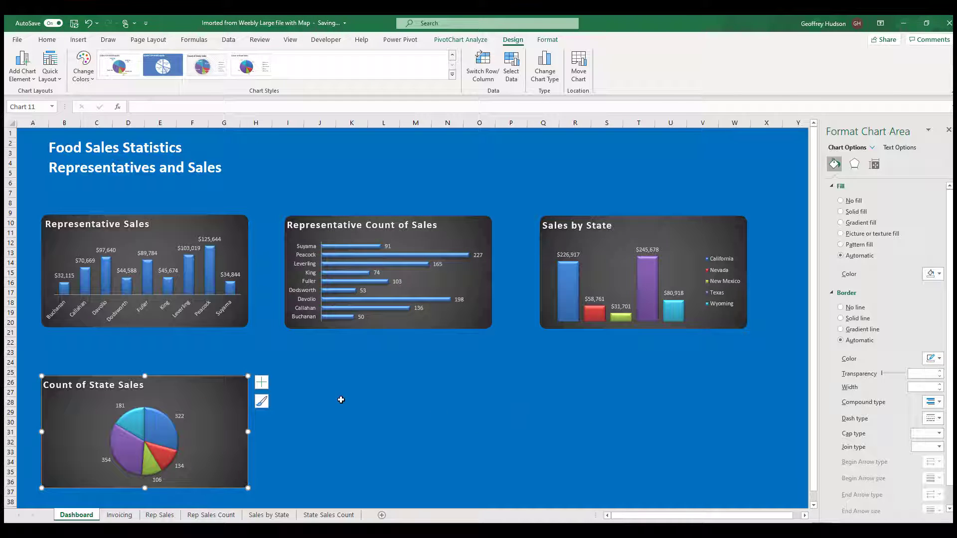
{"action": "left_click", "coordinate": [261, 382]}
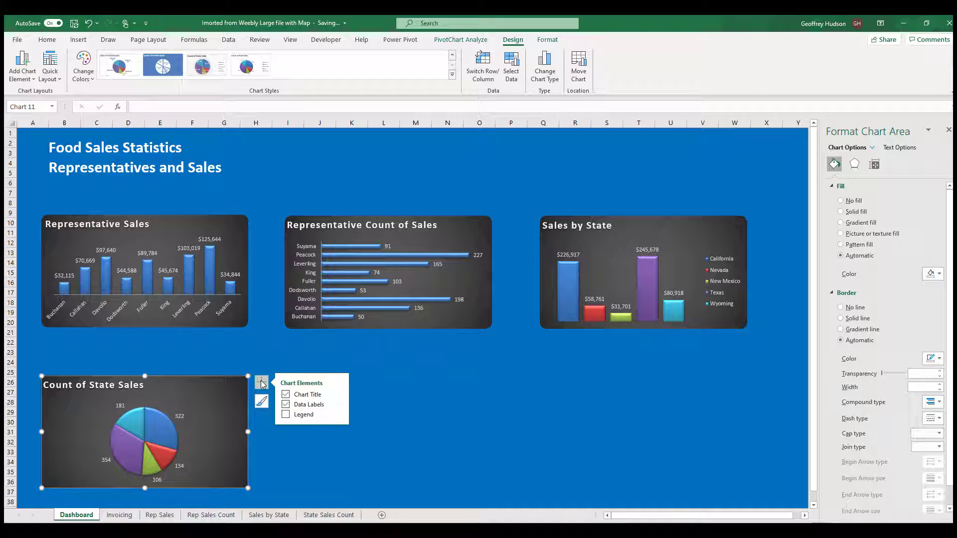
{"action": "left_click", "coordinate": [286, 415]}
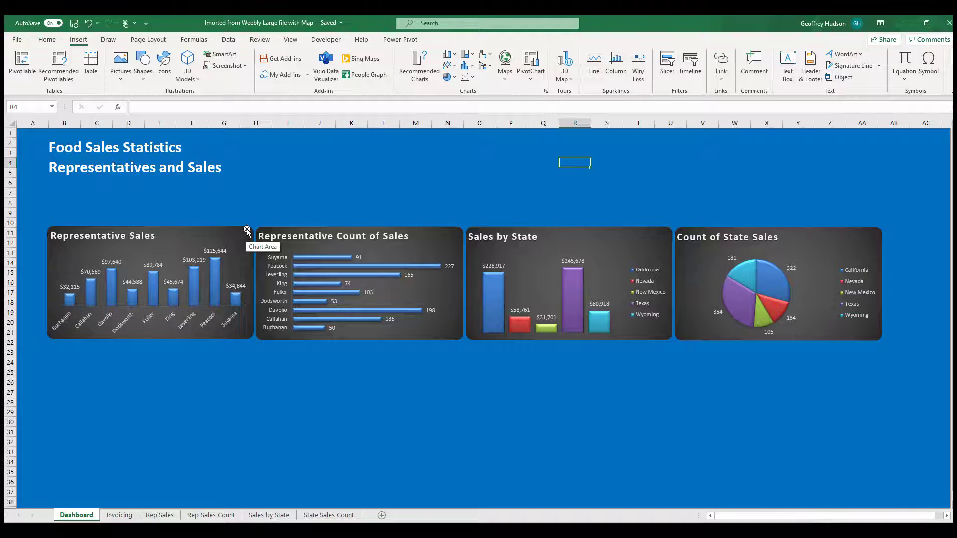
Insert a Last Name slicer for the Representative Sales chart and place it below that chart.
{"action": "left_click", "coordinate": [247, 229]}
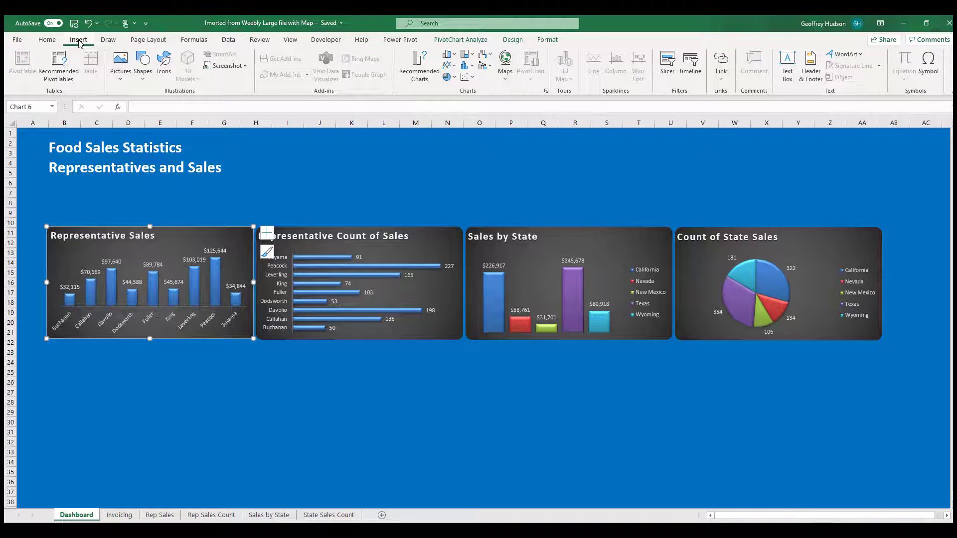
{"action": "left_click", "coordinate": [667, 64]}
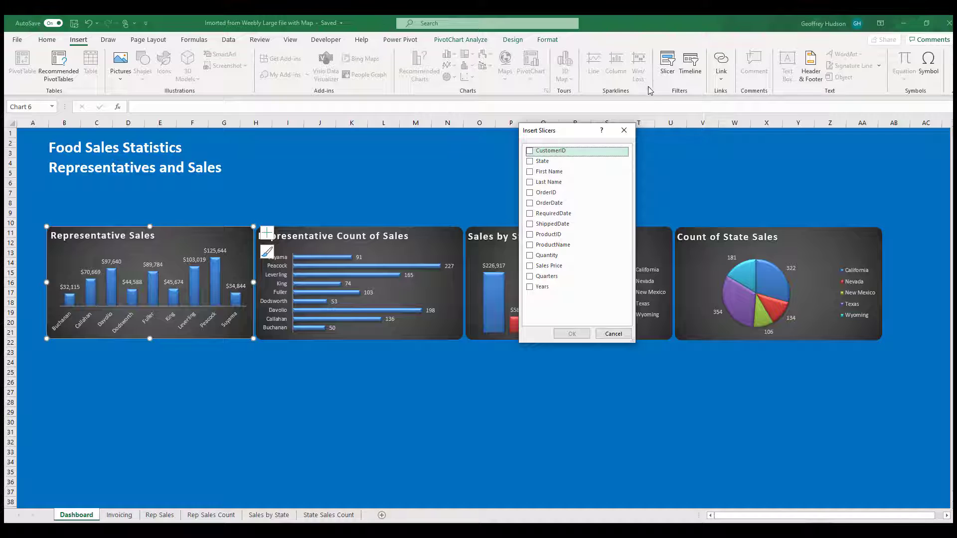
{"action": "left_click", "coordinate": [530, 182]}
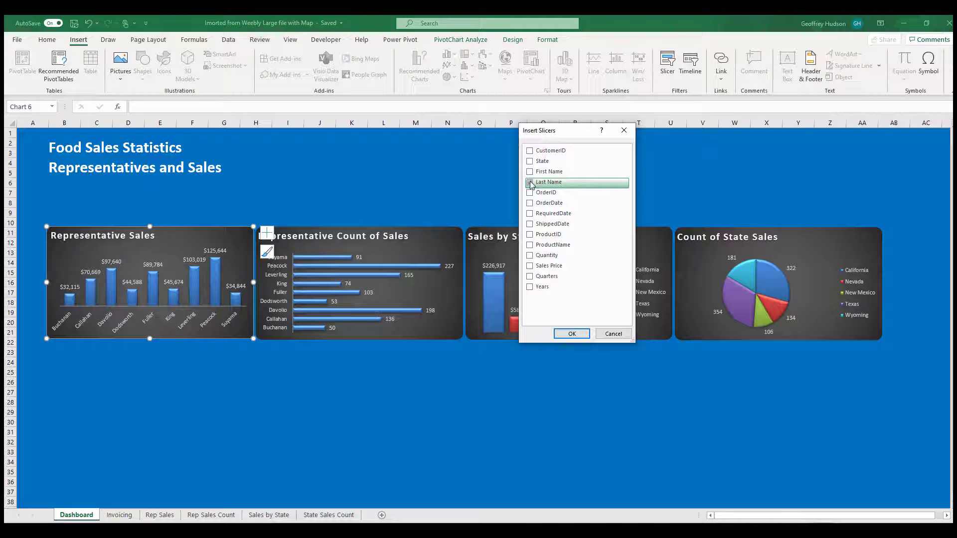
{"action": "left_click", "coordinate": [570, 334]}
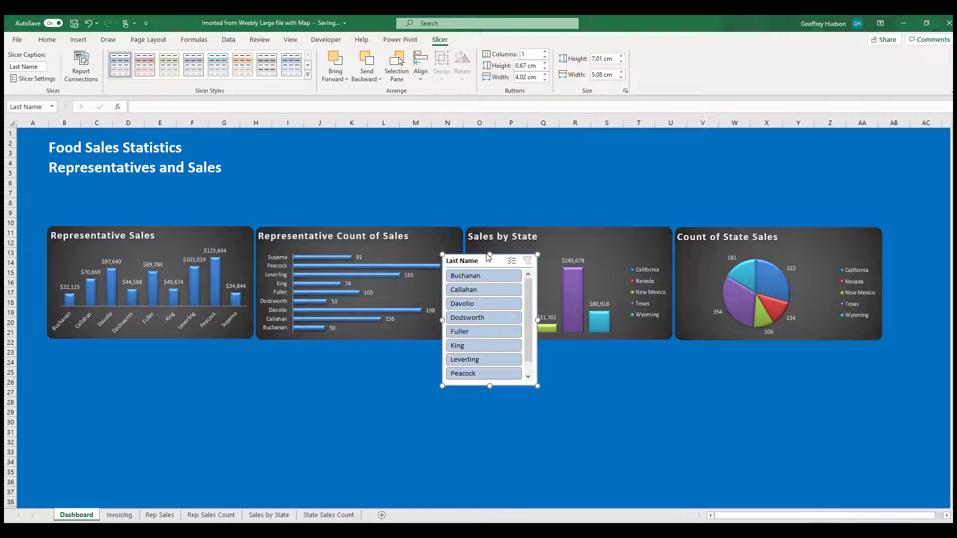
{"action": "left_click_drag", "start_coordinate": [481, 263], "coordinate": [153, 350]}
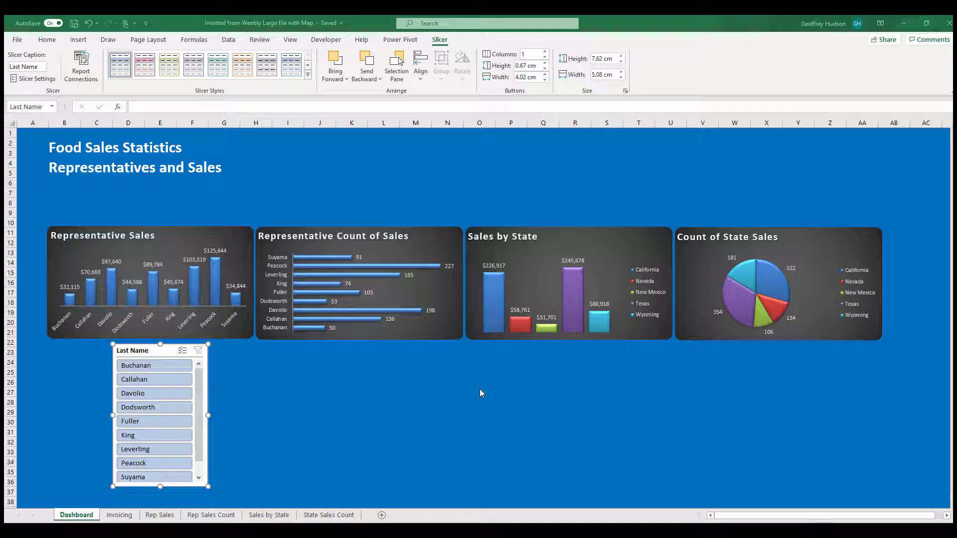
Resize the Last Name slicer below the Representative Sales chart to a height of about 7.49 cm.
{"action": "left_click", "coordinate": [159, 474]}
{"action": "left_click_drag", "start_coordinate": [162, 471], "coordinate": [162, 471]}
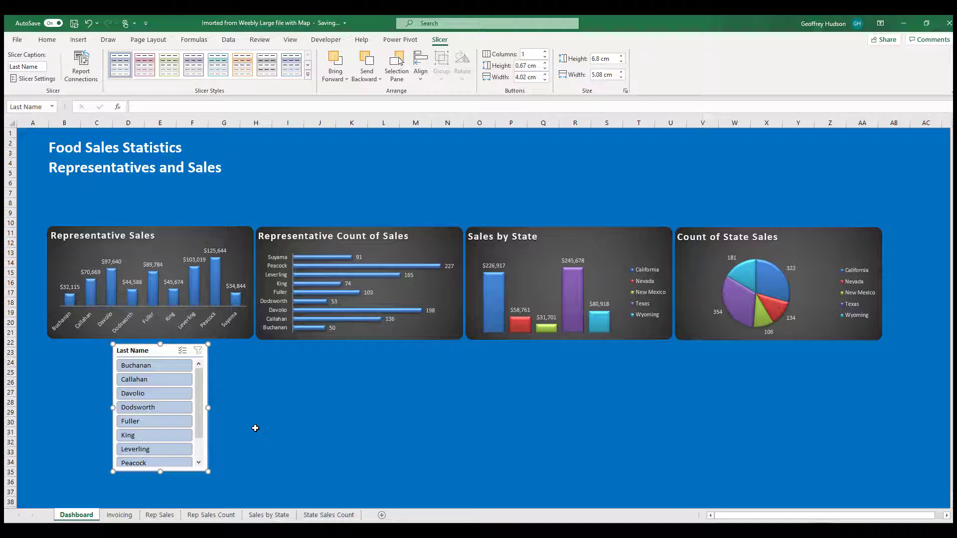
{"action": "left_click_drag", "start_coordinate": [160, 472], "coordinate": [160, 484]}
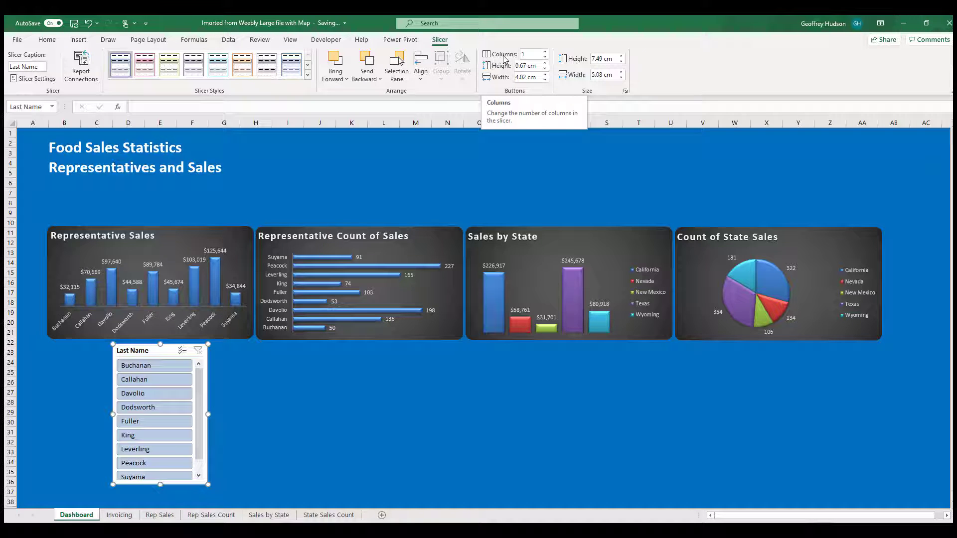
Set the Last Name slicer to 5 columns, align it under the Representative Sales chart and resize it to about 2.75 cm by 10.93 cm.
{"action": "left_click", "coordinate": [546, 52]}
{"action": "left_click", "coordinate": [545, 51]}
{"action": "left_click", "coordinate": [546, 52]}
{"action": "left_click", "coordinate": [546, 52]}
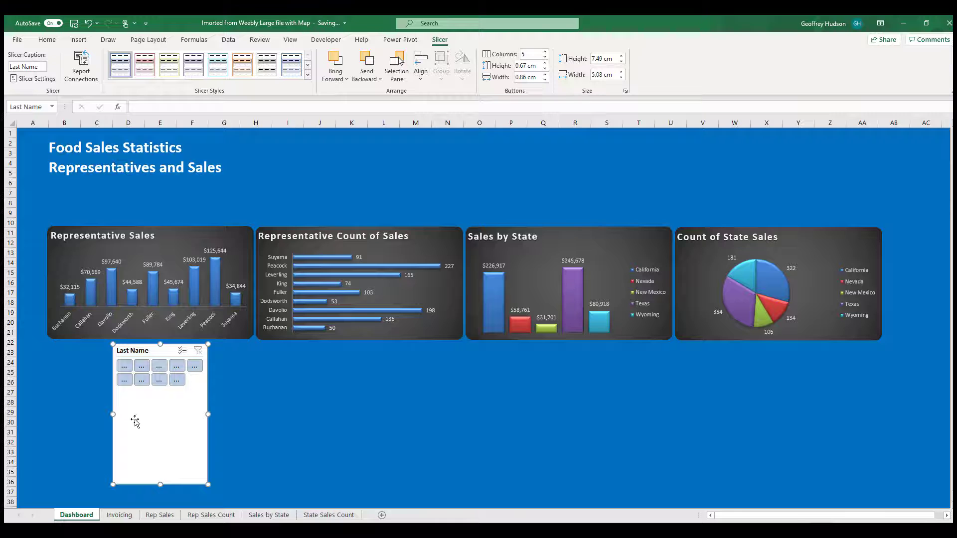
{"action": "left_click_drag", "start_coordinate": [152, 419], "coordinate": [88, 417]}
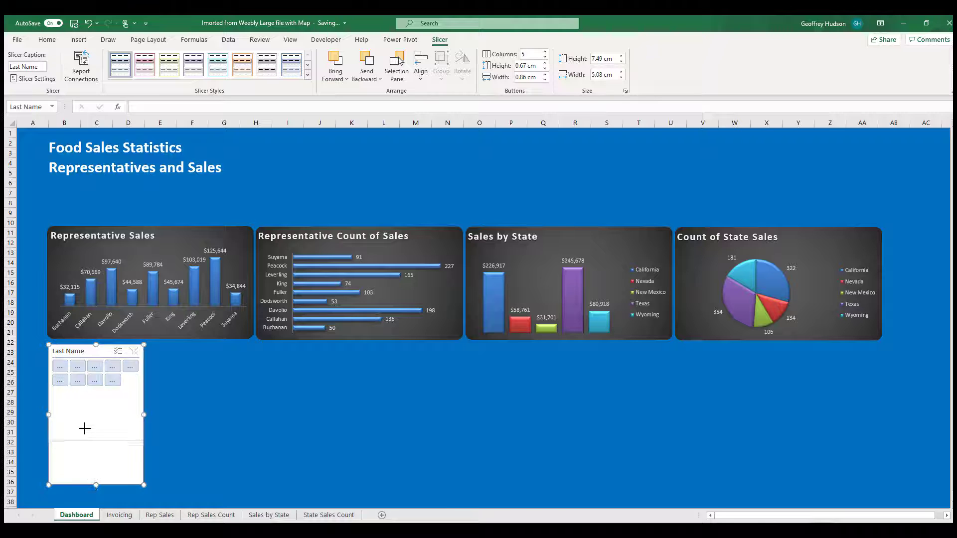
{"action": "left_click_drag", "start_coordinate": [85, 395], "coordinate": [89, 396]}
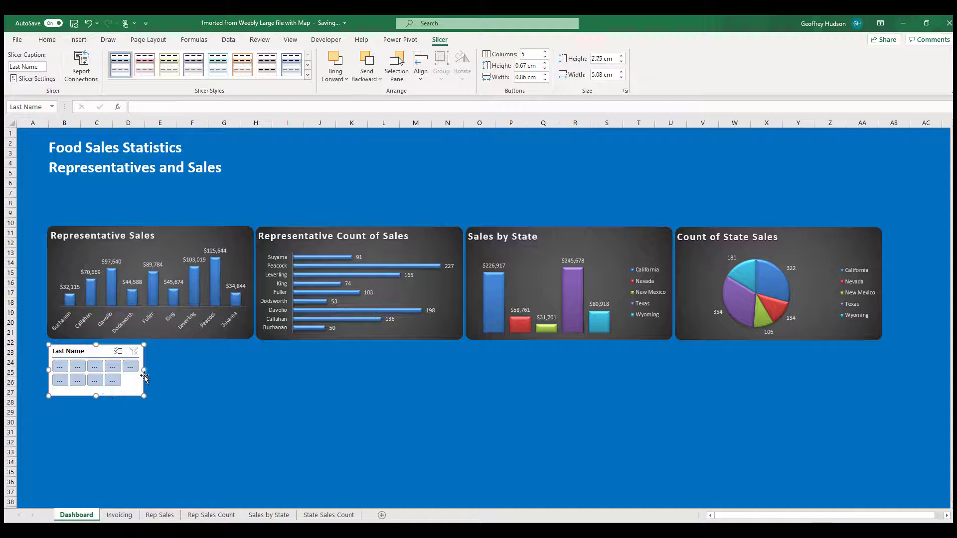
{"action": "left_click_drag", "start_coordinate": [143, 369], "coordinate": [254, 374]}
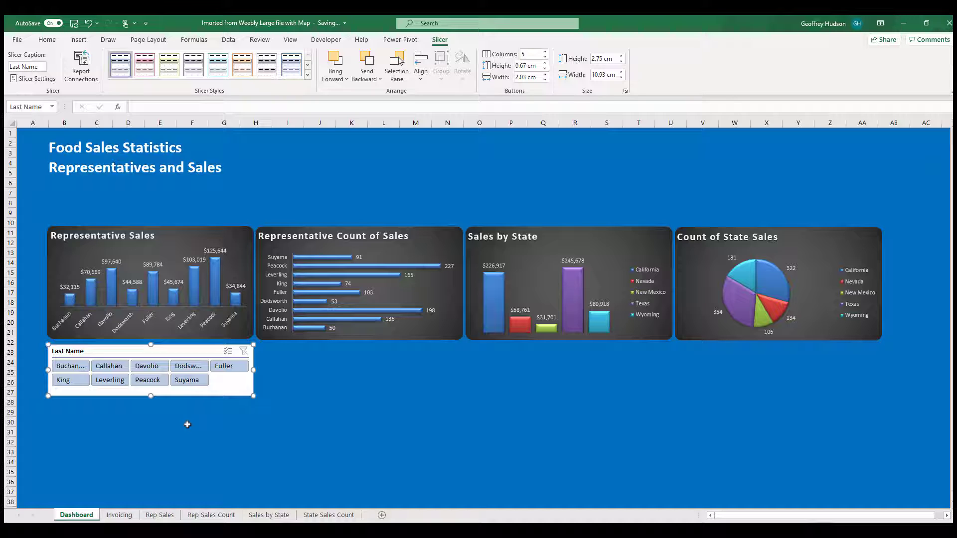
Insert a Last Name slicer for the Representative Count of Sales chart and place it below that chart.
{"action": "left_click", "coordinate": [452, 236]}
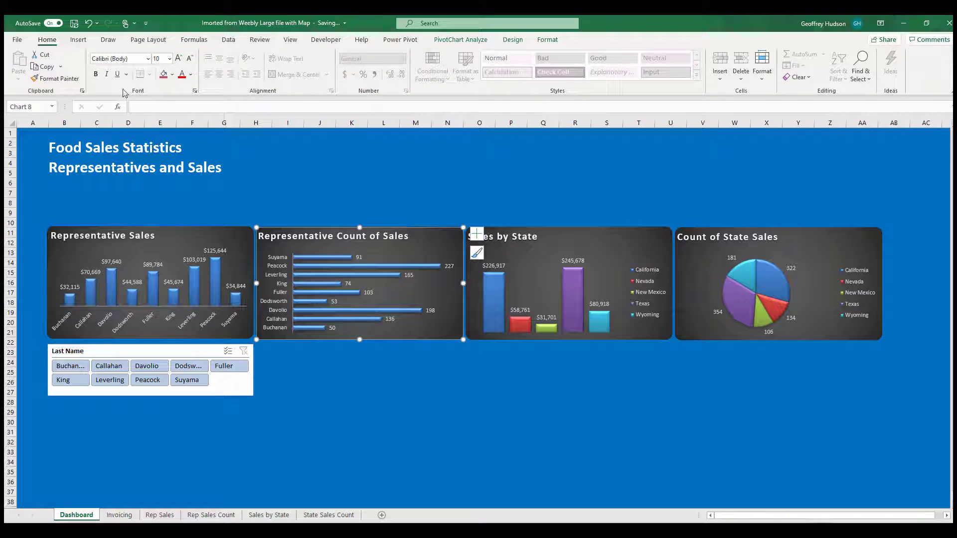
{"action": "left_click", "coordinate": [79, 40]}
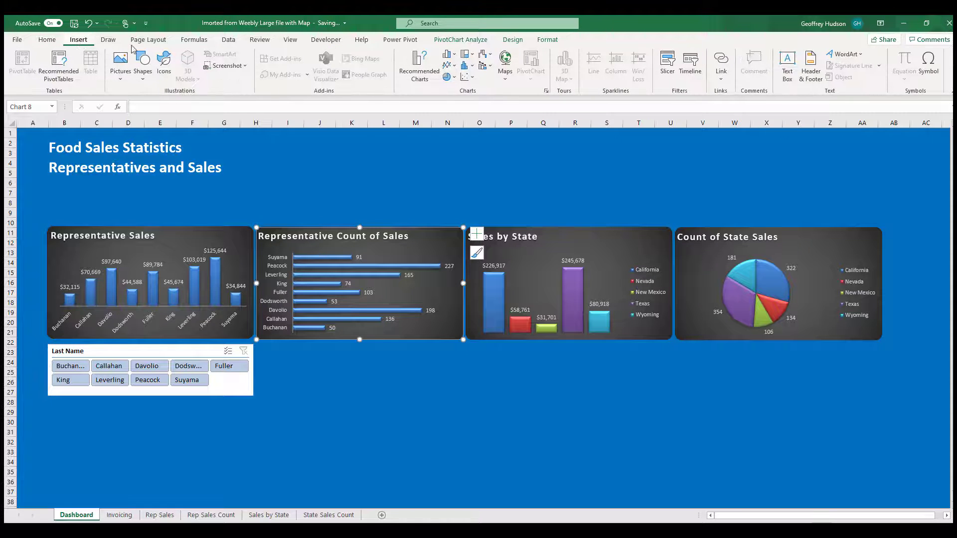
{"action": "left_click", "coordinate": [667, 62]}
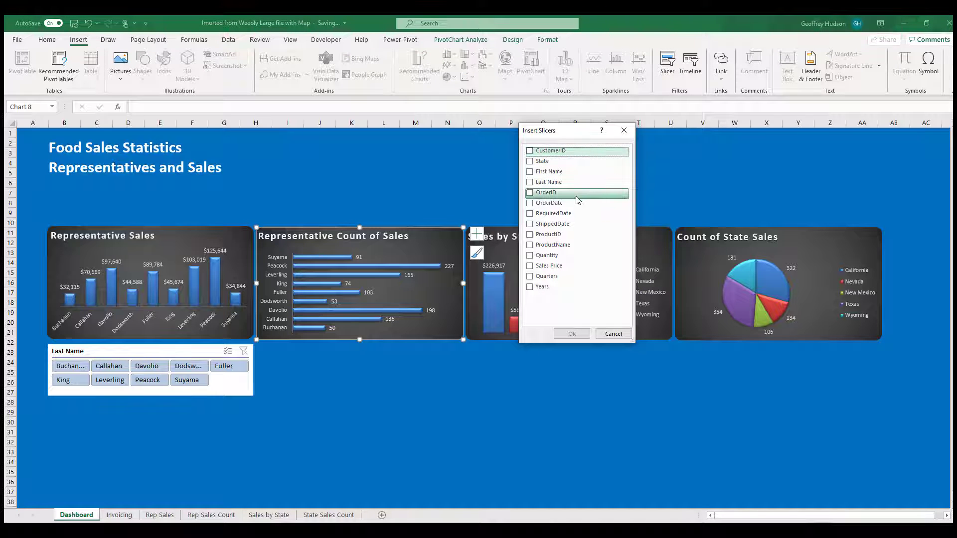
{"action": "left_click", "coordinate": [529, 182]}
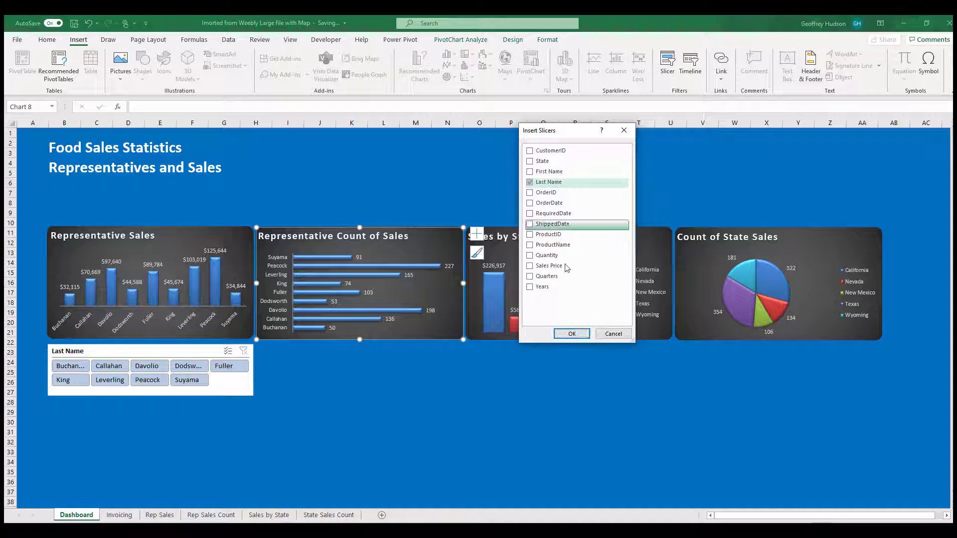
{"action": "left_click", "coordinate": [573, 333]}
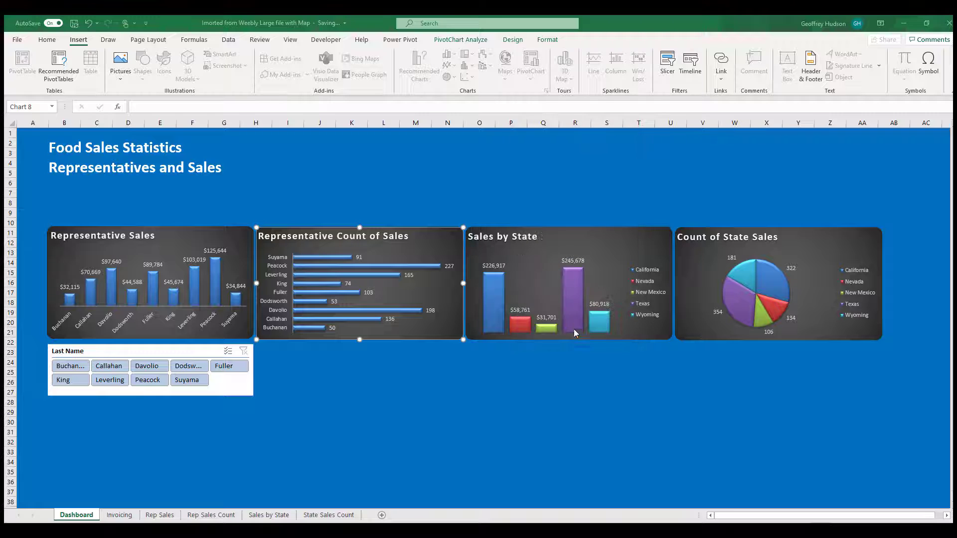
{"action": "left_click_drag", "start_coordinate": [489, 258], "coordinate": [353, 357]}
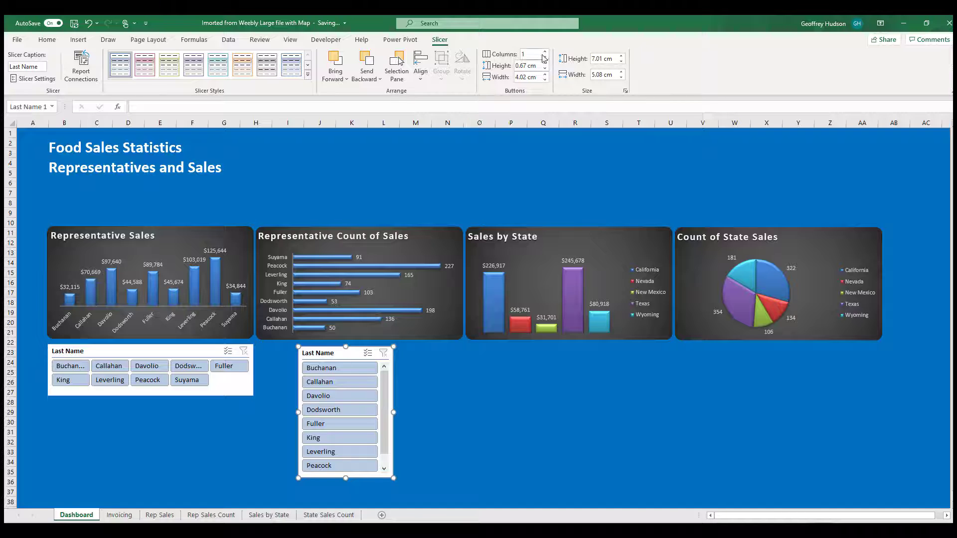
Set the second Last Name slicer to 5 columns, about 2.59 cm high, and fit it under the Representative Count of Sales chart.
{"action": "left_click", "coordinate": [545, 52]}
{"action": "left_click", "coordinate": [545, 51]}
{"action": "left_click", "coordinate": [545, 52]}
{"action": "left_click", "coordinate": [545, 51]}
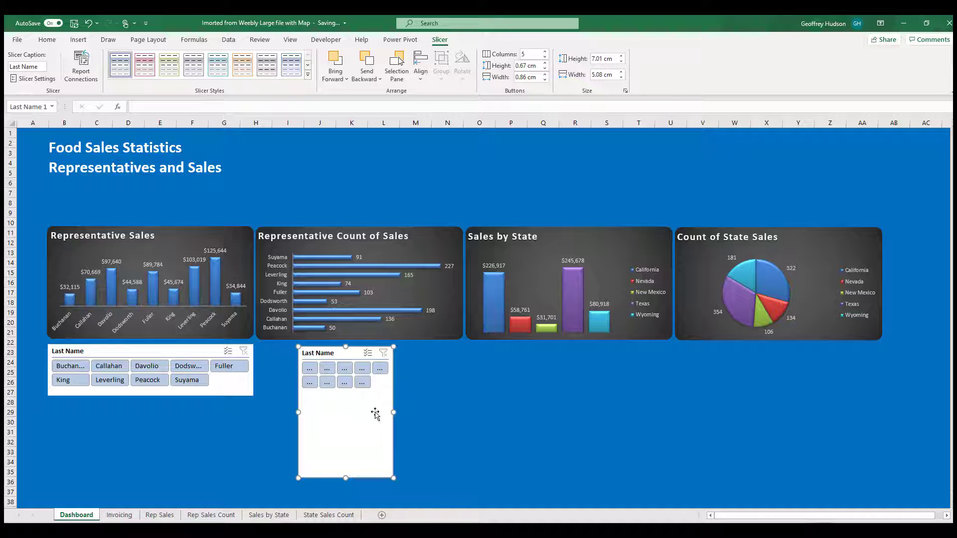
{"action": "left_click_drag", "start_coordinate": [345, 478], "coordinate": [347, 395]}
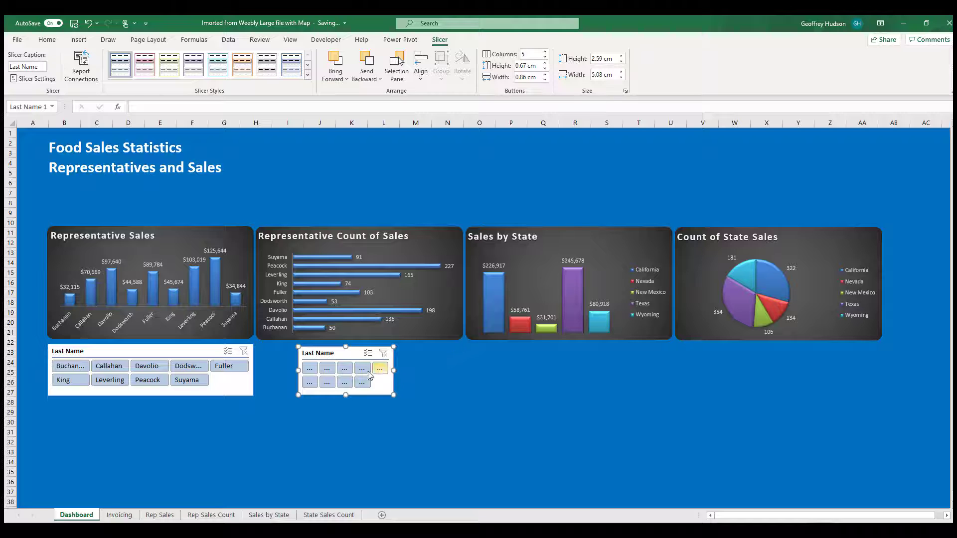
{"action": "left_click_drag", "start_coordinate": [354, 354], "coordinate": [463, 370]}
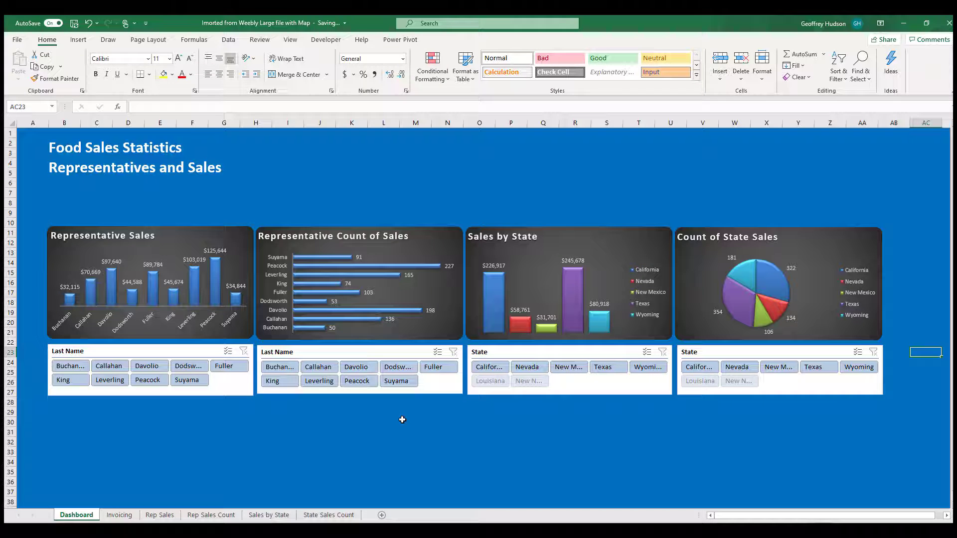
Caption the slicer under the Representative Sales chart "Representative" and hide its items with no data.
{"action": "left_click", "coordinate": [212, 350]}
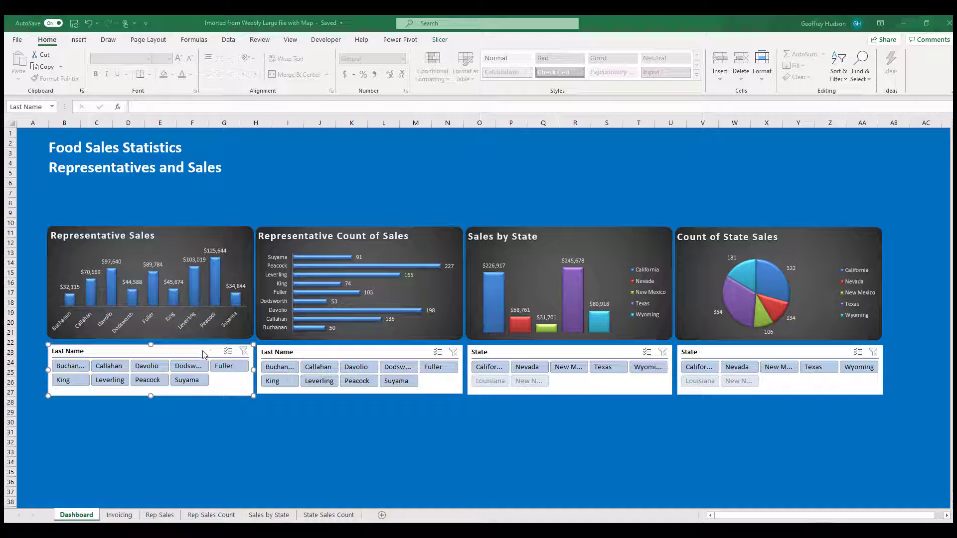
{"action": "right_click", "coordinate": [203, 352]}
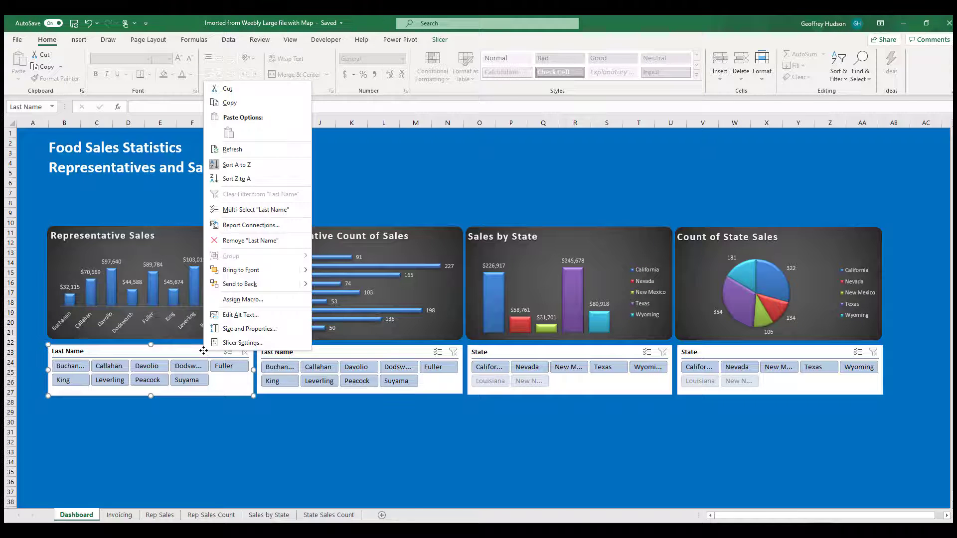
{"action": "left_click", "coordinate": [232, 345]}
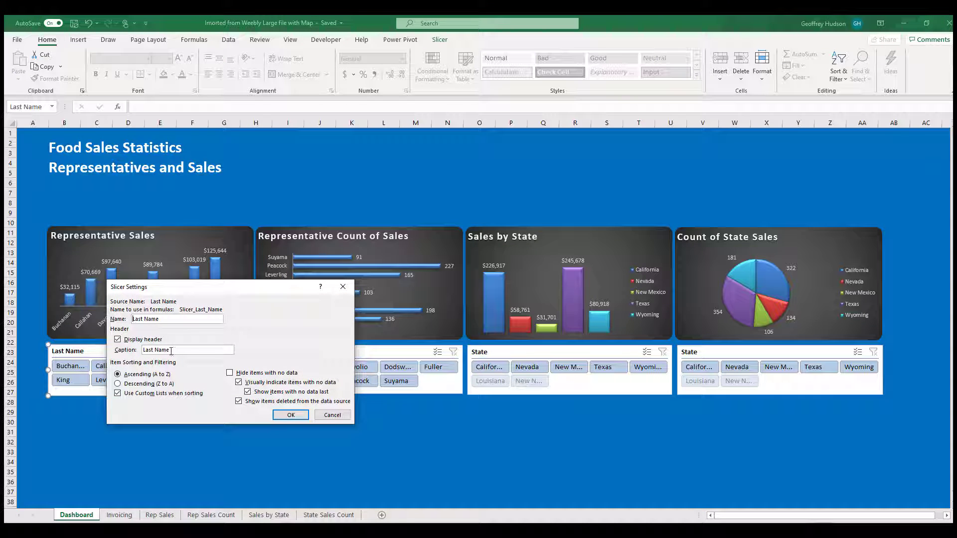
{"action": "left_click_drag", "start_coordinate": [171, 351], "coordinate": [130, 353]}
{"action": "type", "text": "Representative"}
{"action": "left_click", "coordinate": [230, 373]}
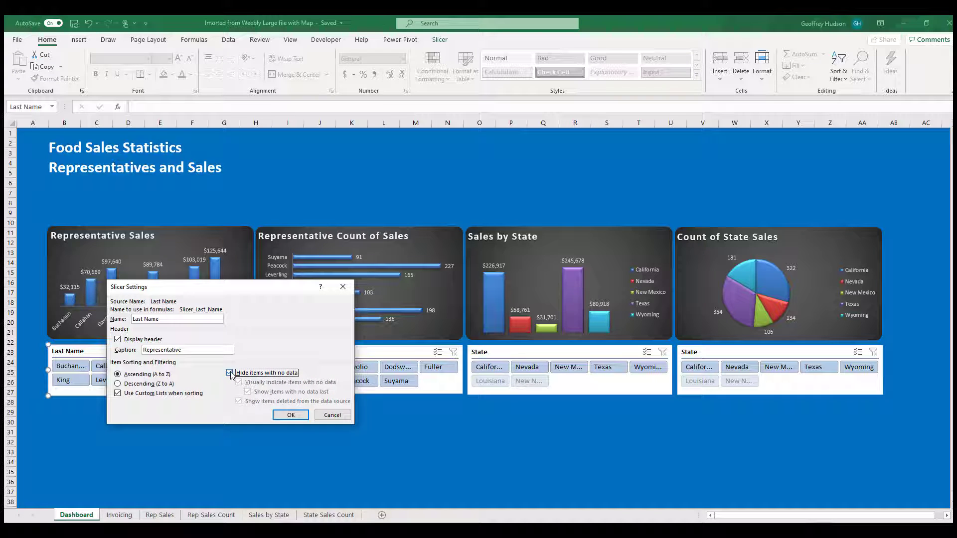
{"action": "left_click", "coordinate": [282, 415]}
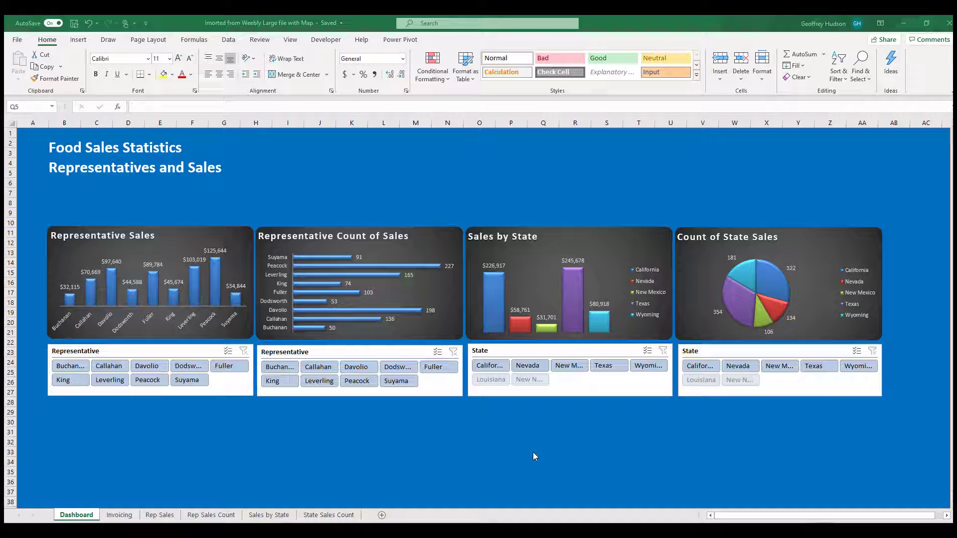
Hide items with no data in the State slicer under the Sales by State chart.
{"action": "left_click", "coordinate": [553, 351]}
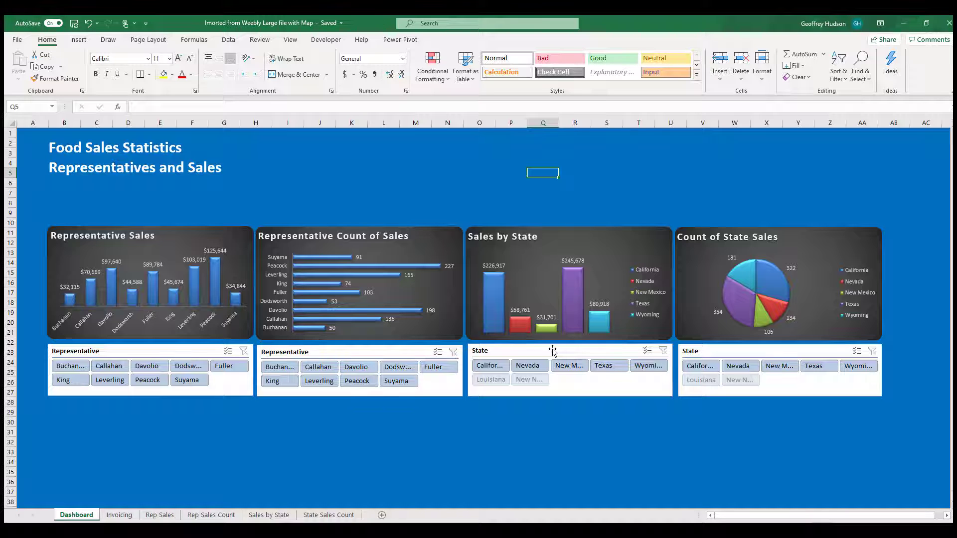
{"action": "right_click", "coordinate": [553, 352]}
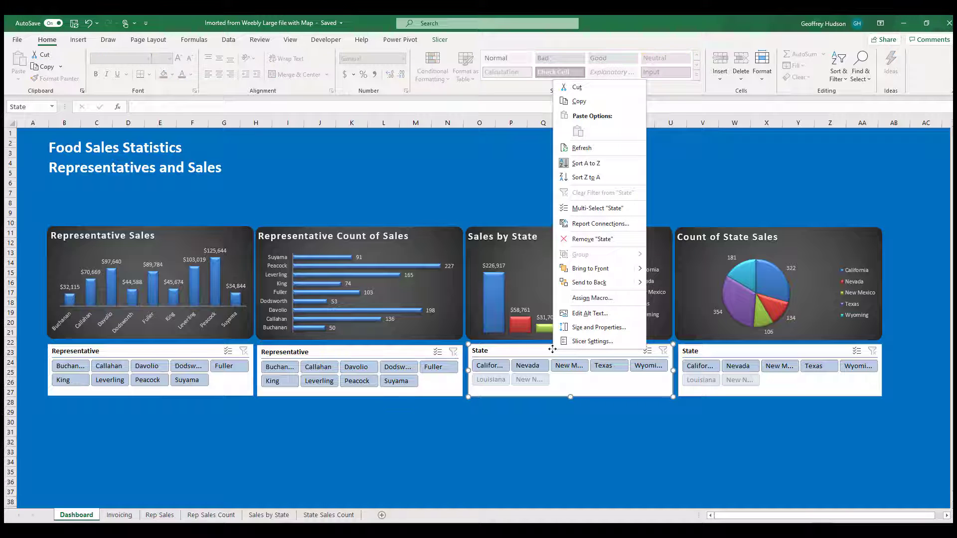
{"action": "left_click", "coordinate": [598, 342]}
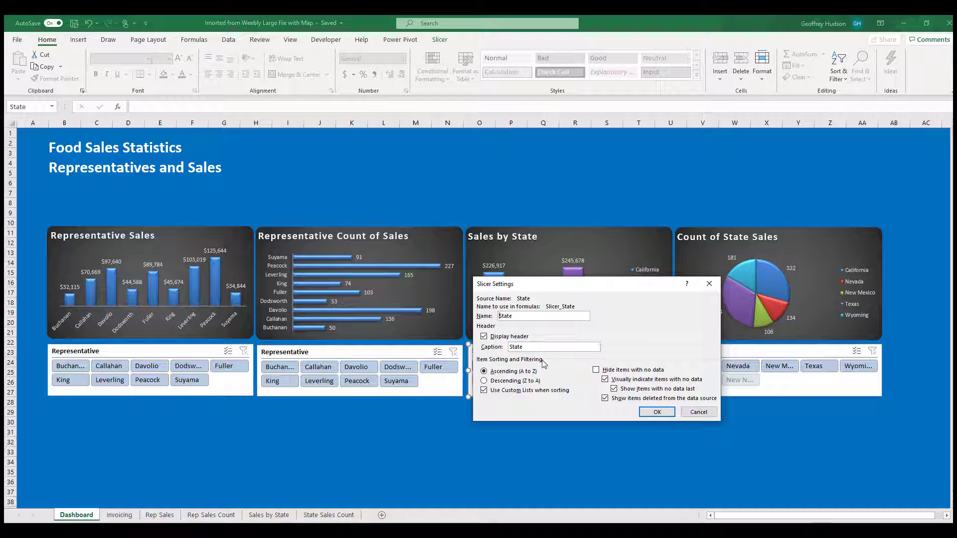
{"action": "left_click", "coordinate": [596, 371]}
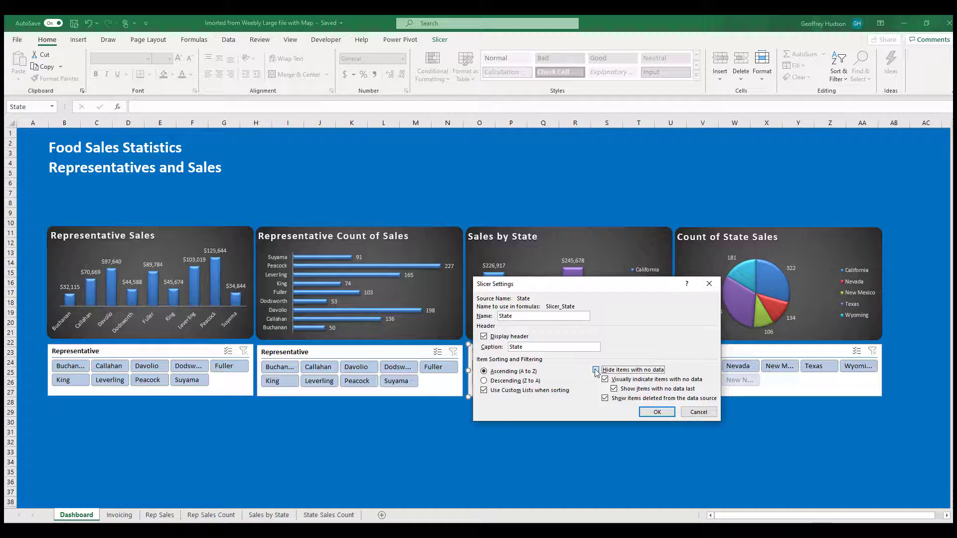
{"action": "left_click", "coordinate": [655, 414]}
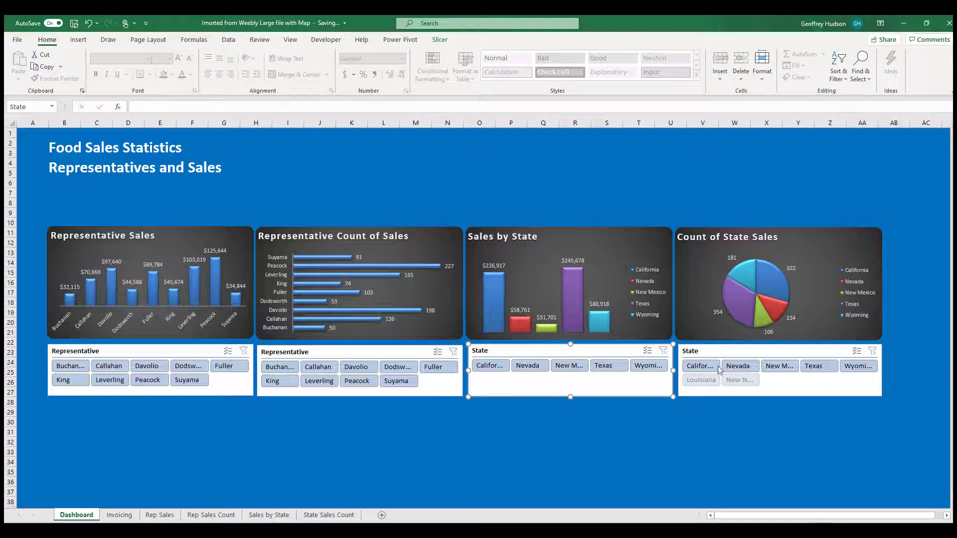
Hide items with no data in the State slicer under the Count of State Sales chart.
{"action": "right_click", "coordinate": [759, 352]}
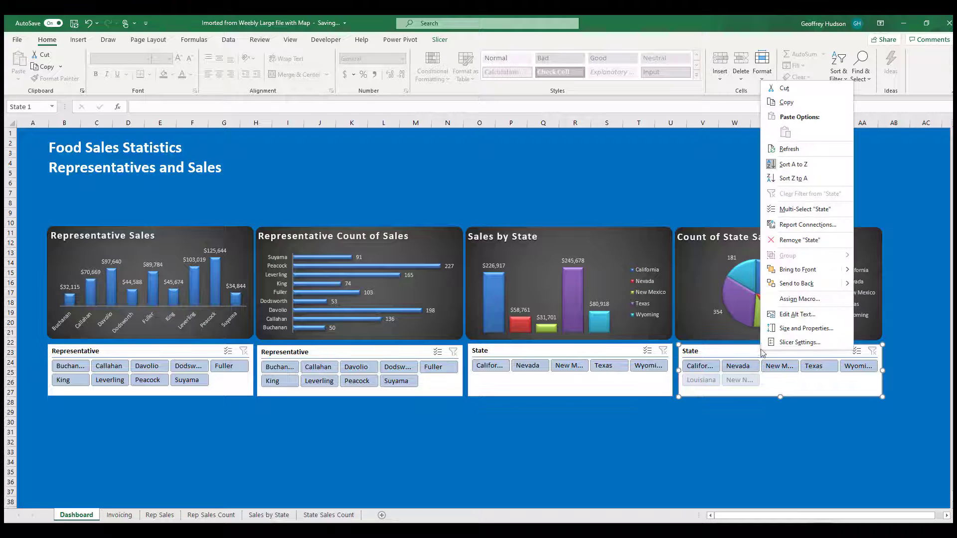
{"action": "left_click", "coordinate": [779, 342]}
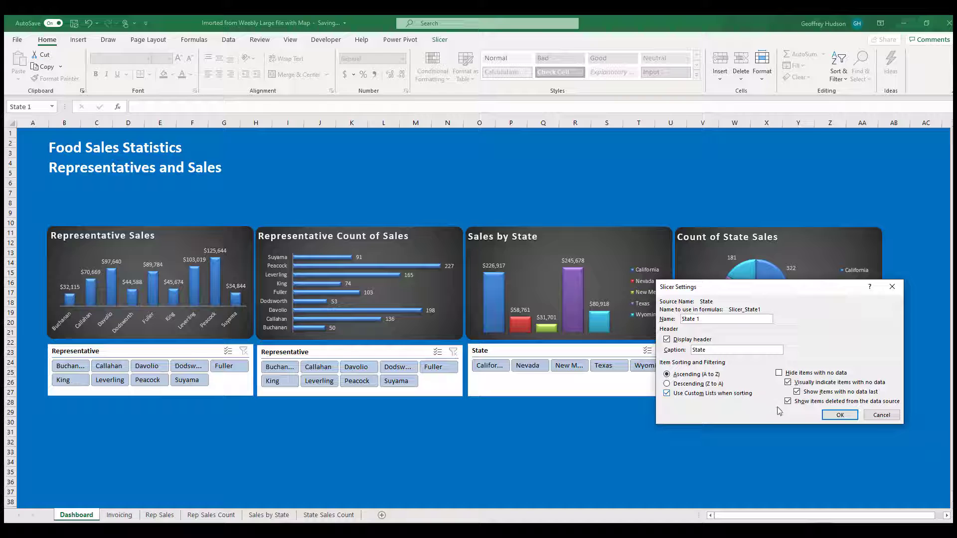
{"action": "left_click", "coordinate": [779, 373]}
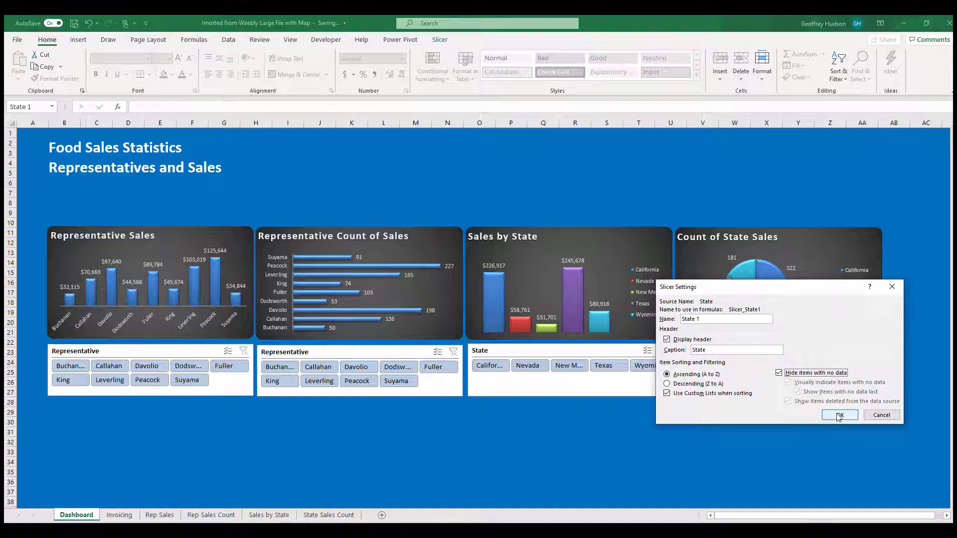
{"action": "left_click", "coordinate": [838, 416]}
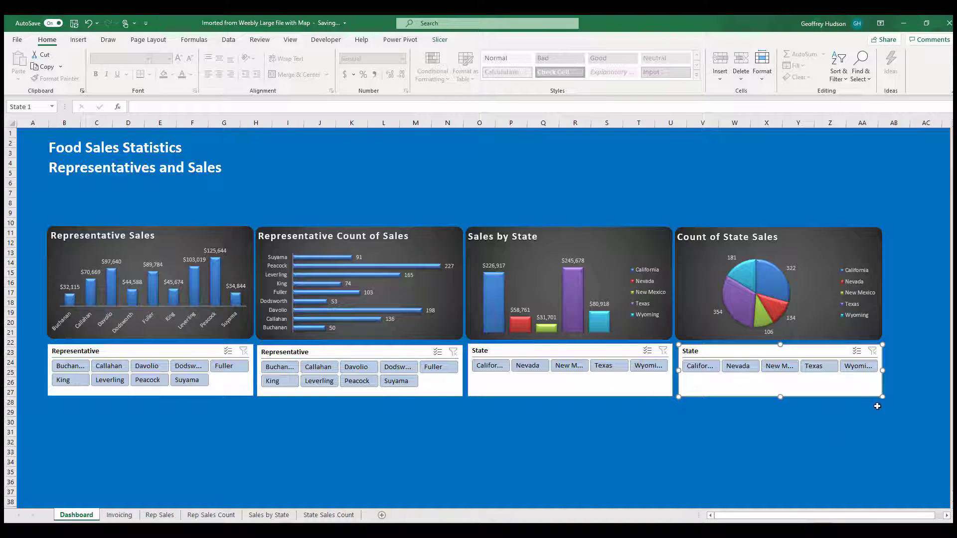
{"action": "left_click", "coordinate": [939, 134]}
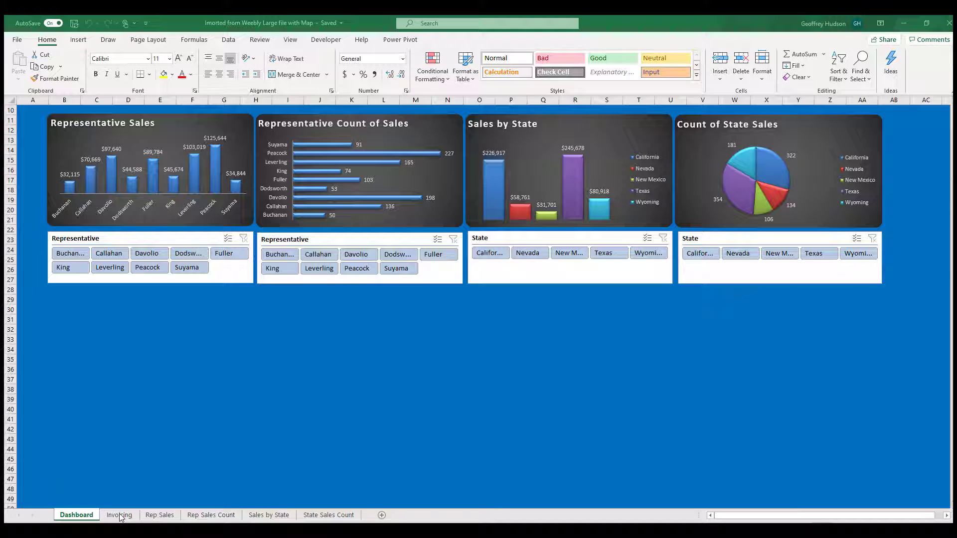
Create a PivotTable from the Invoicing table on a new worksheet, with Years as rows and the sum of Sales Price as values.
{"action": "left_click", "coordinate": [119, 516]}
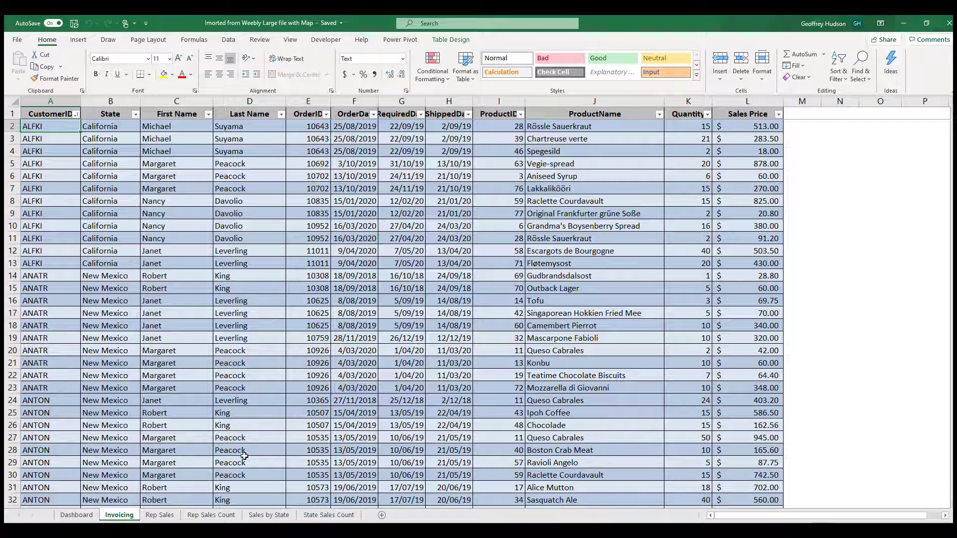
{"action": "left_click", "coordinate": [355, 176]}
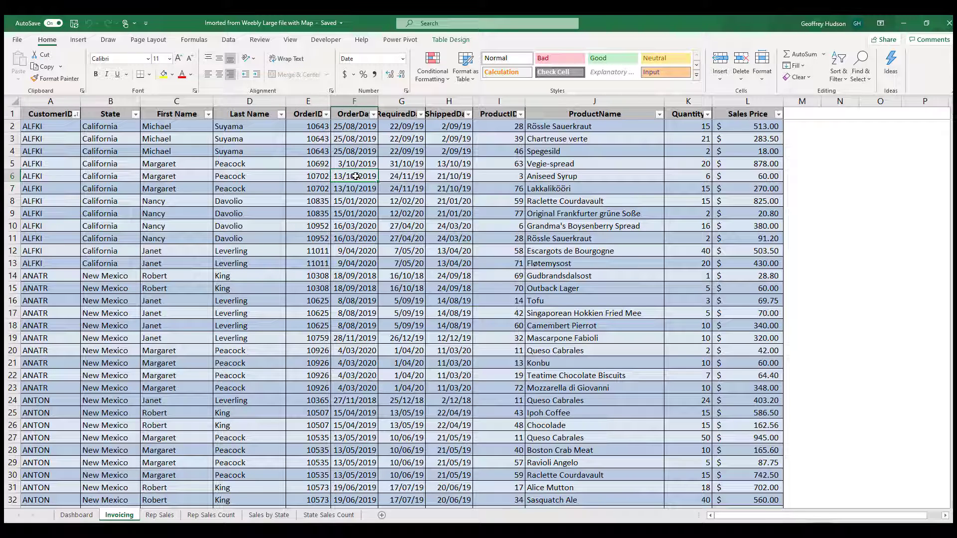
{"action": "left_click", "coordinate": [79, 41]}
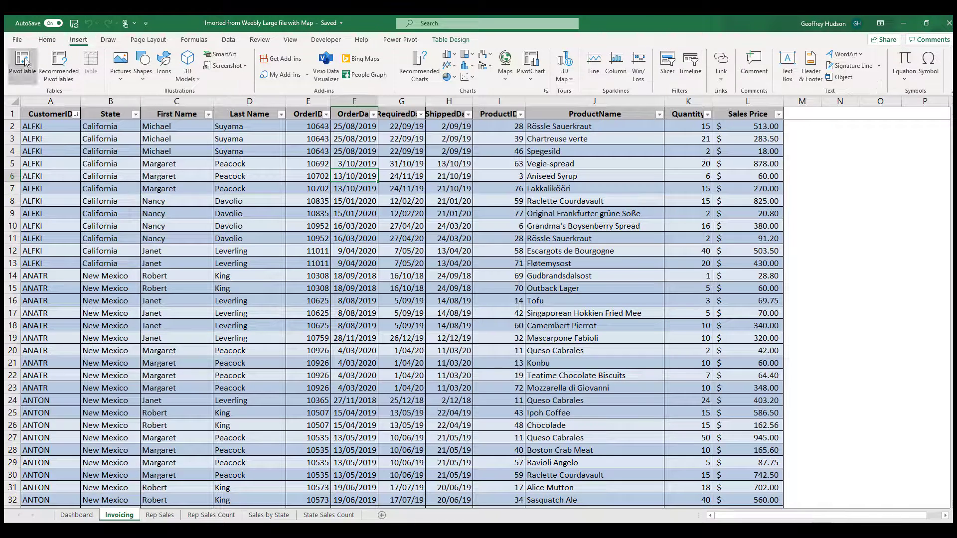
{"action": "left_click", "coordinate": [26, 61]}
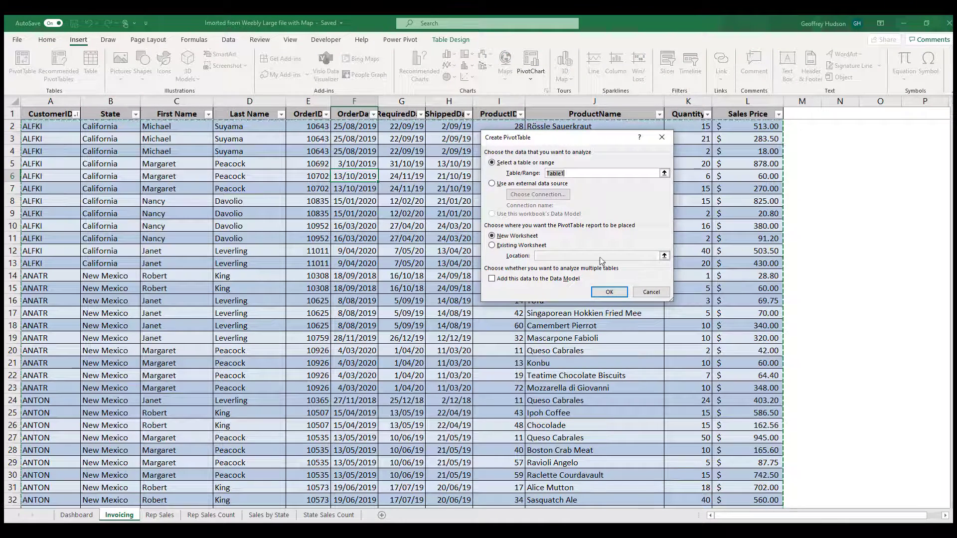
{"action": "left_click", "coordinate": [608, 292]}
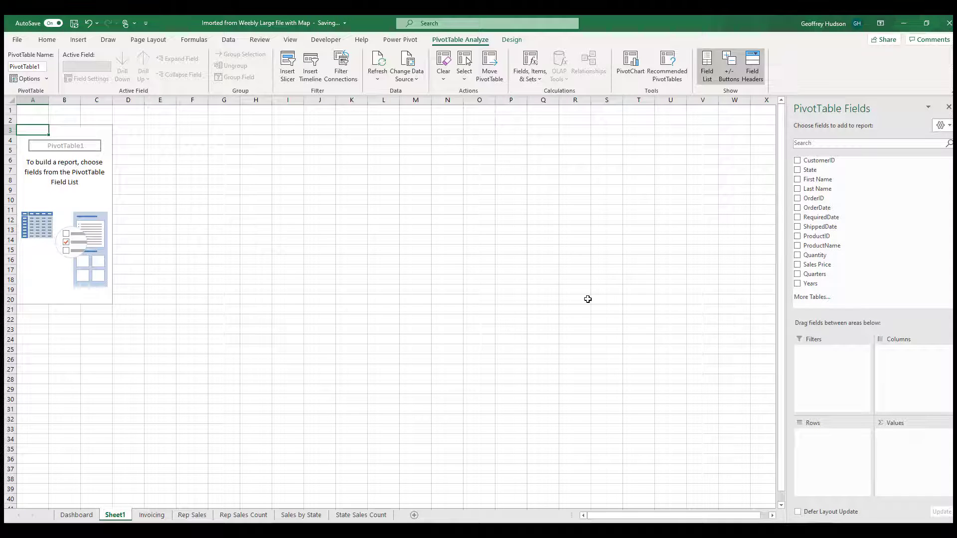
{"action": "left_click", "coordinate": [797, 284]}
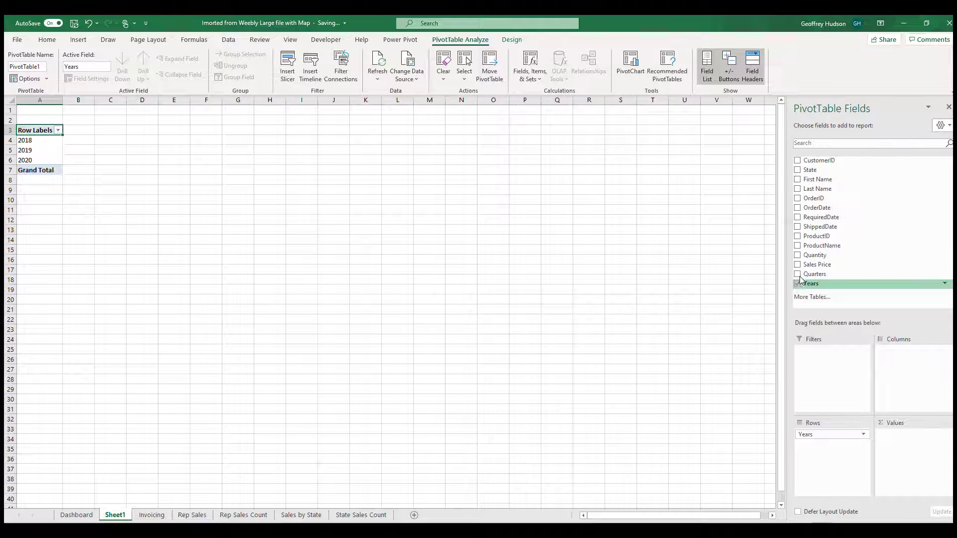
{"action": "left_click", "coordinate": [797, 266]}
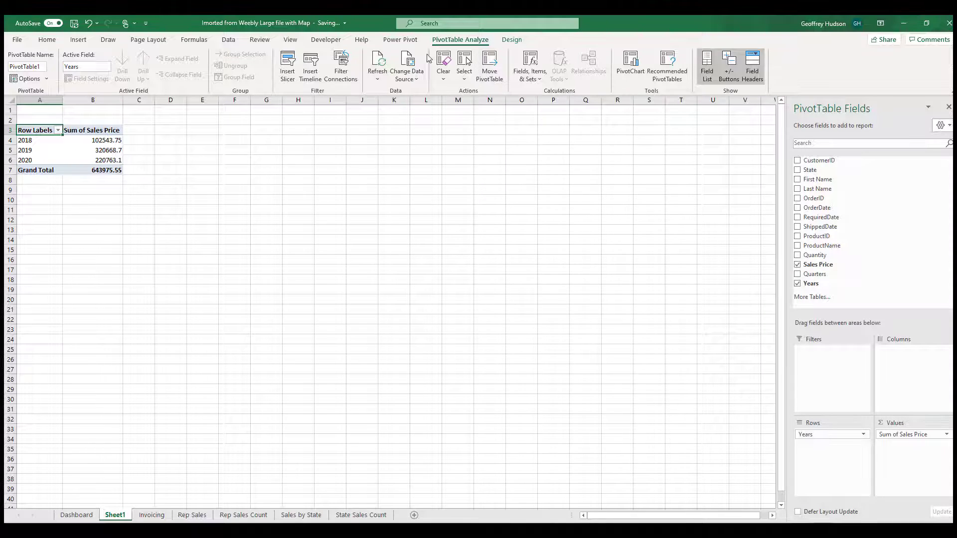
Insert a Clustered Column PivotChart of the yearly Sales Price totals.
{"action": "left_click", "coordinate": [78, 40]}
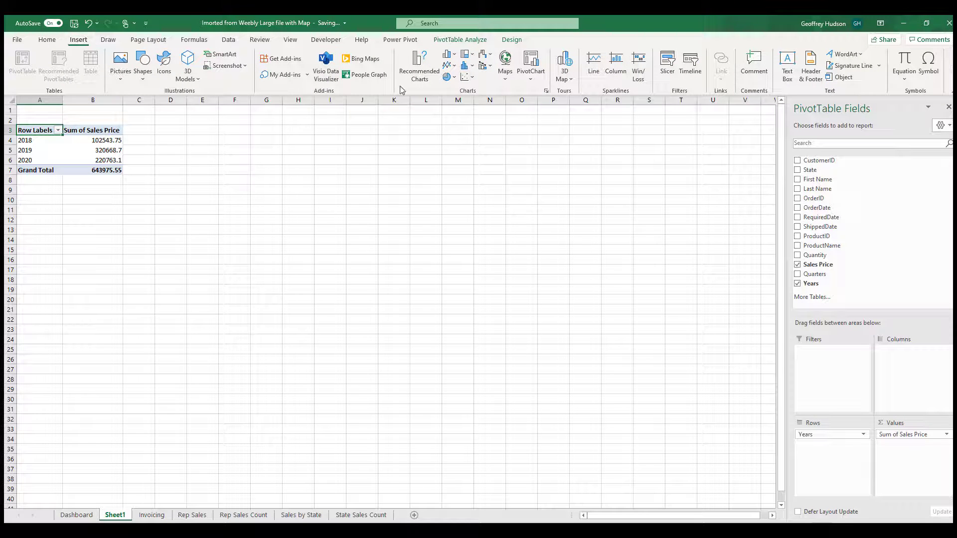
{"action": "left_click", "coordinate": [531, 63]}
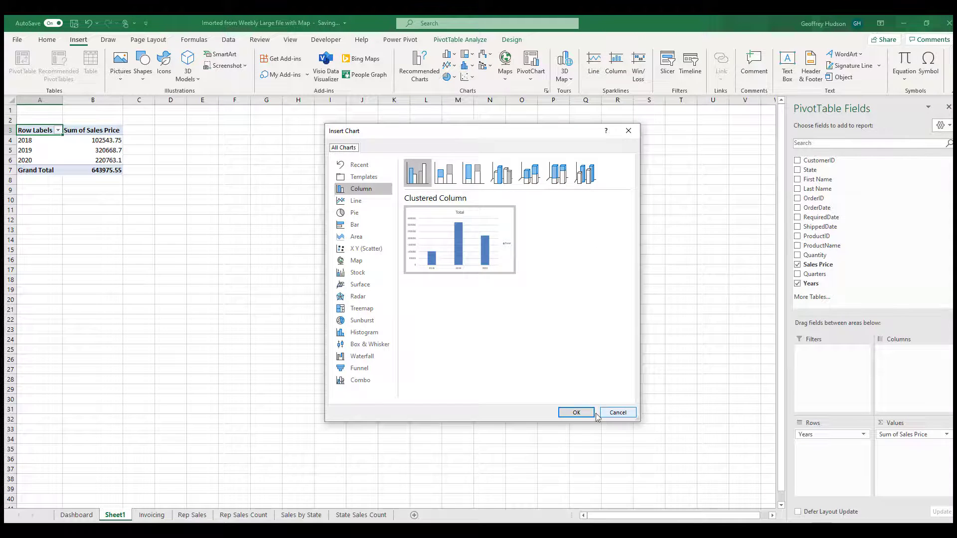
{"action": "left_click", "coordinate": [577, 413]}
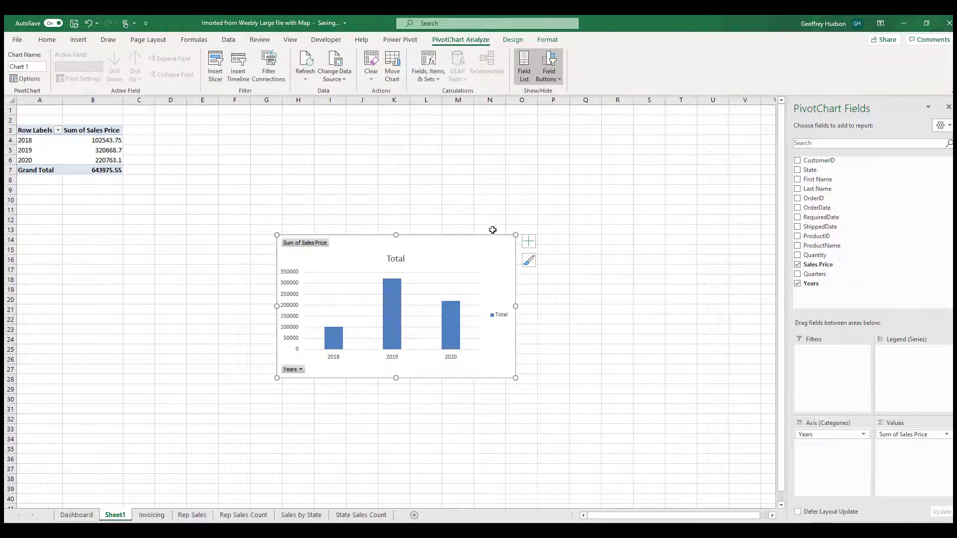
Copy the yearly sales chart to the Dashboard sheet at cell B30, below the Representative slicer.
{"action": "right_click", "coordinate": [509, 239]}
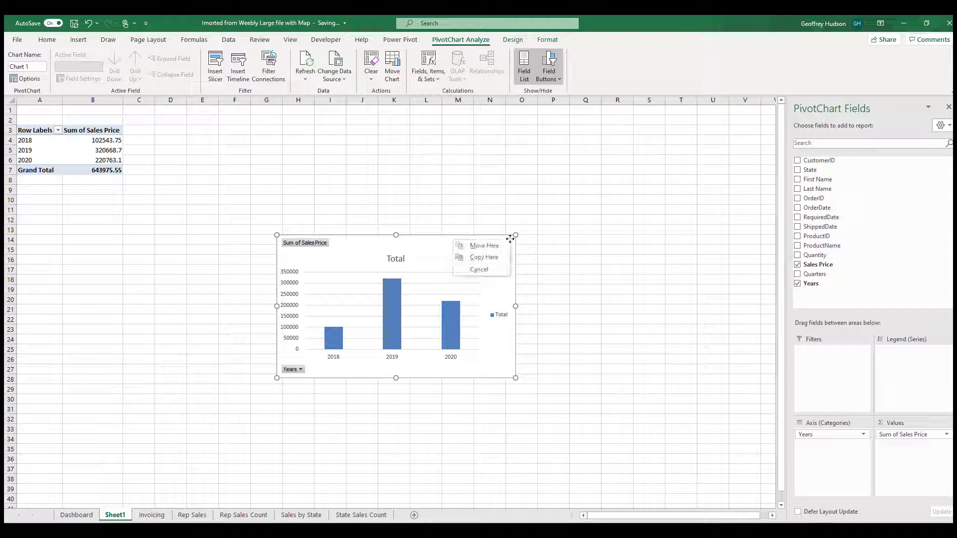
{"action": "key", "text": "Escape"}
{"action": "right_click", "coordinate": [510, 239]}
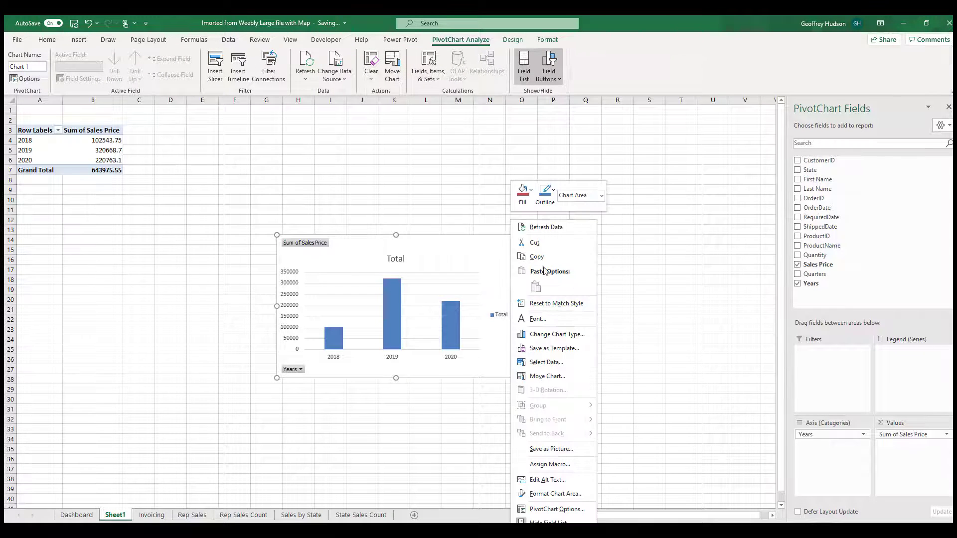
{"action": "left_click", "coordinate": [531, 257]}
{"action": "left_click", "coordinate": [91, 515]}
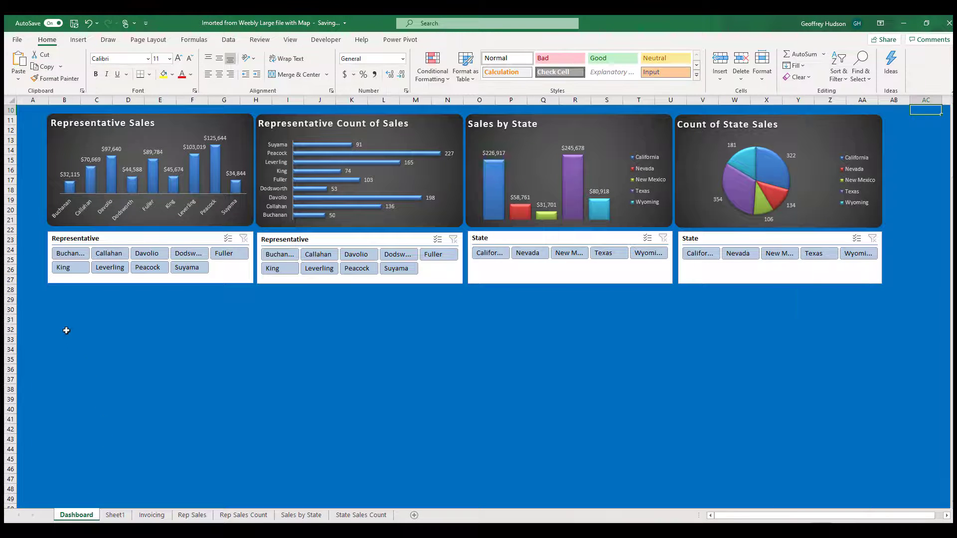
{"action": "right_click", "coordinate": [56, 306]}
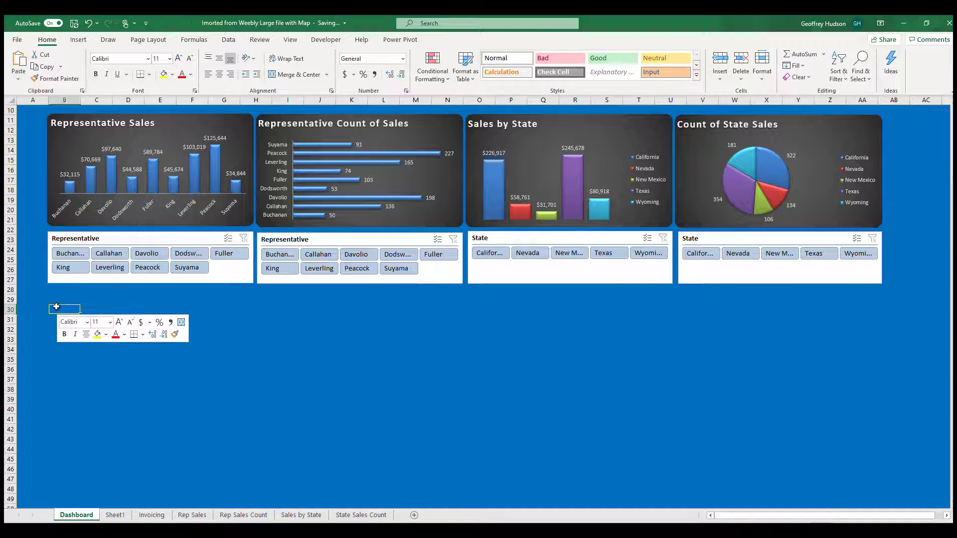
{"action": "left_click", "coordinate": [97, 79]}
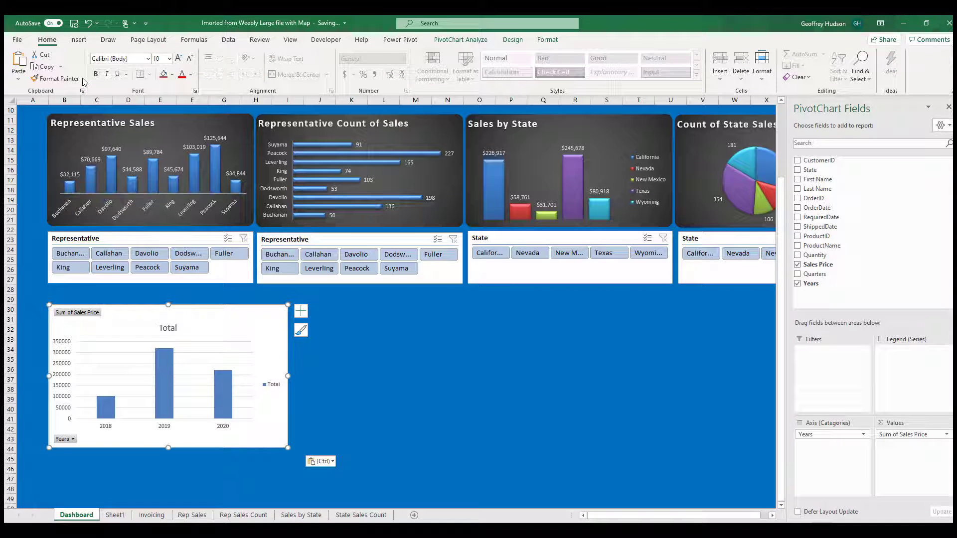
Remove the pasted chart's legend and field buttons, title it "Sales by Years" and move the title to the chart's upper-left corner.
{"action": "left_click", "coordinate": [306, 323]}
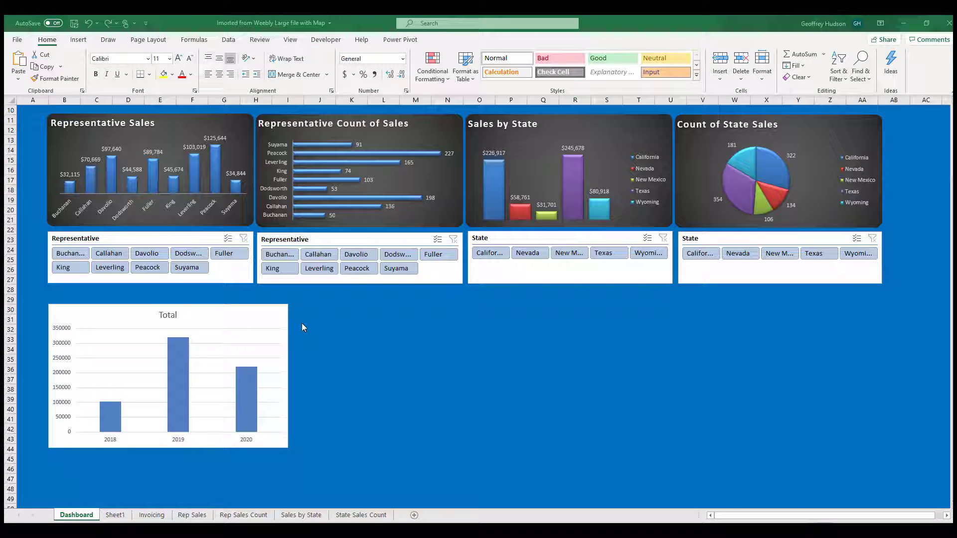
{"action": "double_click", "coordinate": [169, 317]}
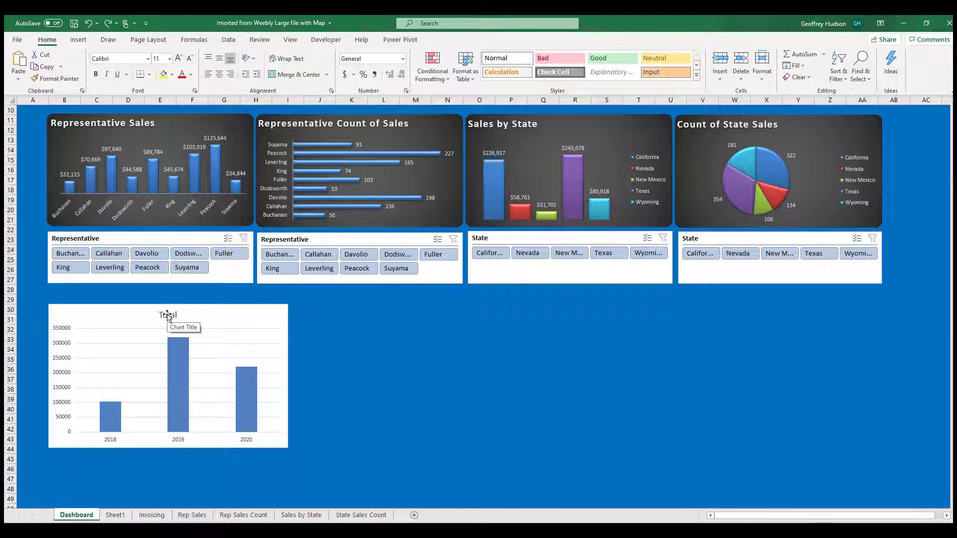
{"action": "left_click", "coordinate": [175, 315]}
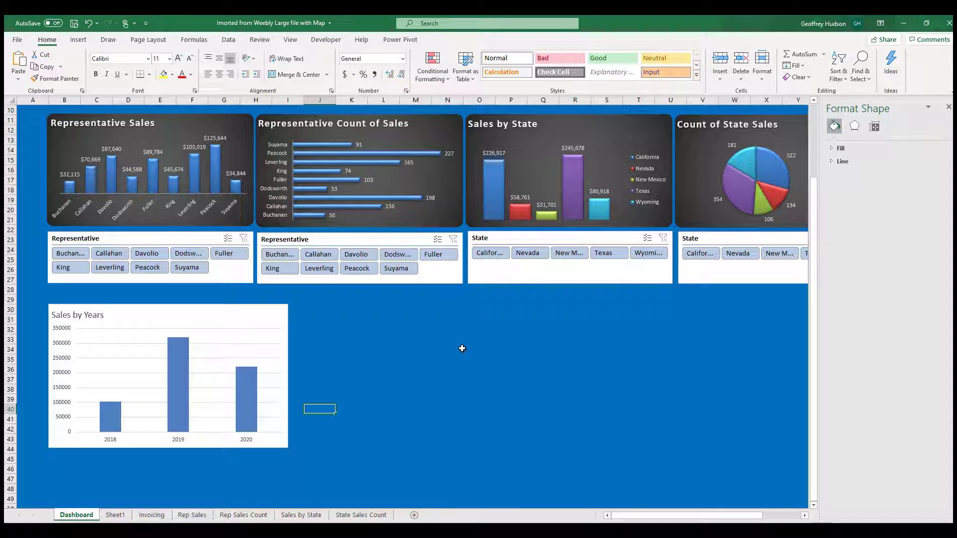
{"action": "left_click", "coordinate": [282, 307]}
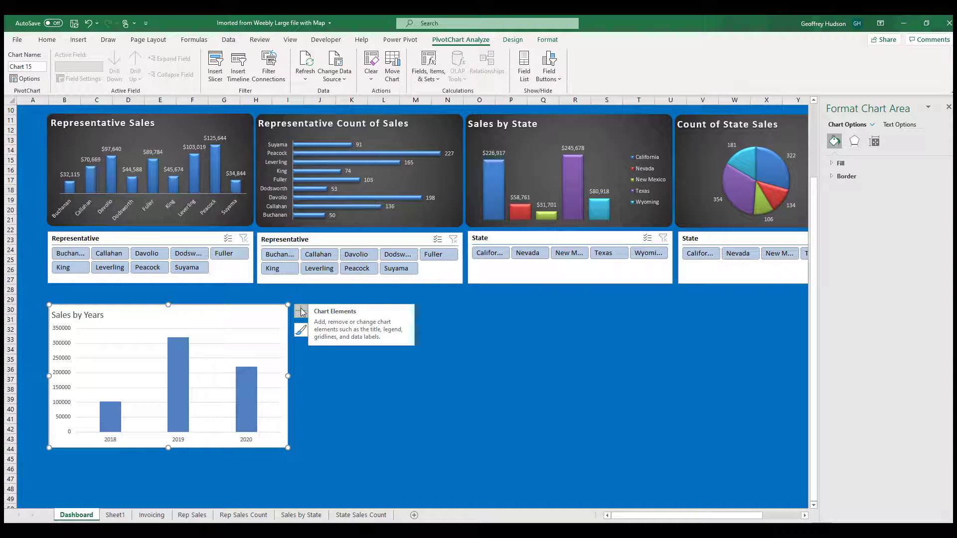
{"action": "left_click", "coordinate": [301, 311]}
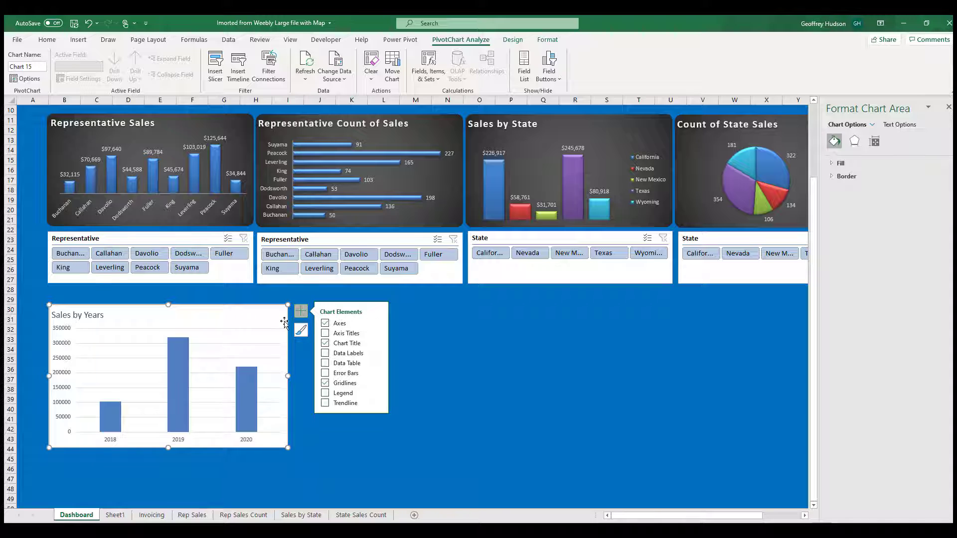
{"action": "left_click", "coordinate": [402, 314]}
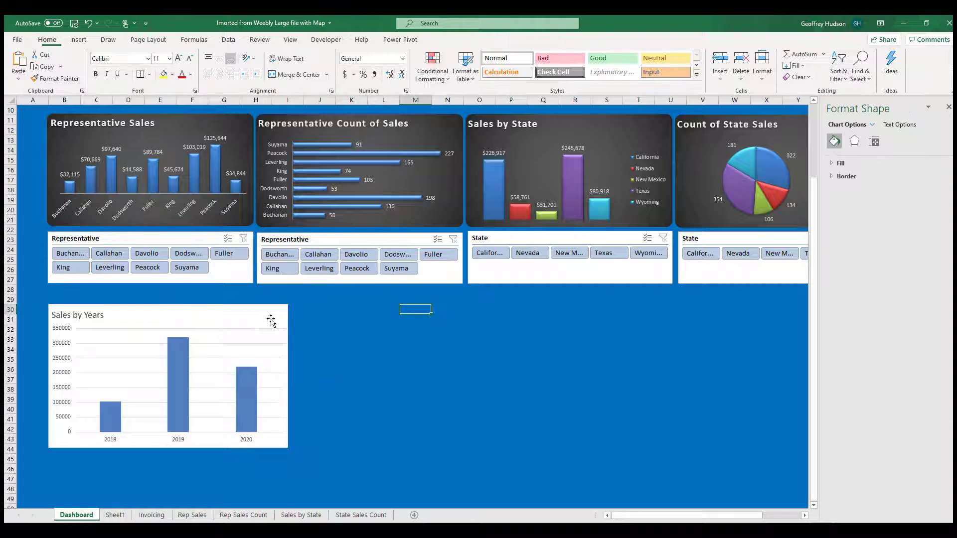
{"action": "left_click", "coordinate": [283, 309]}
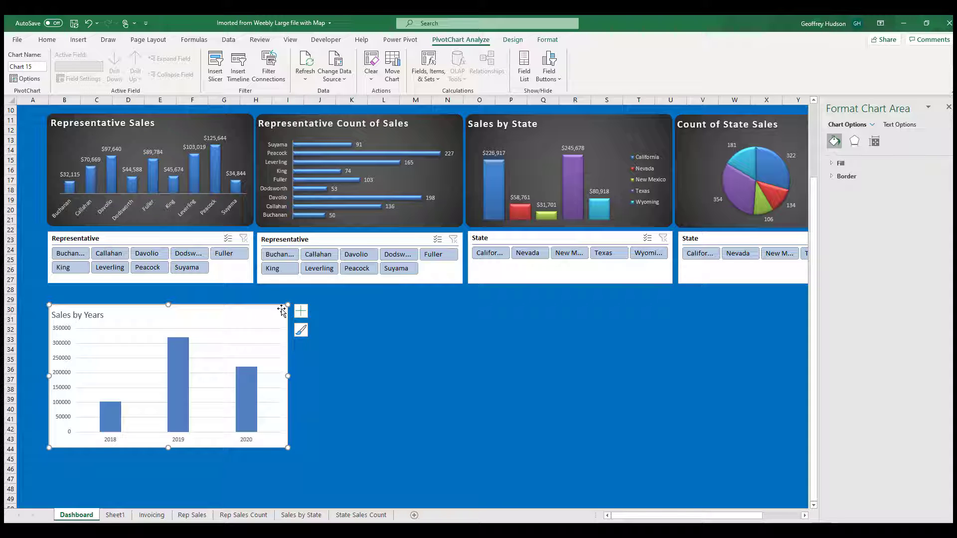
{"action": "left_click", "coordinate": [324, 310]}
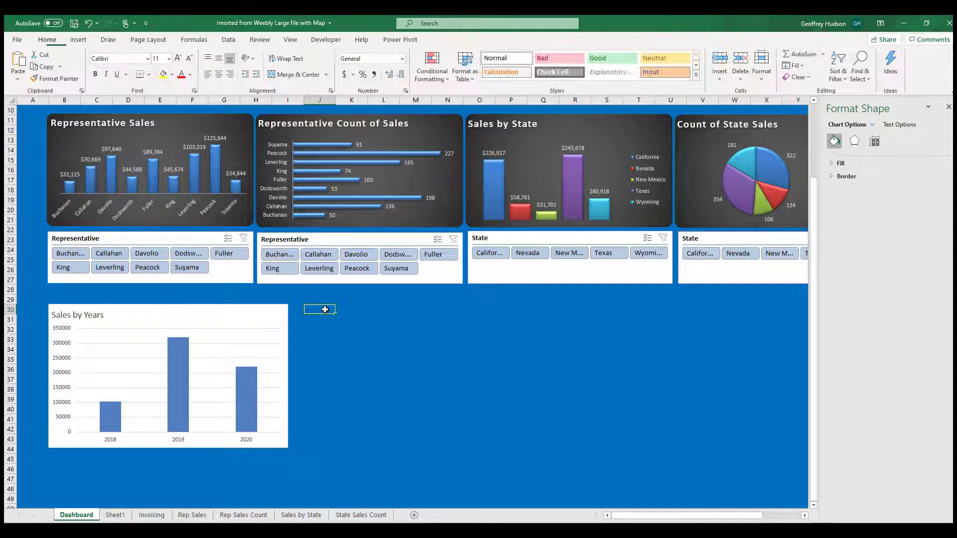
Change the Sales by Years chart on the Dashboard from a column chart to a Pie chart.
{"action": "left_click", "coordinate": [293, 309]}
{"action": "left_click", "coordinate": [487, 42]}
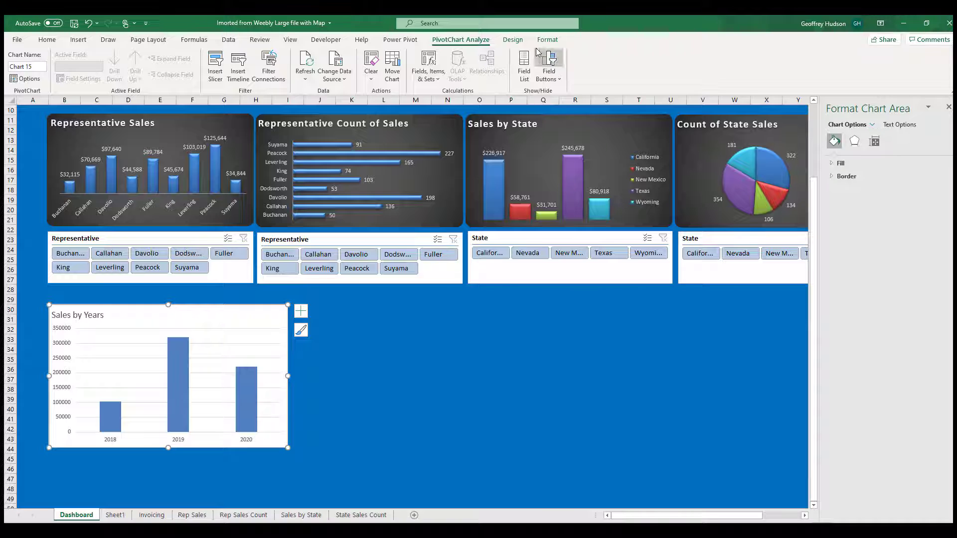
{"action": "left_click", "coordinate": [513, 40]}
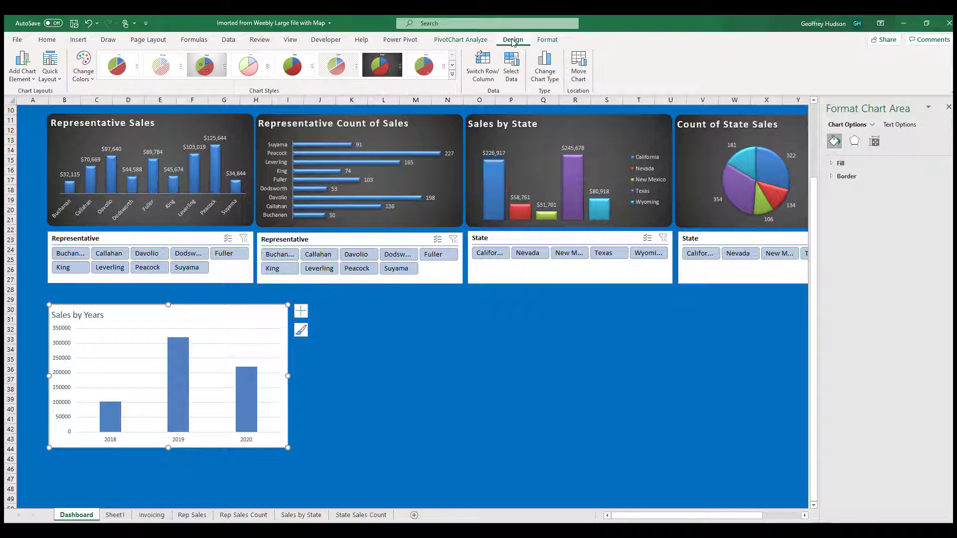
{"action": "left_click", "coordinate": [538, 65]}
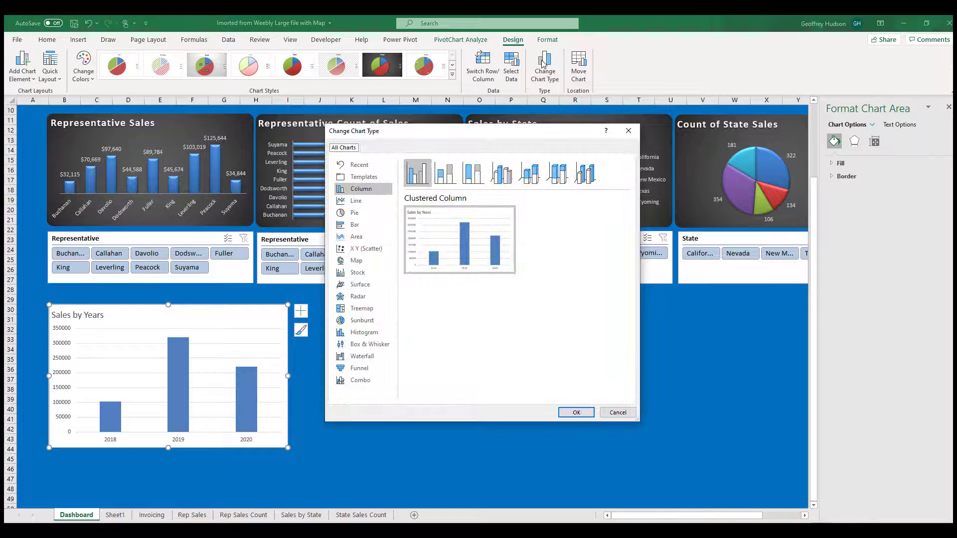
{"action": "left_click", "coordinate": [368, 213]}
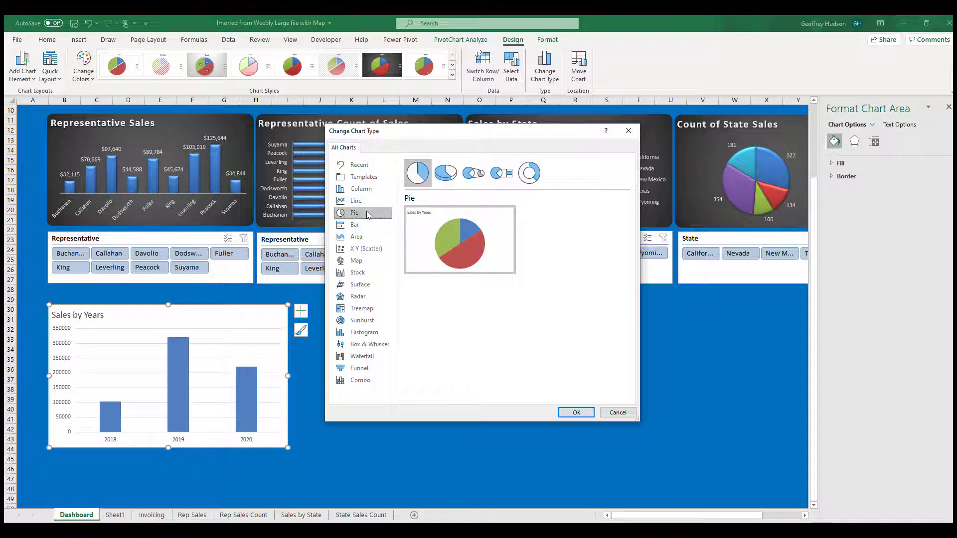
{"action": "left_click", "coordinate": [574, 413]}
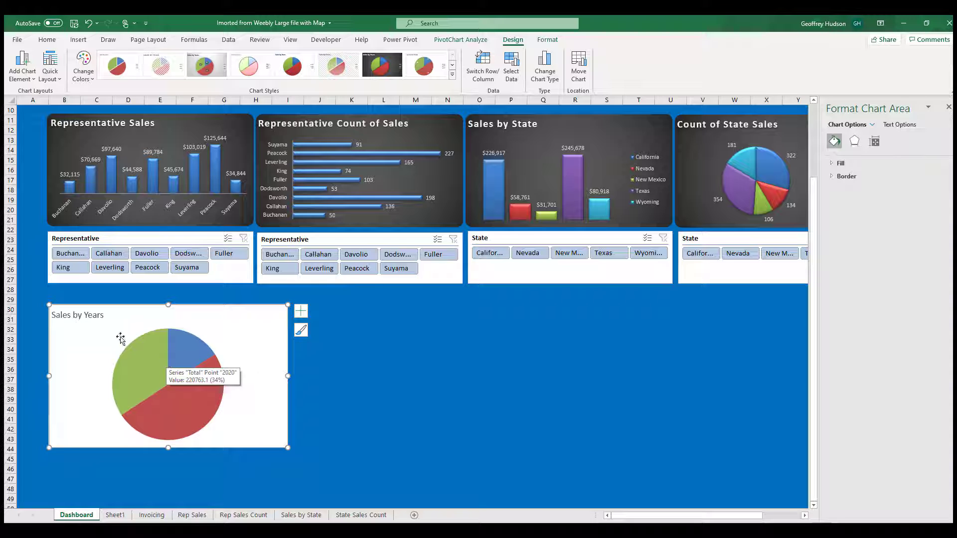
Add data labels and a legend to the Sales by Years pie chart.
{"action": "left_click", "coordinate": [300, 312]}
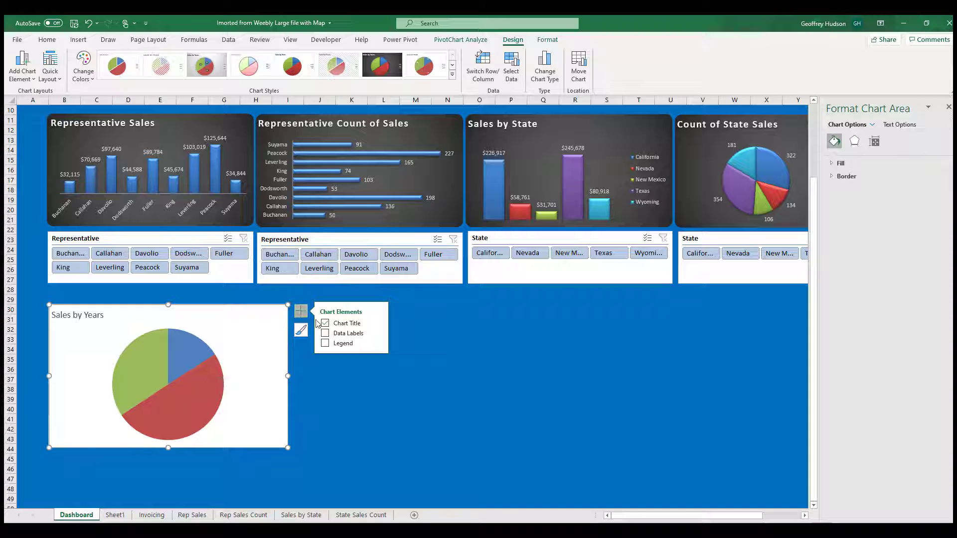
{"action": "left_click", "coordinate": [325, 332]}
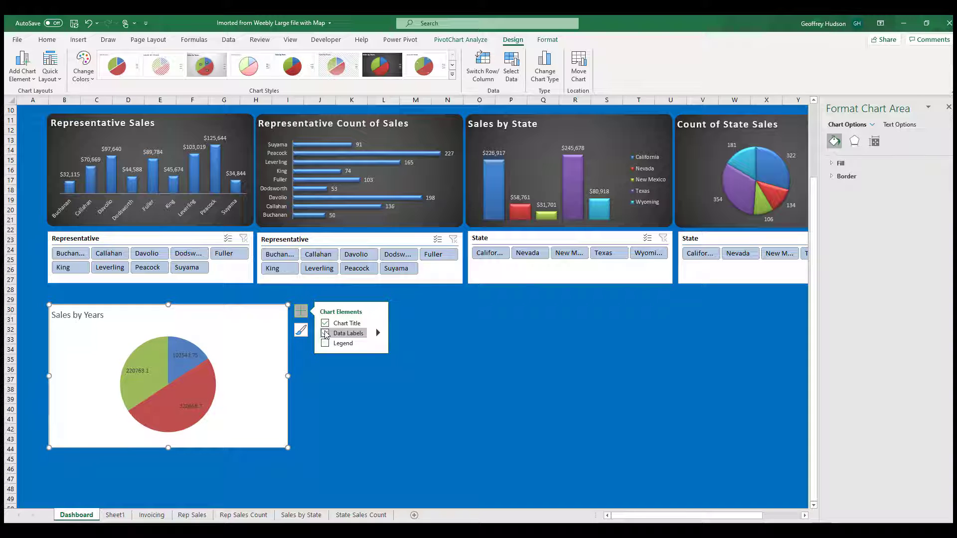
{"action": "left_click", "coordinate": [325, 343]}
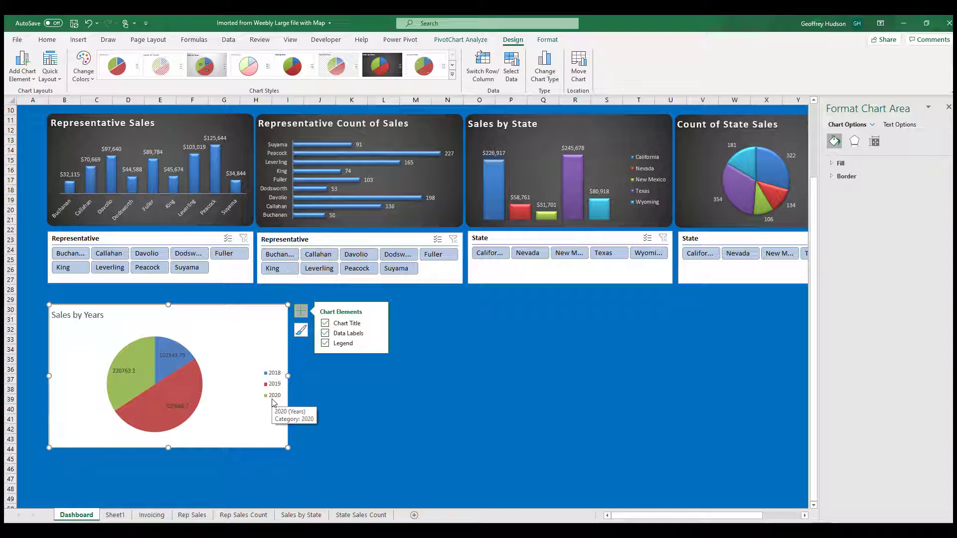
Apply the dark gradient chart style to the Sales by Years pie, matching the other dashboard charts.
{"action": "left_click", "coordinate": [301, 330]}
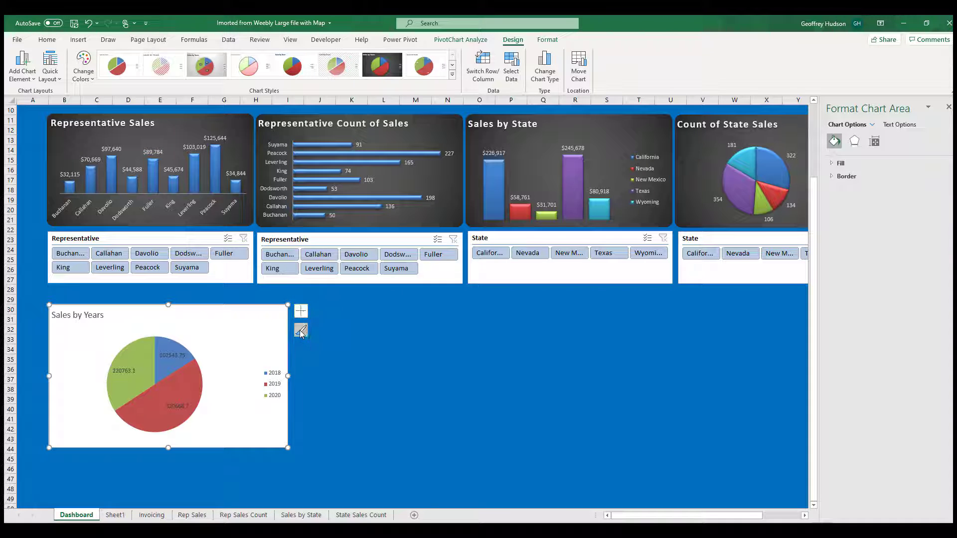
{"action": "left_click_drag", "start_coordinate": [422, 369], "coordinate": [427, 428]}
{"action": "left_click", "coordinate": [395, 425]}
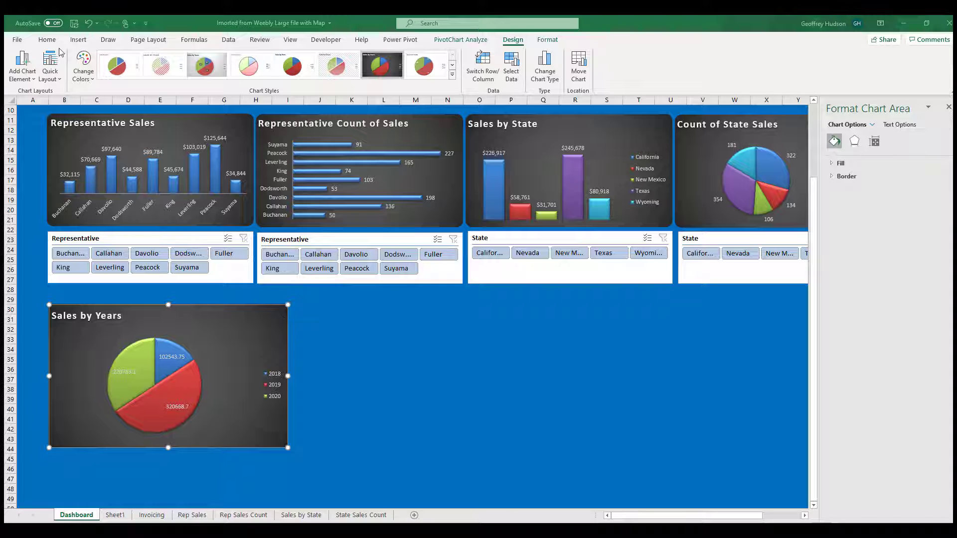
Insert a Years slicer for the Sales by Years chart and place it, about 3 cm high, below the chart.
{"action": "left_click", "coordinate": [78, 41]}
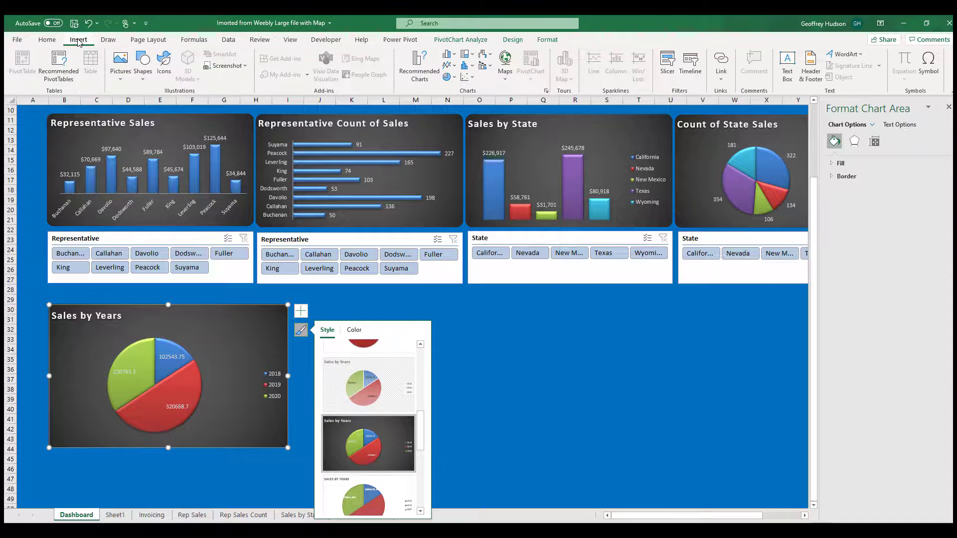
{"action": "left_click", "coordinate": [667, 62]}
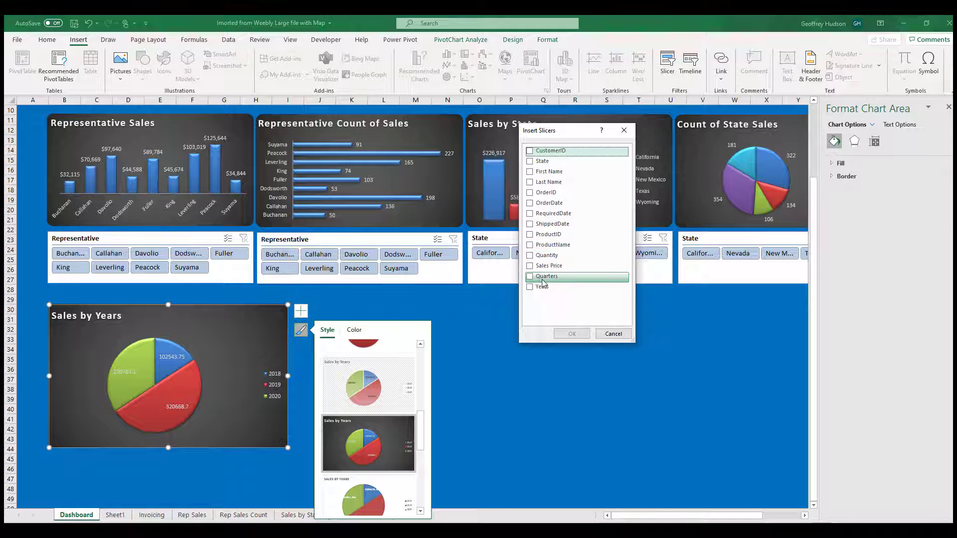
{"action": "left_click", "coordinate": [530, 287]}
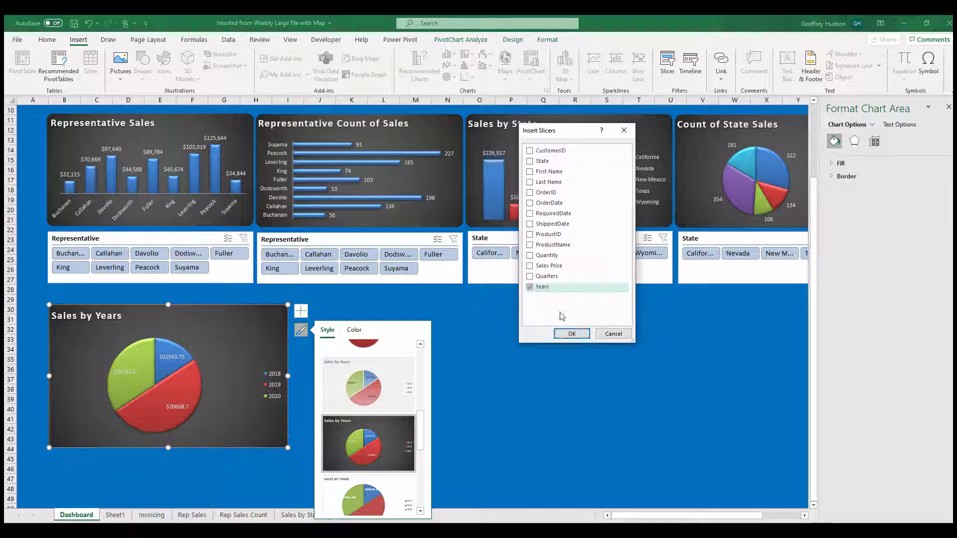
{"action": "left_click", "coordinate": [568, 333]}
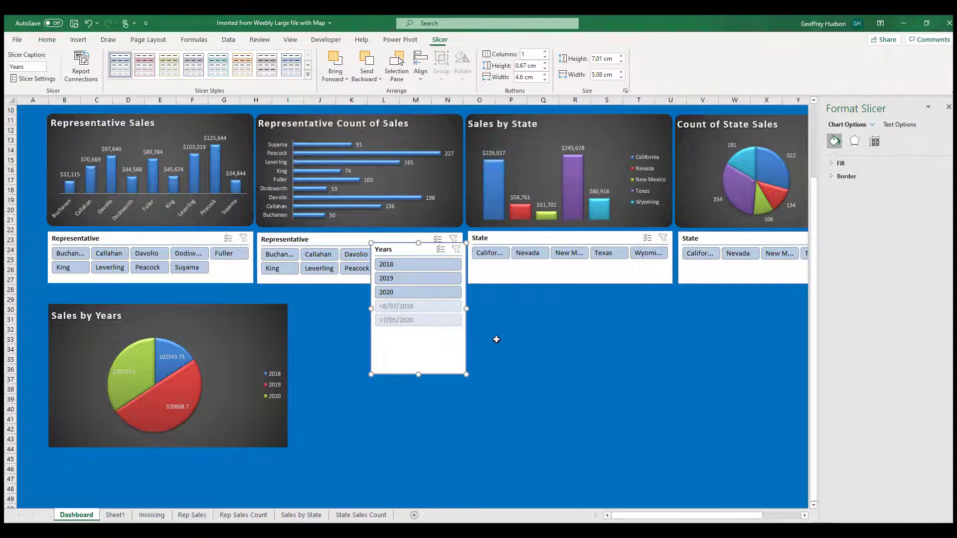
{"action": "left_click_drag", "start_coordinate": [419, 375], "coordinate": [423, 300]}
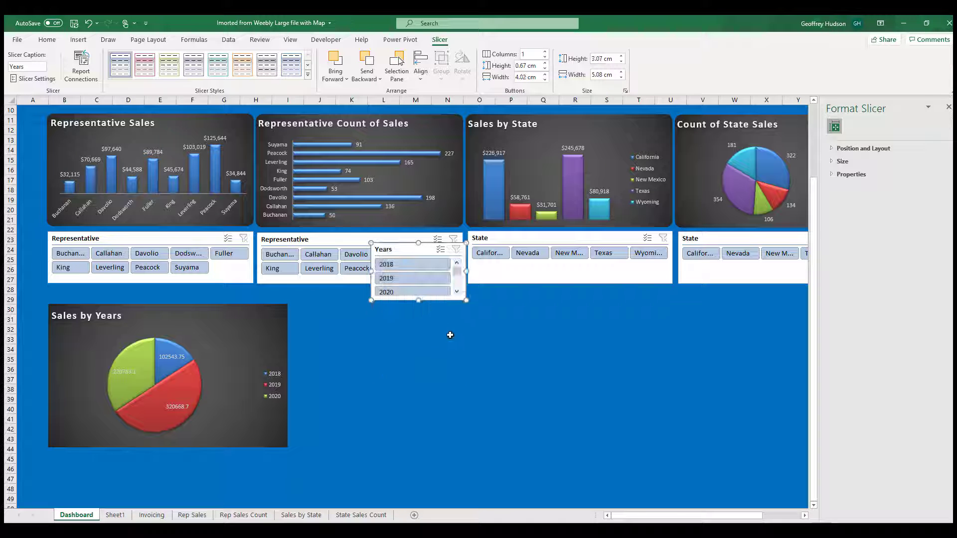
{"action": "left_click_drag", "start_coordinate": [422, 251], "coordinate": [179, 457]}
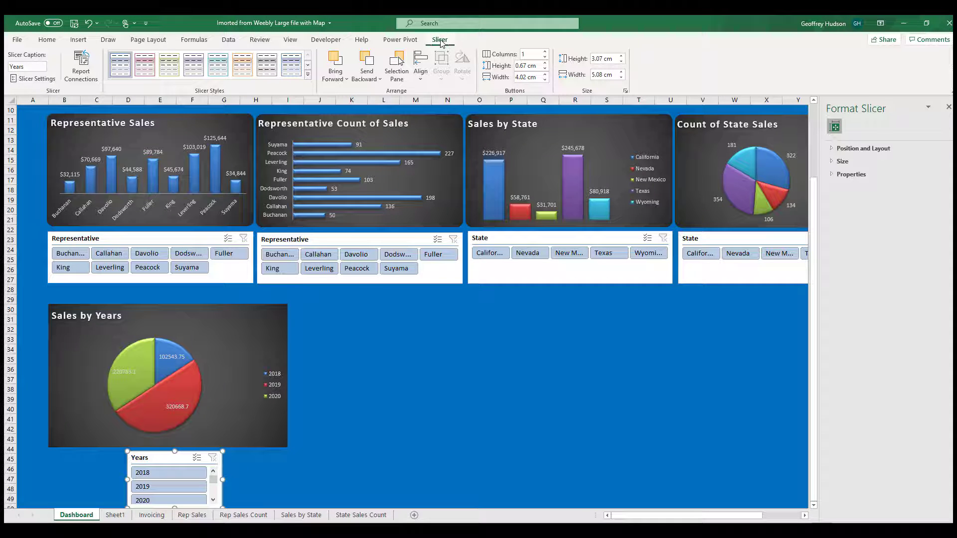
Arrange the Years slicer's buttons in 3 columns and set it to hide items with no data.
{"action": "left_click", "coordinate": [545, 52]}
{"action": "left_click", "coordinate": [545, 53]}
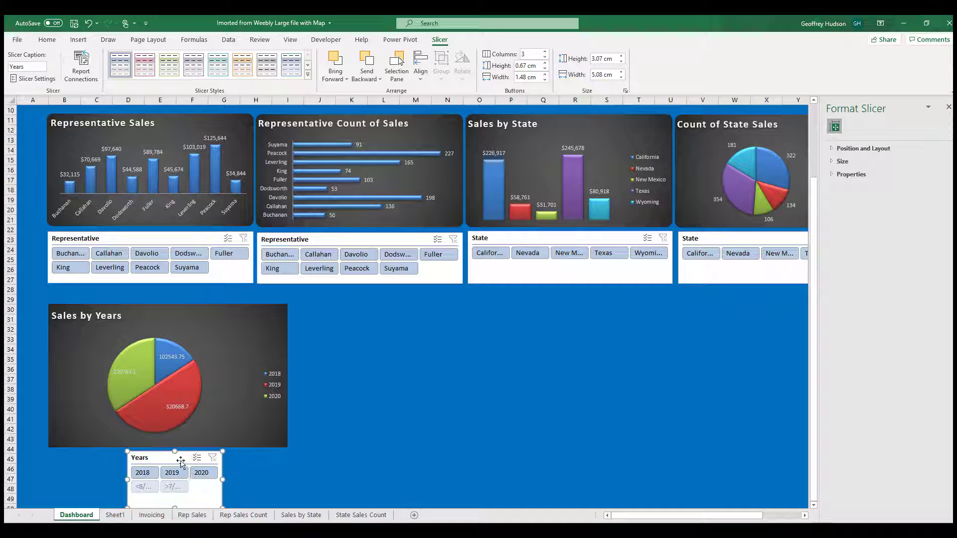
{"action": "right_click", "coordinate": [180, 458]}
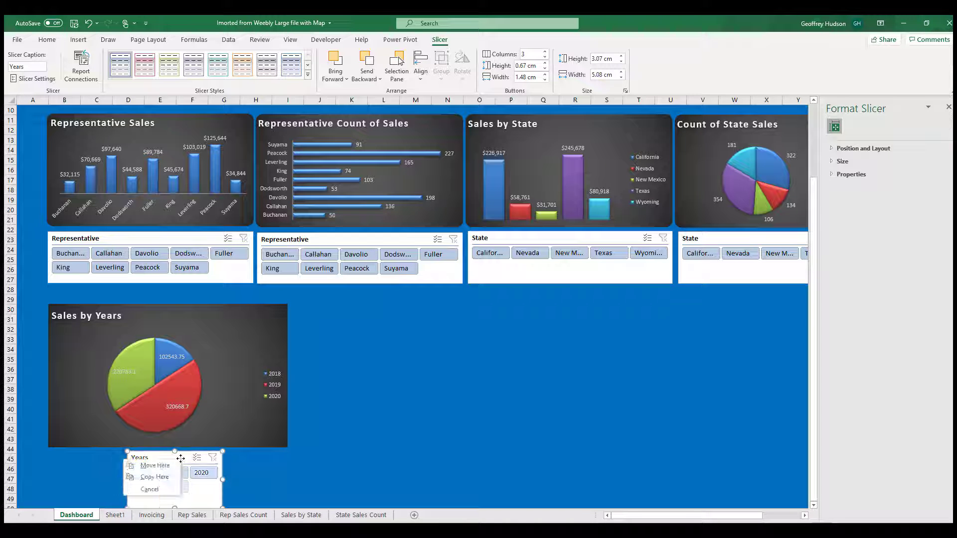
{"action": "right_click", "coordinate": [181, 458]}
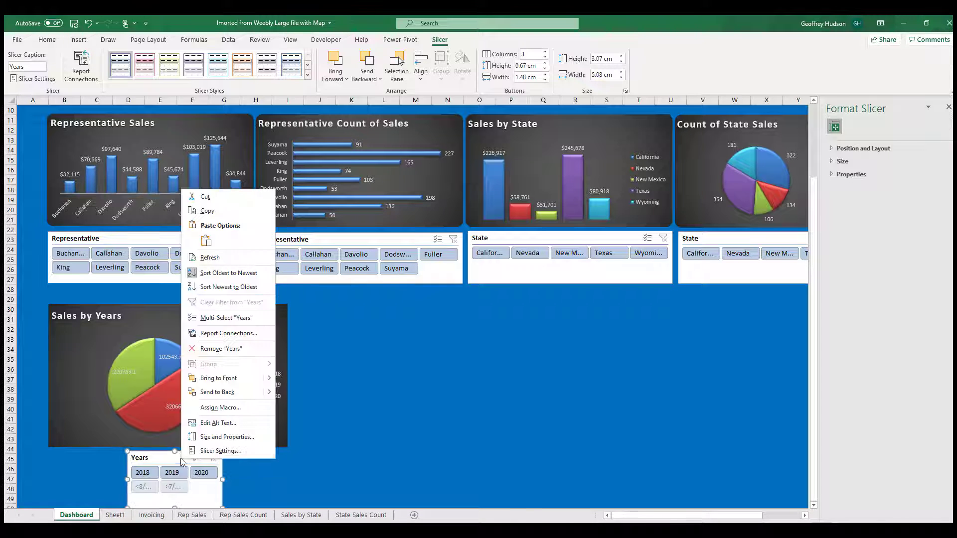
{"action": "left_click", "coordinate": [218, 452]}
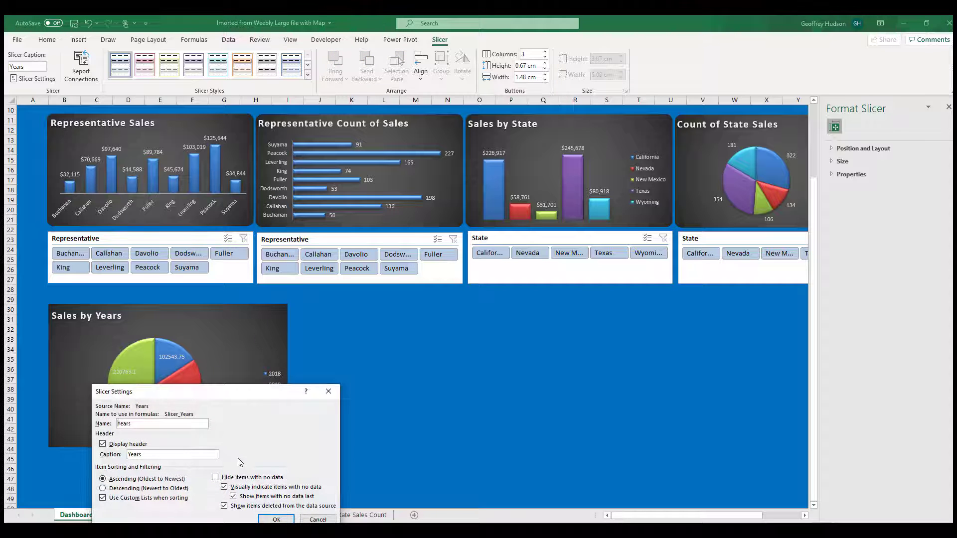
{"action": "left_click", "coordinate": [215, 477]}
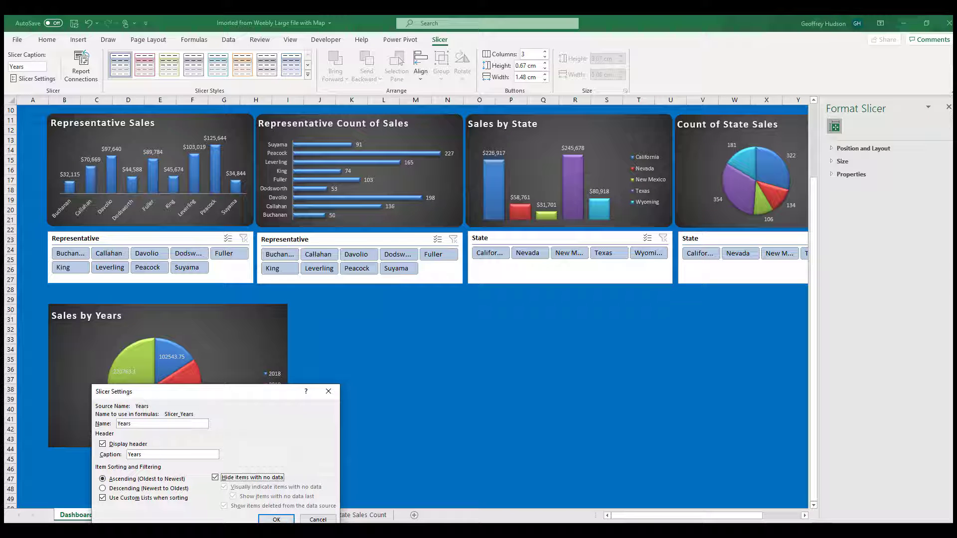
{"action": "left_click", "coordinate": [276, 520]}
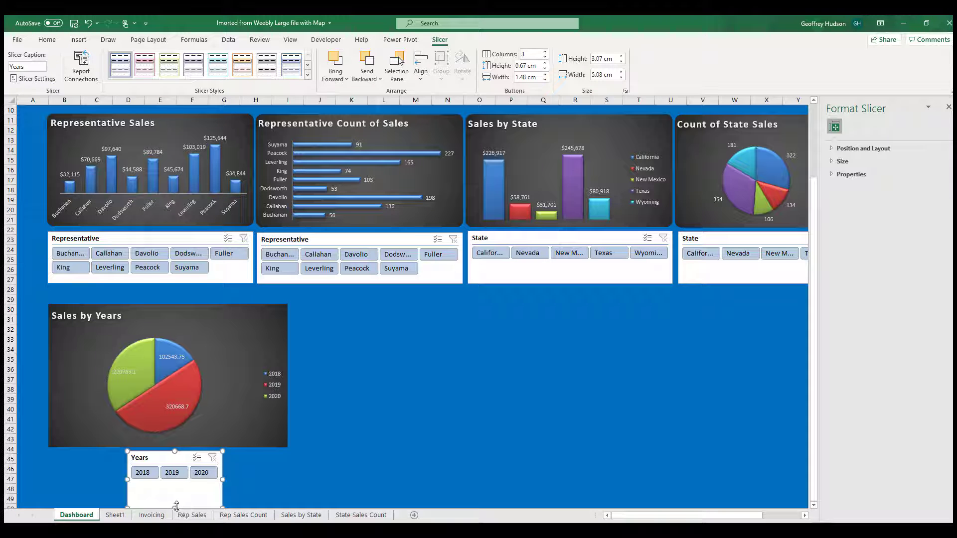
Shorten the Years slicer to about 1.75 cm high and align it with the left edge of the Sales by Years chart.
{"action": "left_click_drag", "start_coordinate": [175, 506], "coordinate": [174, 492]}
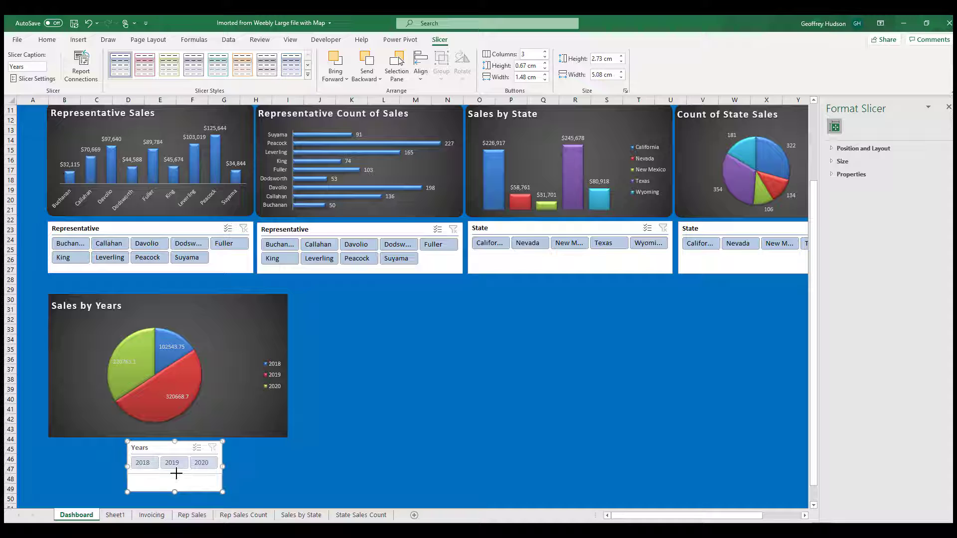
{"action": "left_click_drag", "start_coordinate": [176, 473], "coordinate": [105, 452]}
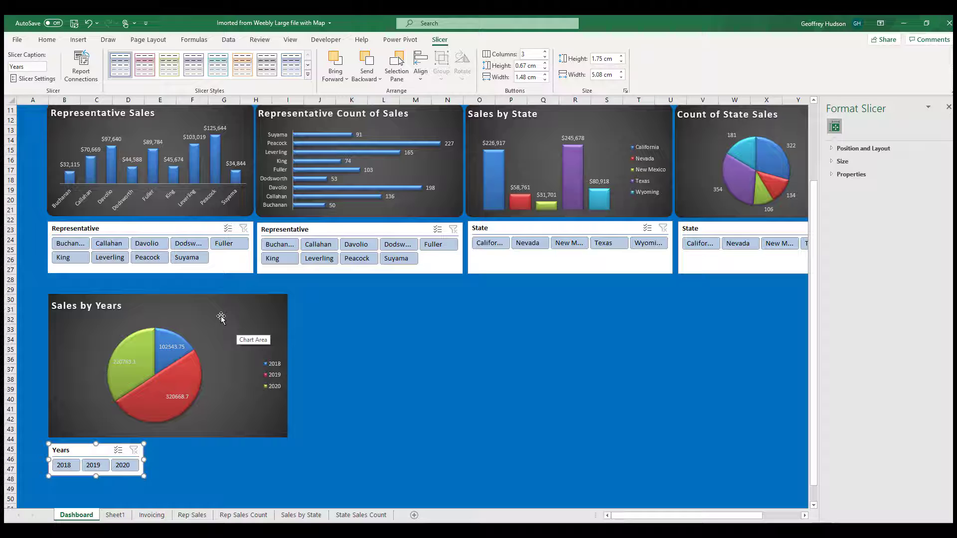
Resize the Sales by Years chart to 6 cm high and 11 cm wide, and move the Years slicer up directly beneath it.
{"action": "left_click", "coordinate": [281, 302]}
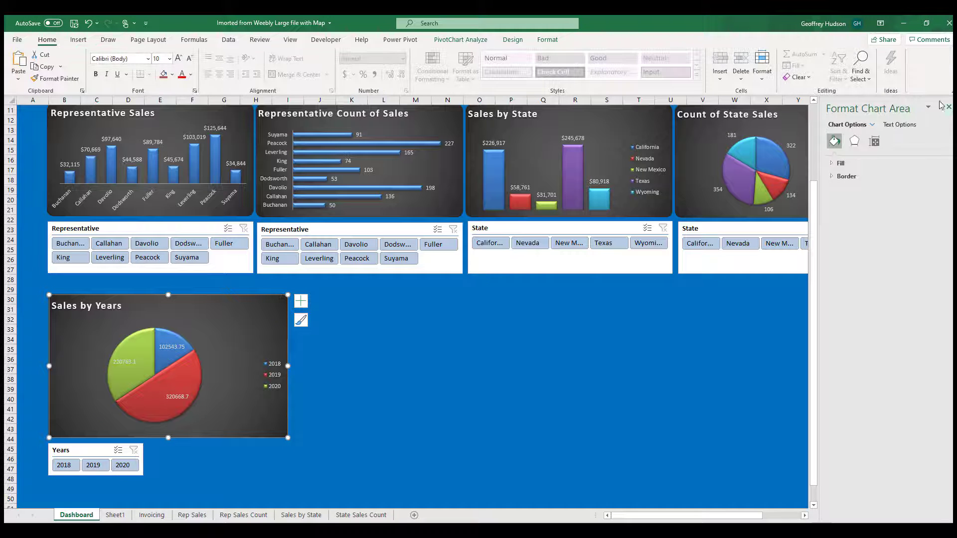
{"action": "left_click", "coordinate": [544, 42]}
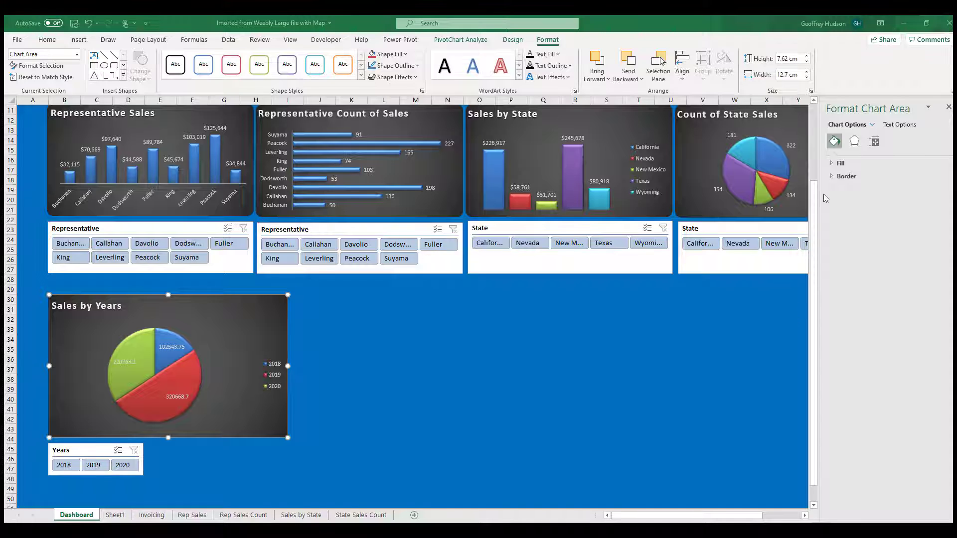
{"action": "left_click", "coordinate": [786, 59]}
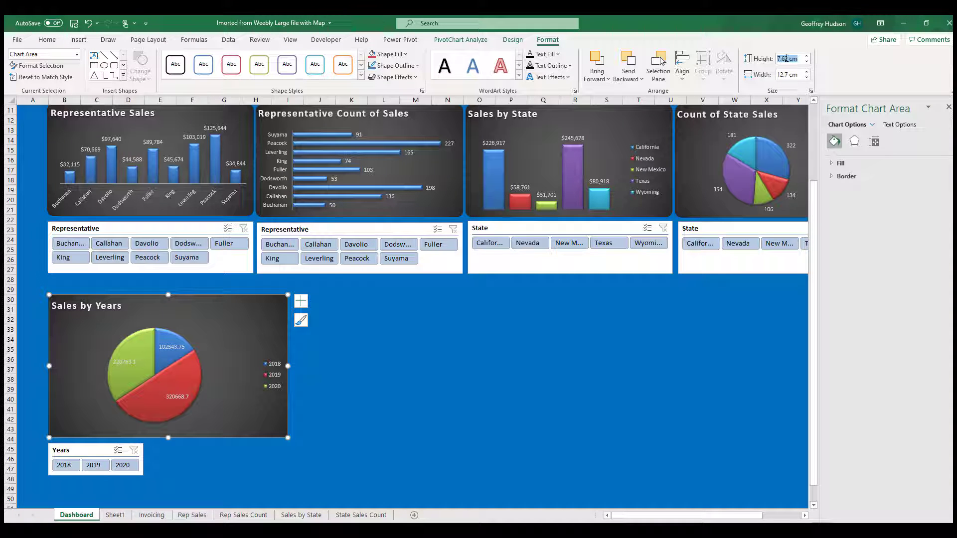
{"action": "type", "text": "6"}
{"action": "left_click", "coordinate": [787, 74]}
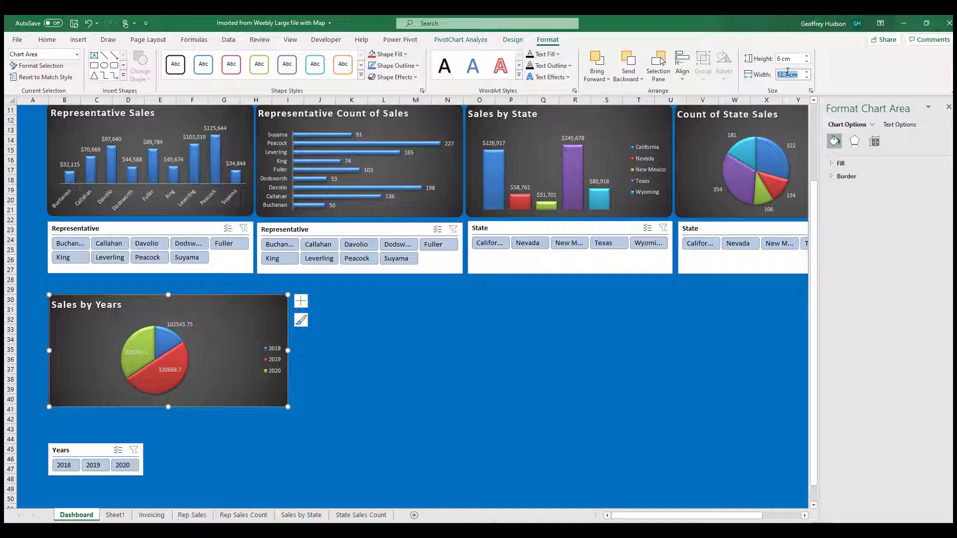
{"action": "type", "text": "11"}
{"action": "key", "text": "Return"}
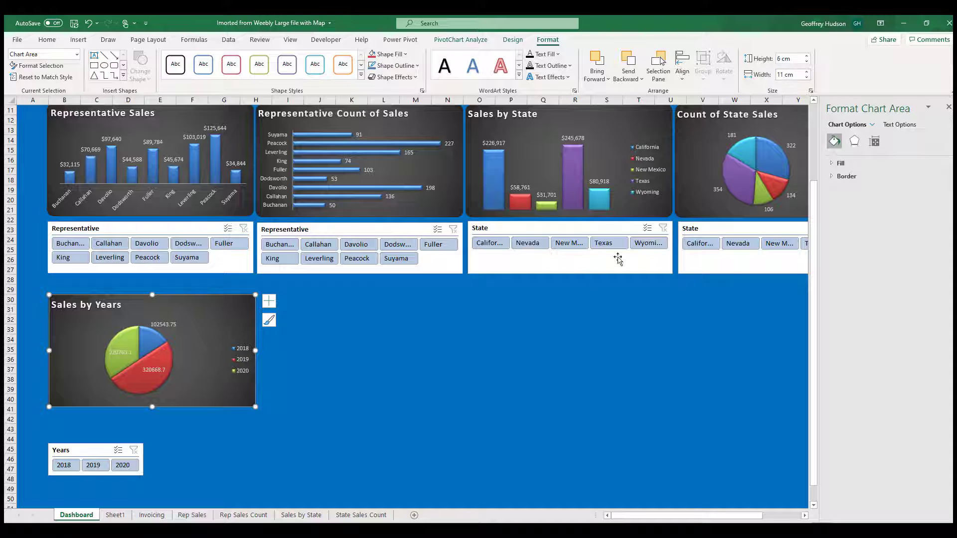
{"action": "left_click_drag", "start_coordinate": [89, 452], "coordinate": [87, 421]}
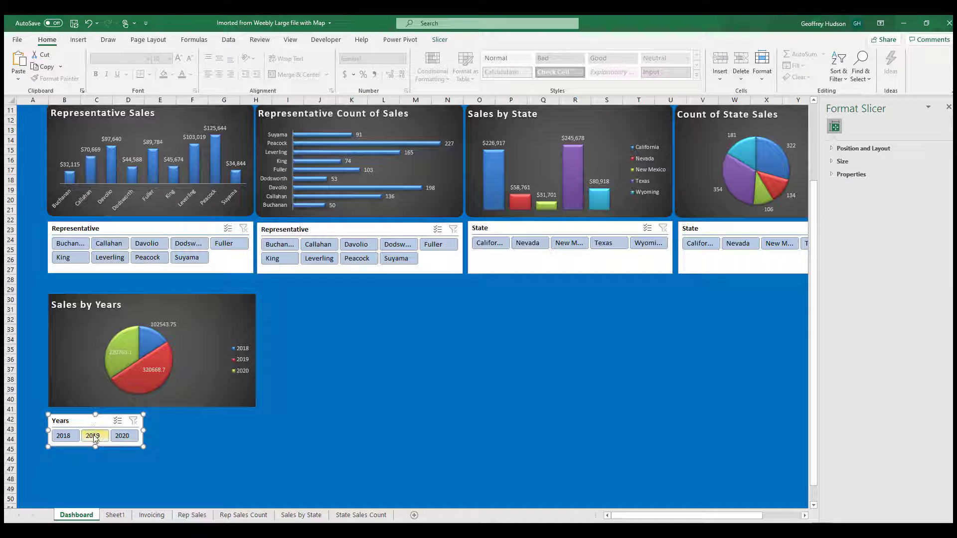
Test the Years slicer by filtering the Sales by Years chart to 2019, and clear the filter.
{"action": "left_click", "coordinate": [93, 437]}
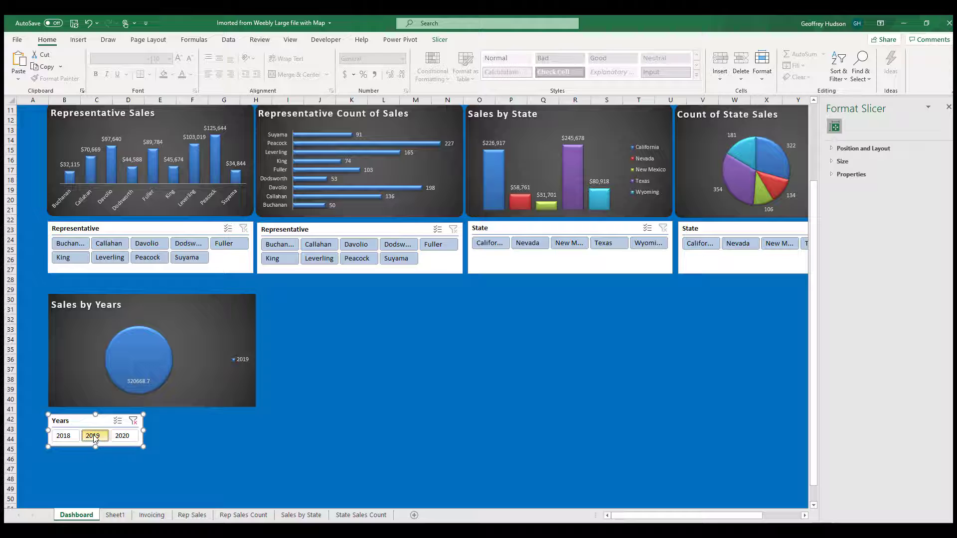
{"action": "left_click", "coordinate": [133, 421]}
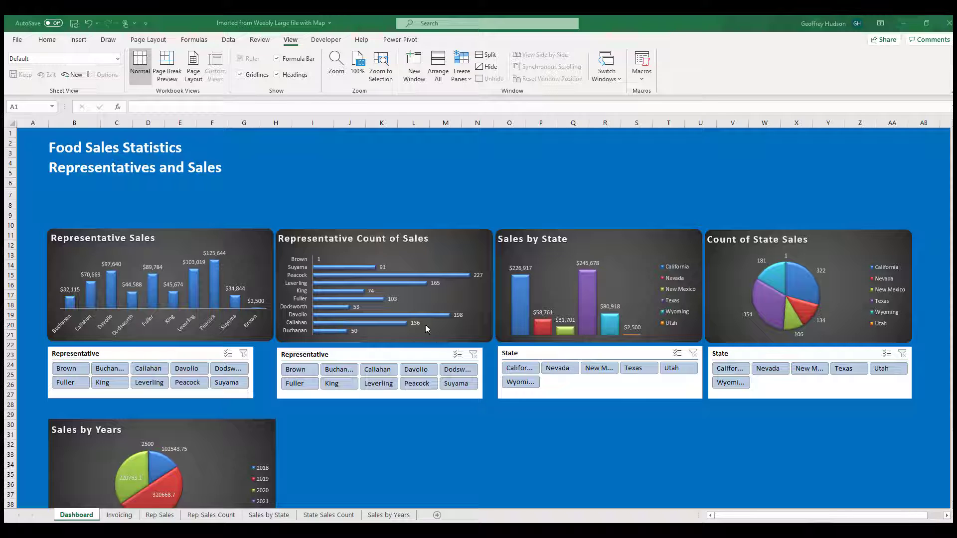
Hide the formula bar and the row and column headings on the Dashboard sheet.
{"action": "left_click", "coordinate": [291, 40]}
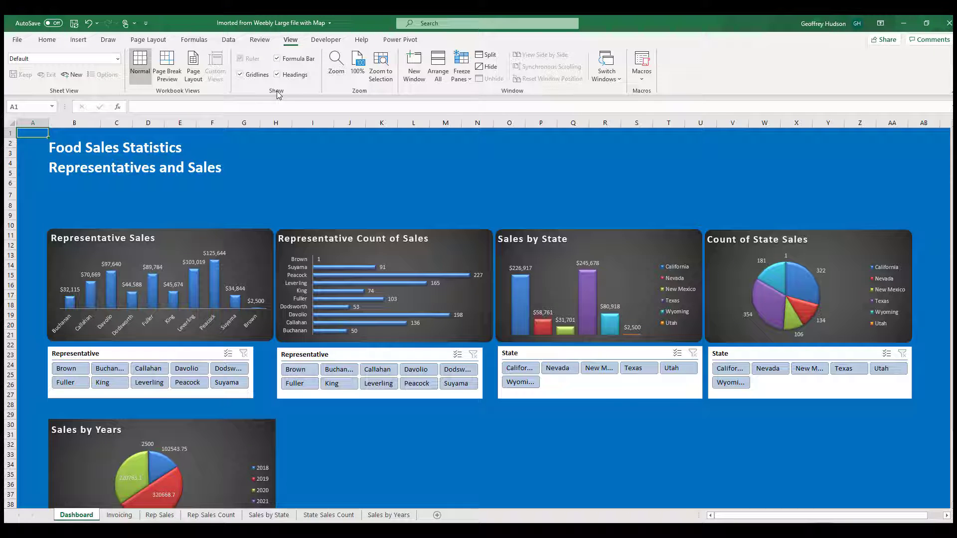
{"action": "left_click", "coordinate": [277, 59]}
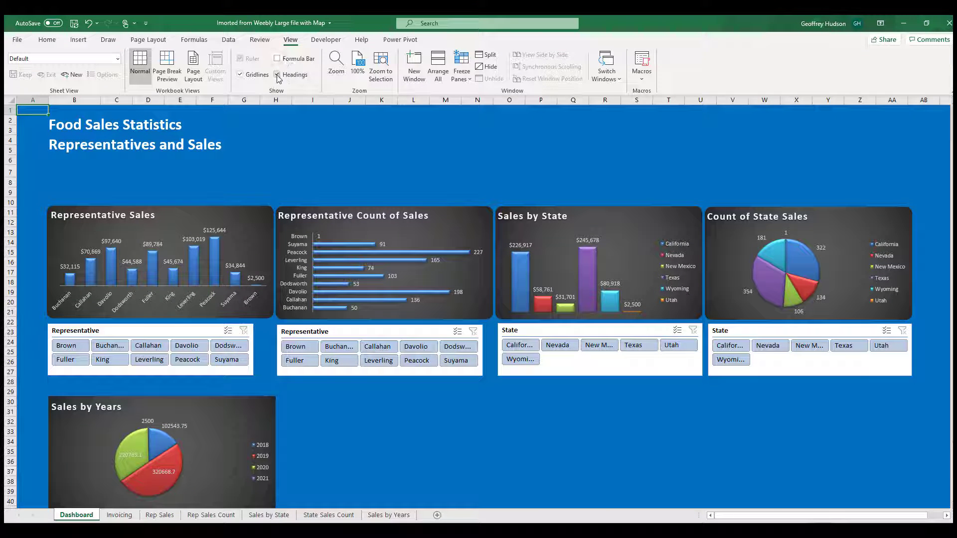
{"action": "left_click", "coordinate": [277, 75]}
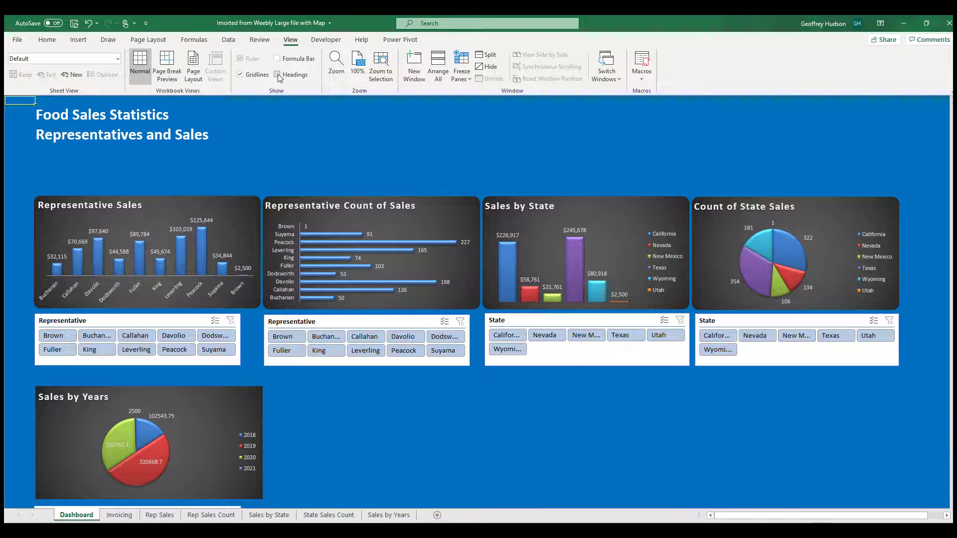
Hide the gridlines on the Dashboard sheet and collapse the ribbon to its tab names.
{"action": "left_click", "coordinate": [241, 75]}
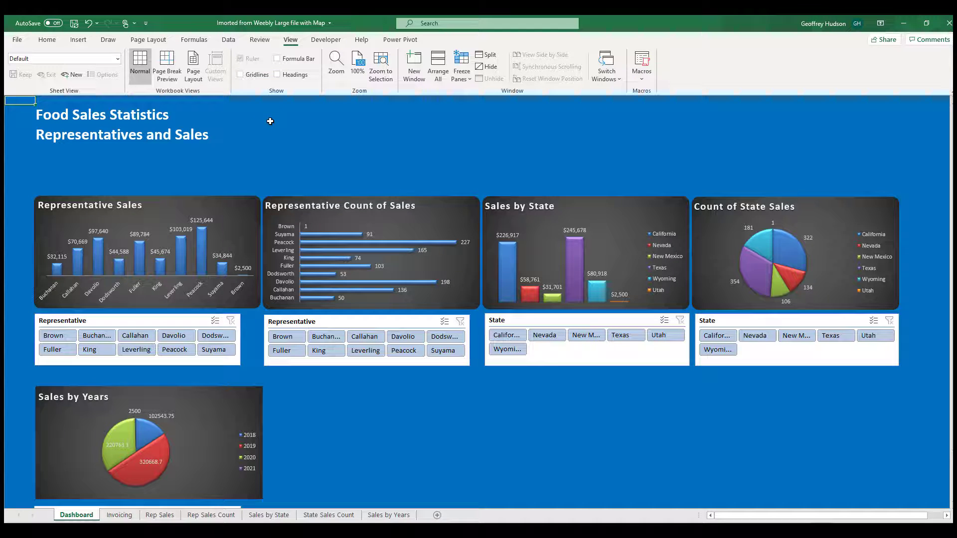
{"action": "key", "text": "ctrl+F1"}
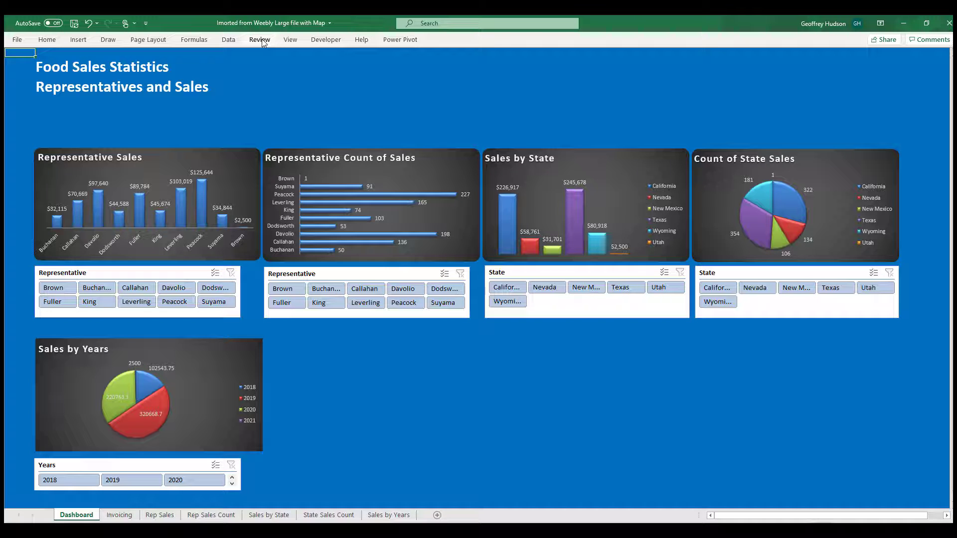
Set the Dashboard sheet's zoom magnification to 75%.
{"action": "left_click", "coordinate": [291, 40]}
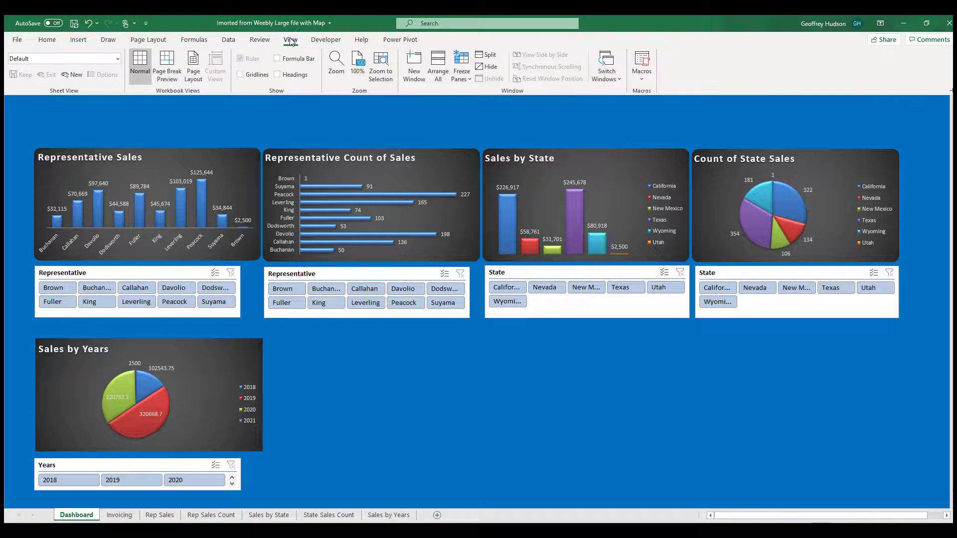
{"action": "left_click", "coordinate": [334, 59]}
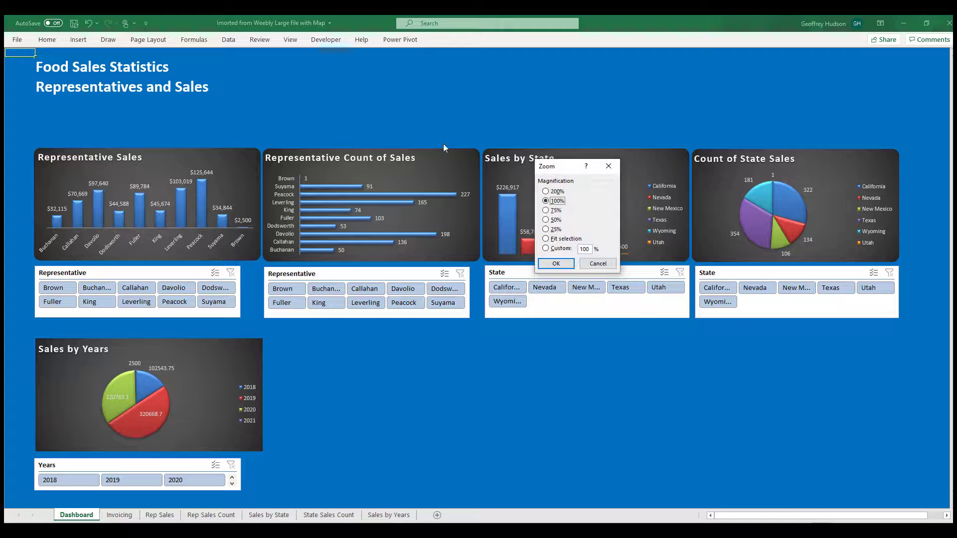
{"action": "left_click", "coordinate": [546, 211]}
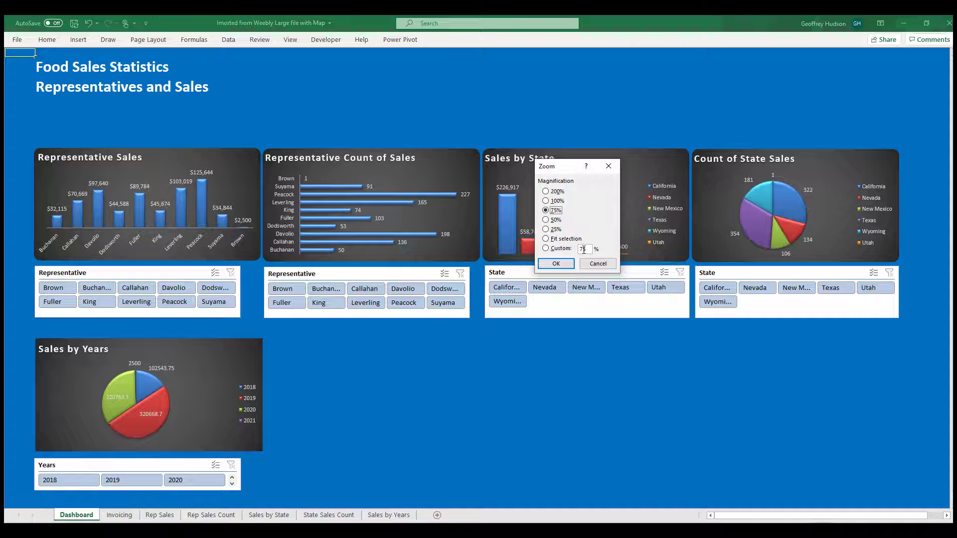
{"action": "left_click", "coordinate": [560, 264]}
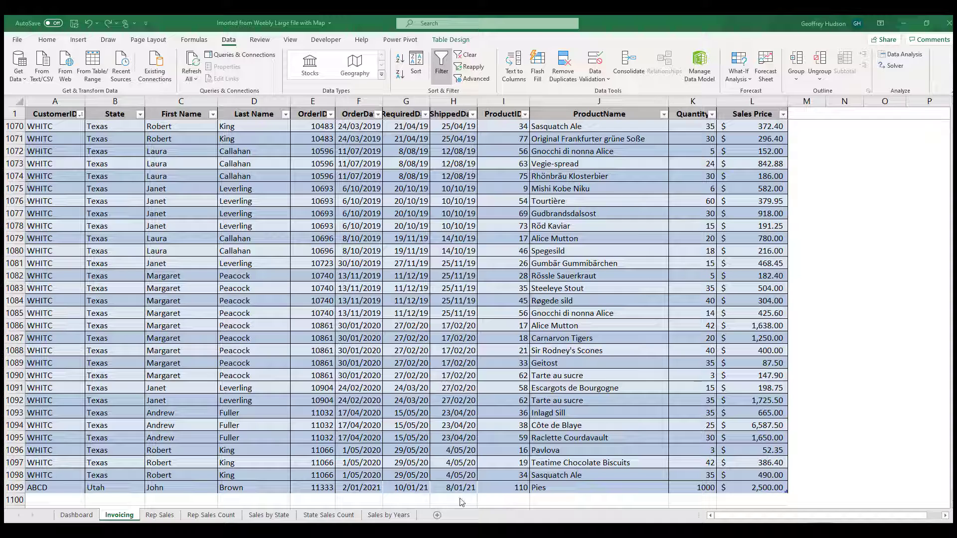
Refresh all the workbook's pivot data from the Dashboard sheet and widen the Years slicer to match the Sales by Years chart.
{"action": "left_click", "coordinate": [76, 515]}
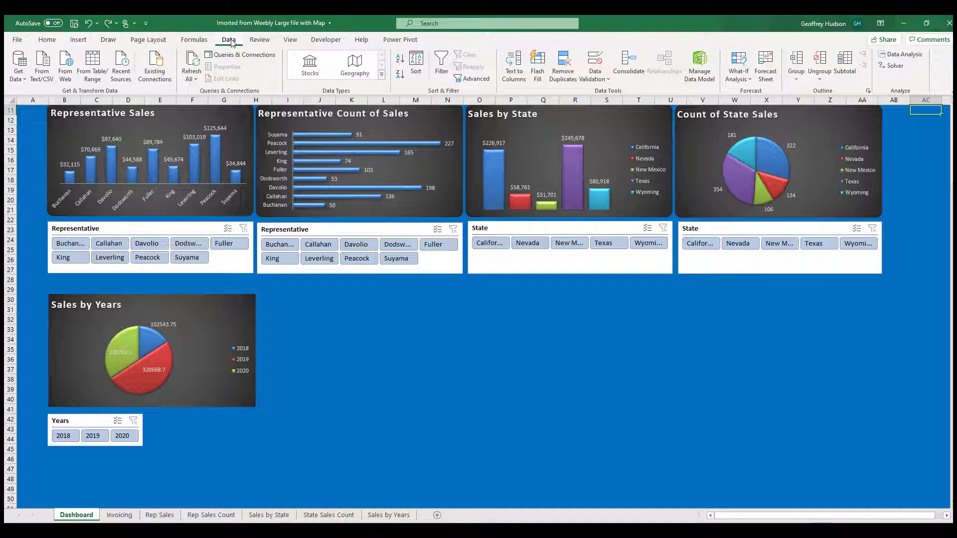
{"action": "left_click", "coordinate": [193, 61]}
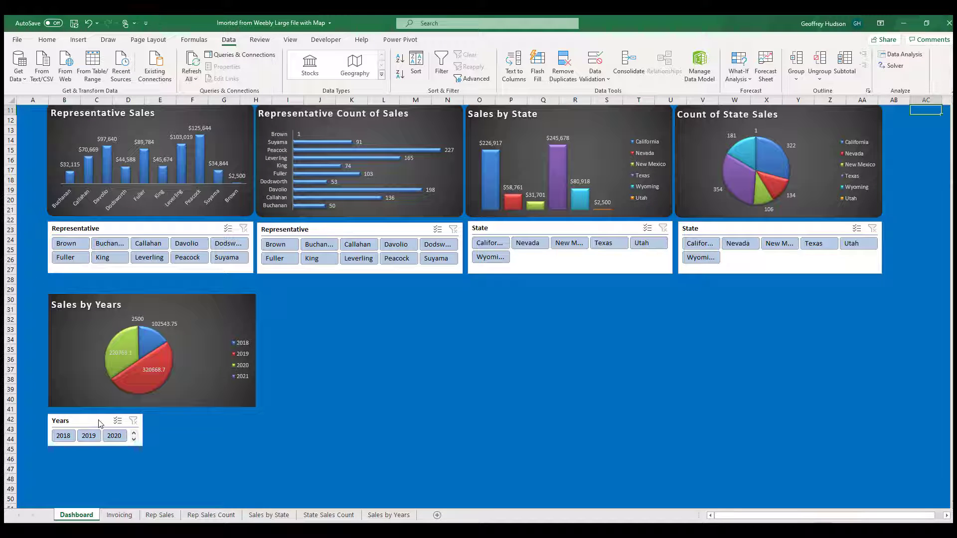
{"action": "left_click", "coordinate": [96, 420]}
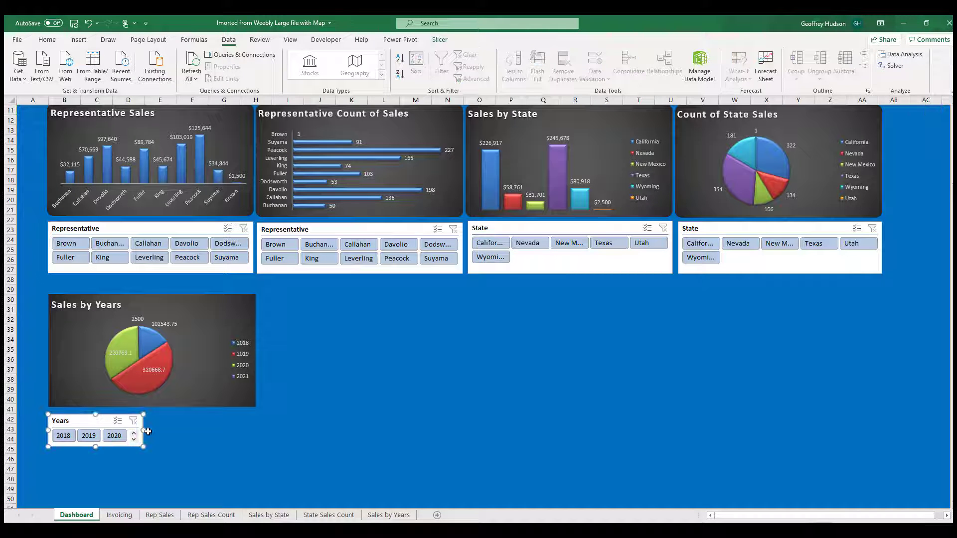
{"action": "left_click_drag", "start_coordinate": [144, 430], "coordinate": [254, 434]}
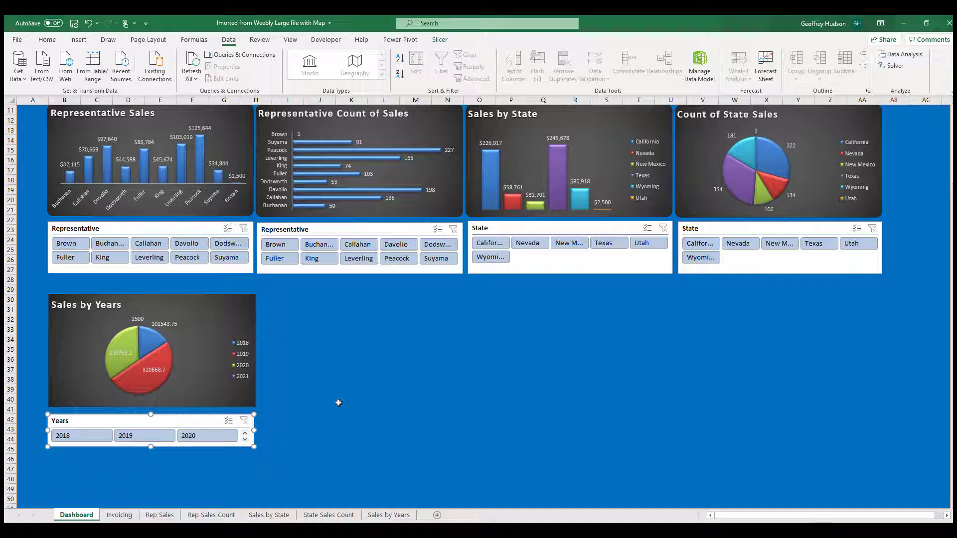